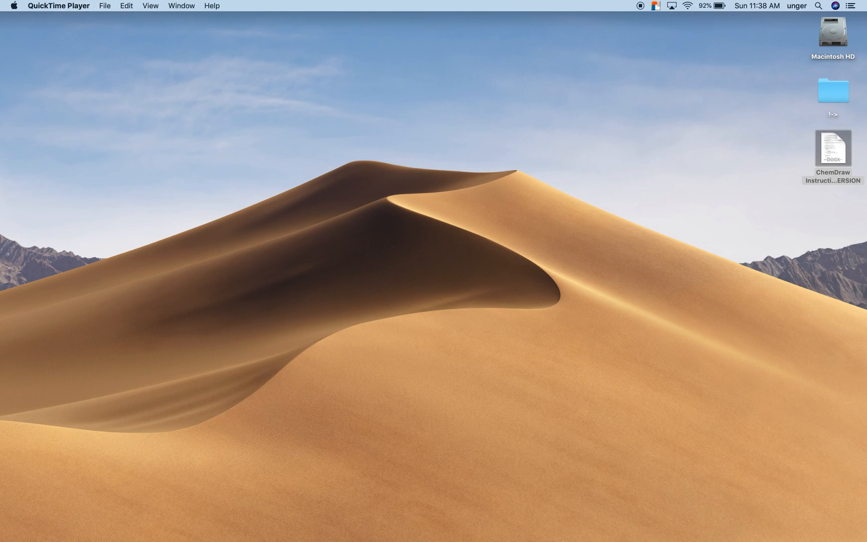
Open ChemDraw 19.0 with a blank document
mouse_move(557, 536)
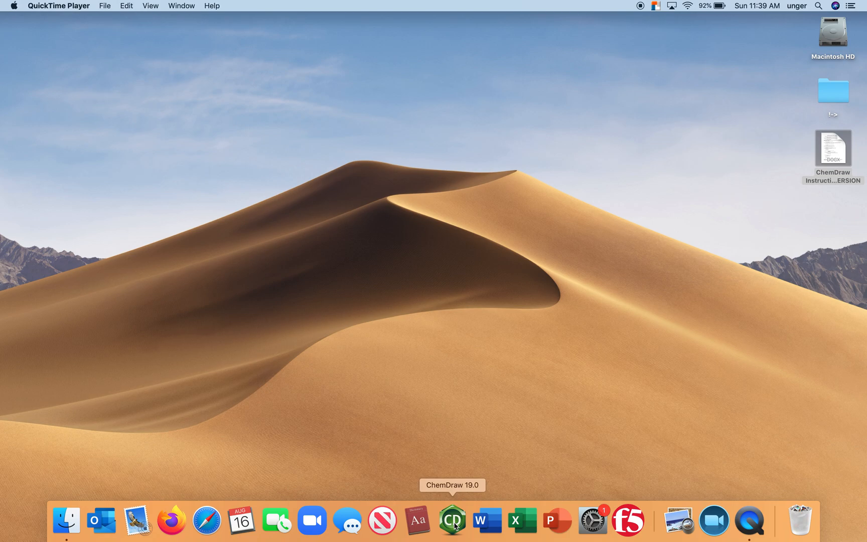
click(453, 522)
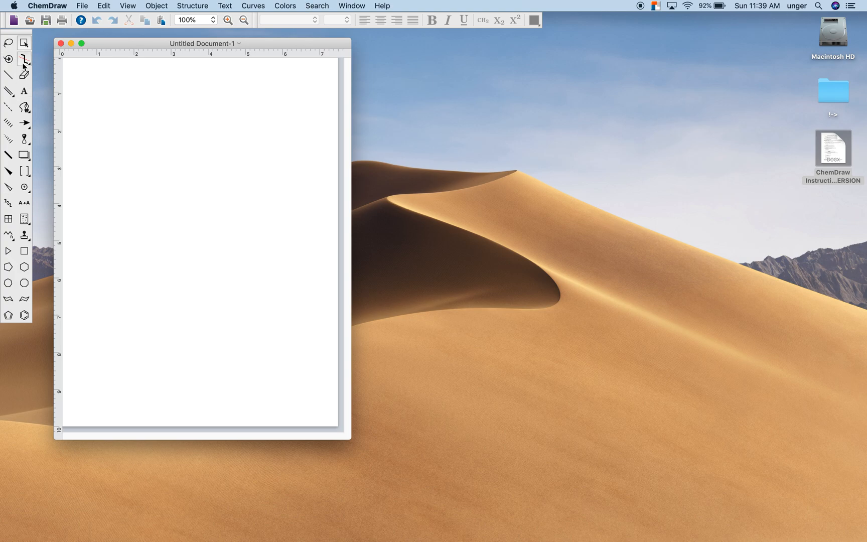
Examine which toolbars and windows the display options offer and which toolbars are currently enabled
click(130, 5)
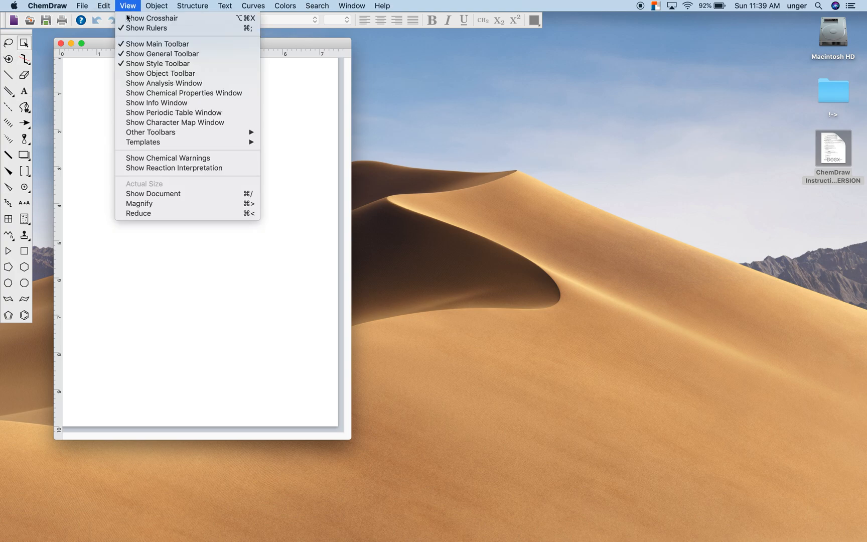
click(486, 36)
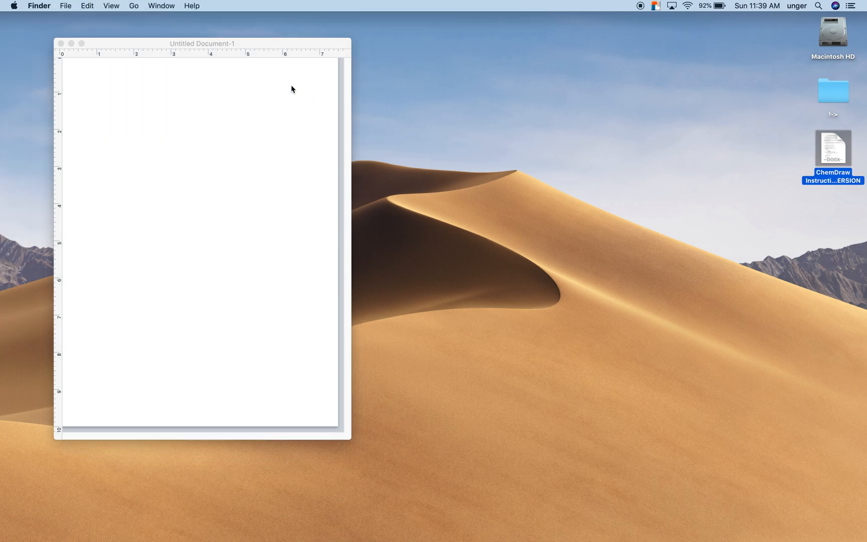
click(115, 6)
click(115, 6)
click(295, 43)
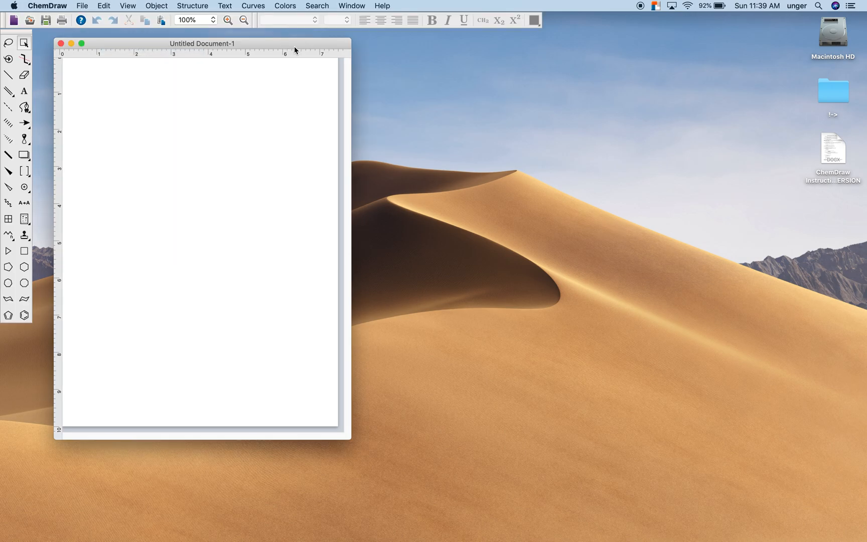
click(110, 5)
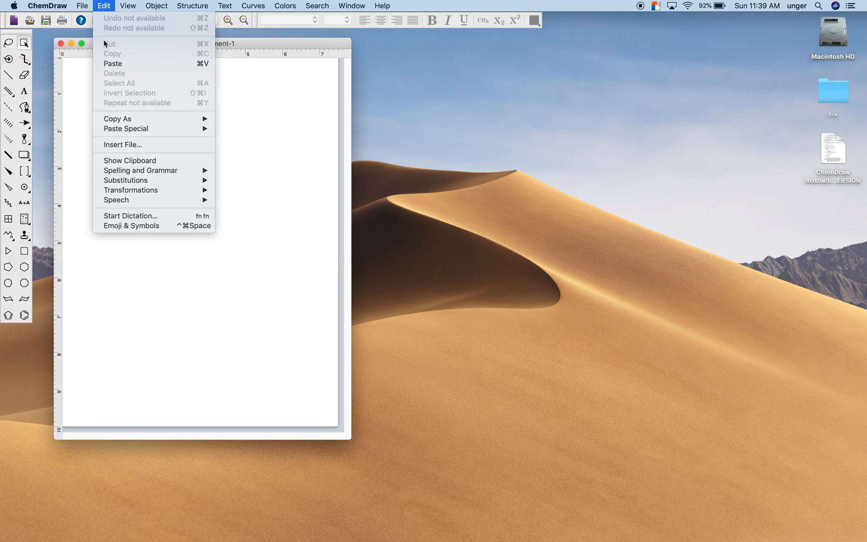
mouse_move(133, 5)
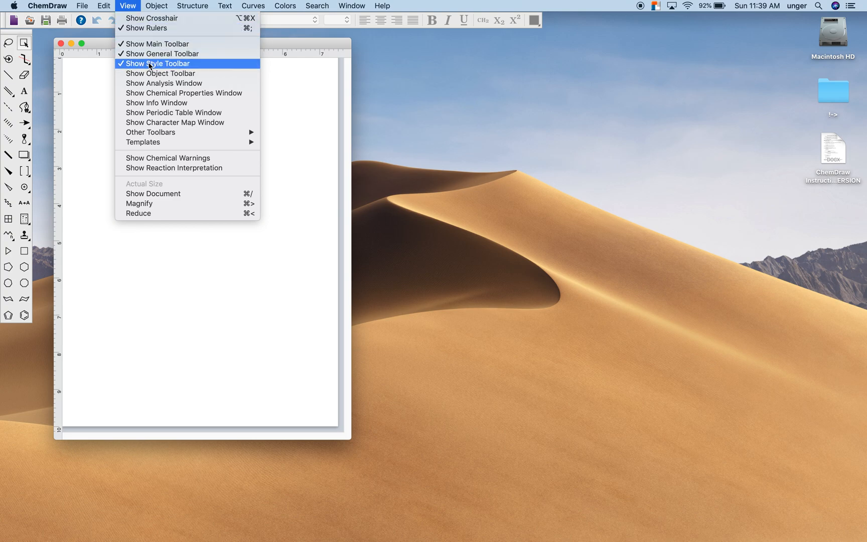
click(444, 8)
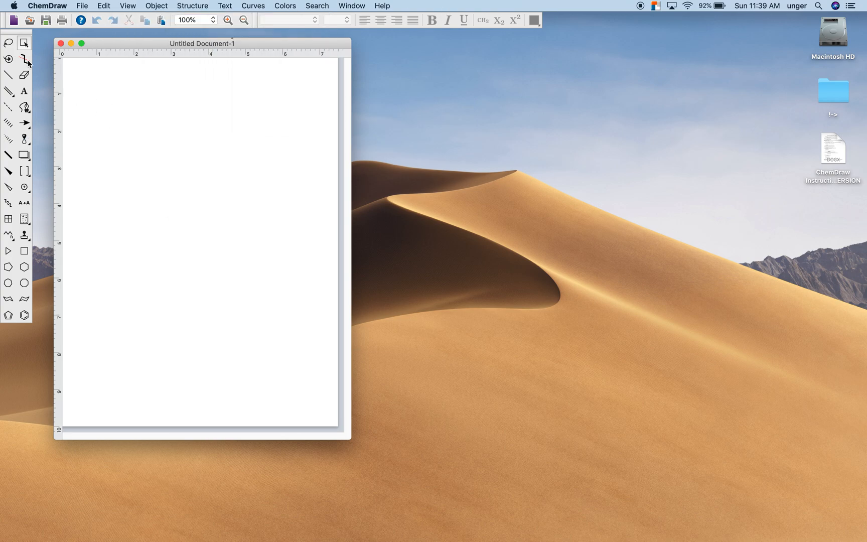
click(322, 7)
mouse_move(21, 34)
mouse_down()
mouse_move(602, 42)
mouse_move(611, 50)
mouse_move(110, 71)
mouse_move(72, 85)
mouse_move(39, 63)
mouse_move(24, 41)
mouse_up()
click(127, 6)
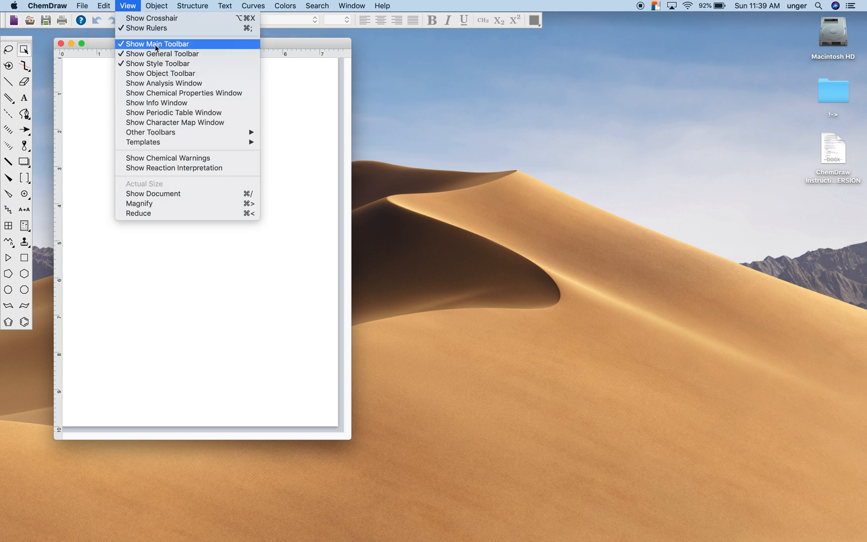
click(128, 6)
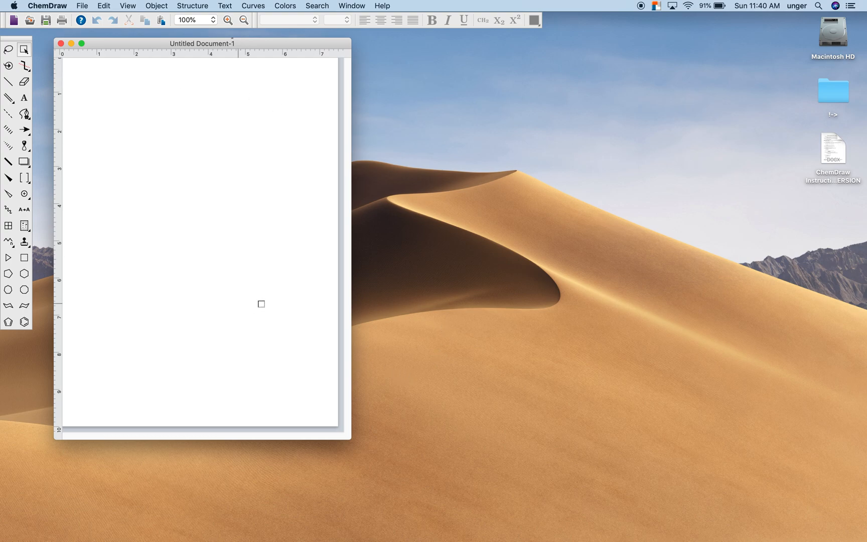
Enlarge the document window so that the whole page fits inside it
drag(349, 441, 647, 477)
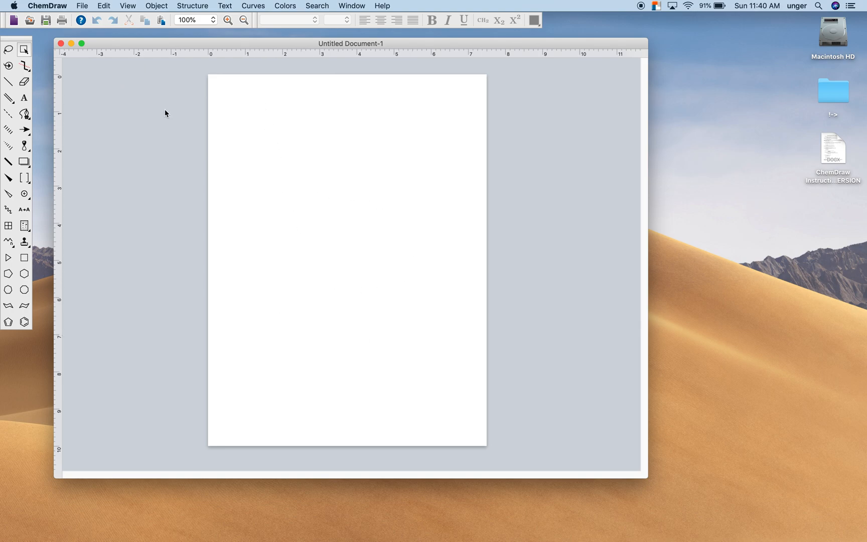
Toggle the page's crosshair grid on and off, leaving it hidden
click(127, 6)
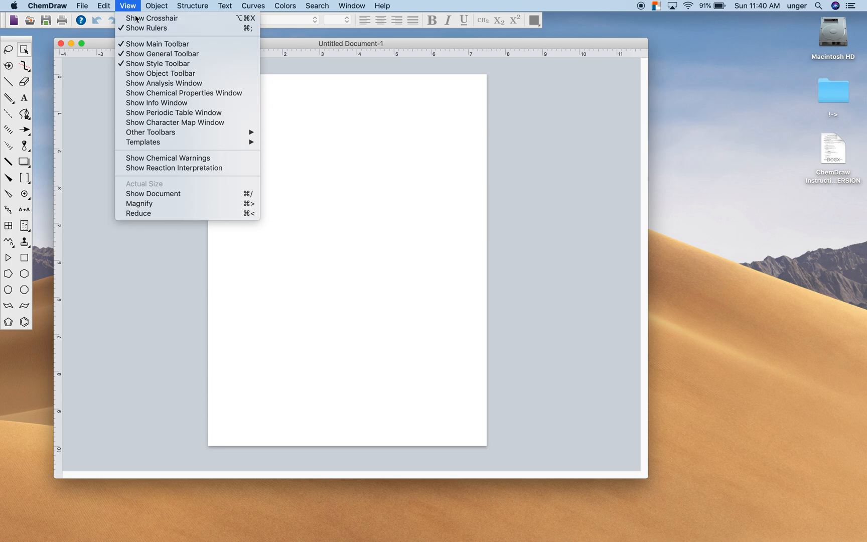
click(136, 18)
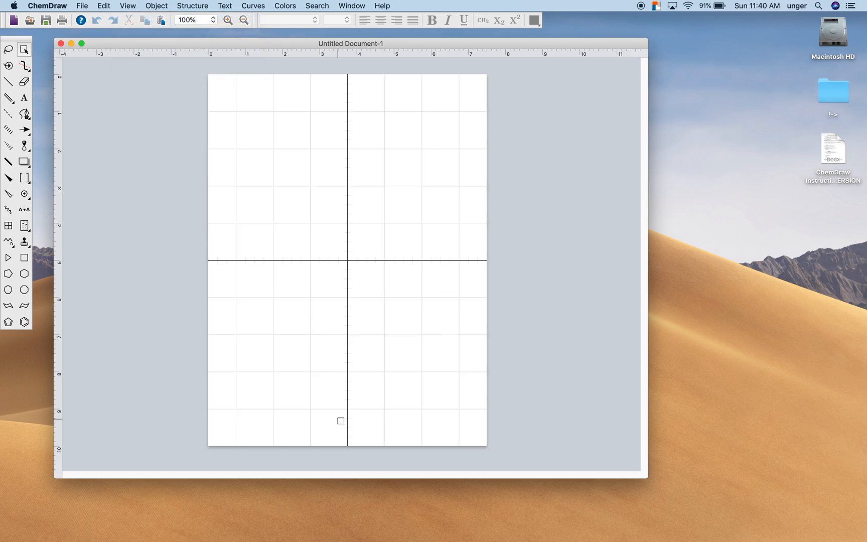
click(127, 4)
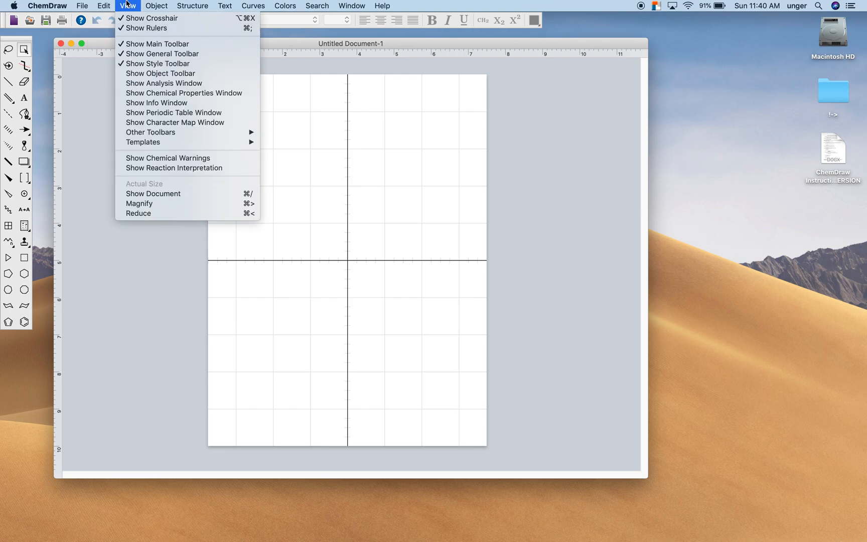
click(136, 18)
click(128, 5)
click(135, 18)
click(128, 5)
click(126, 4)
click(127, 5)
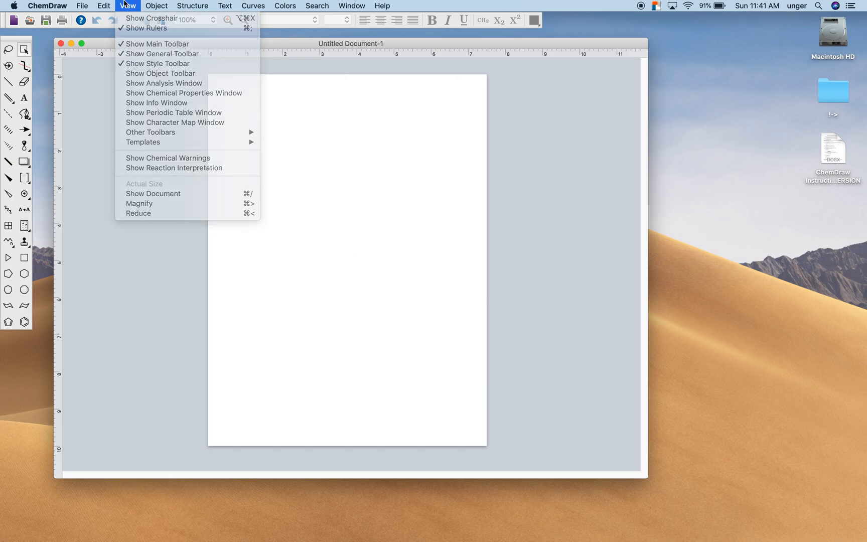
click(129, 6)
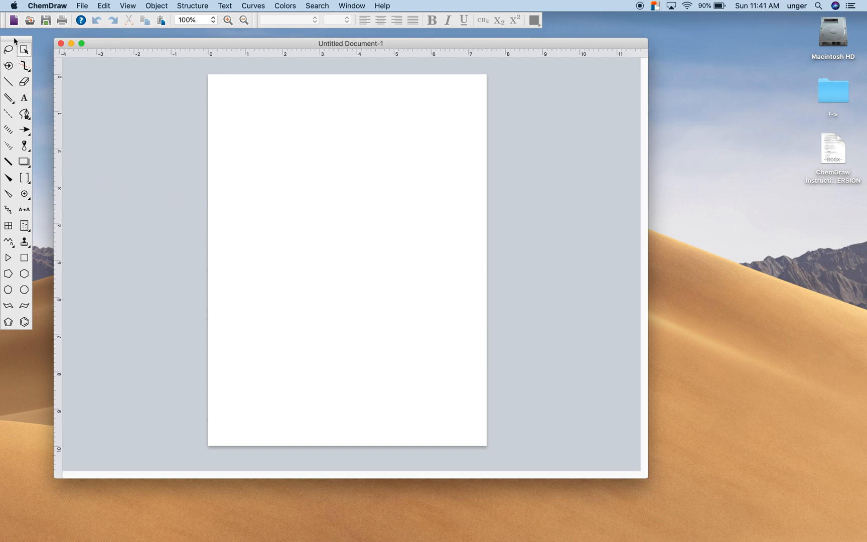
Magnify the document to 200% and enlarge its window to show the page's full width from the top edge
drag(14, 42, 14, 38)
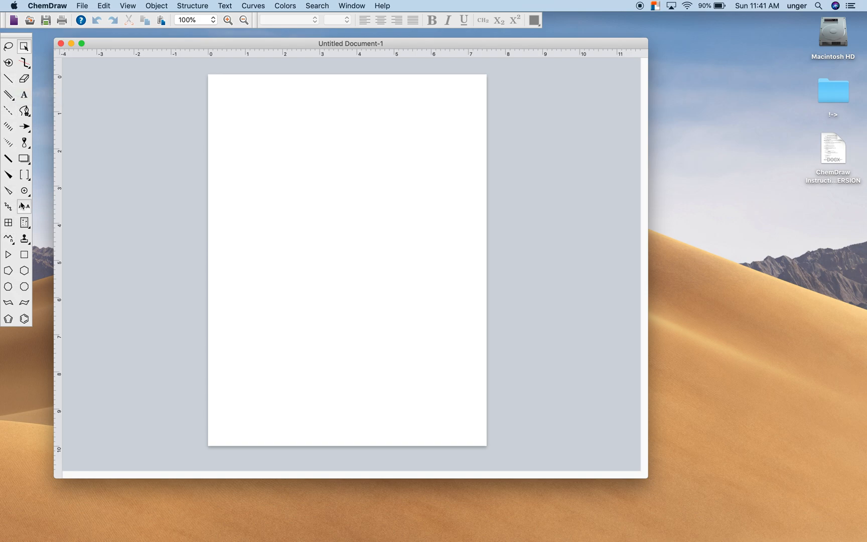
click(9, 82)
click(229, 20)
click(229, 20)
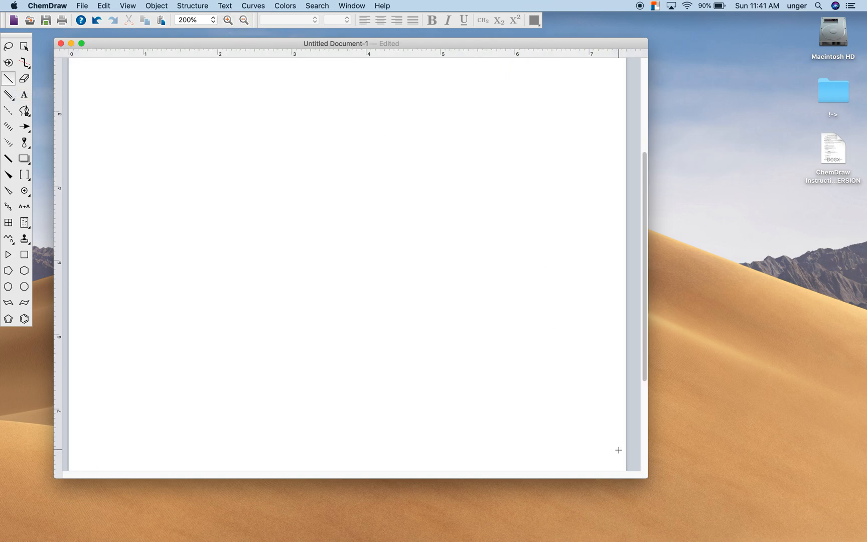
drag(649, 483, 805, 541)
scroll(376, 262, up, 5)
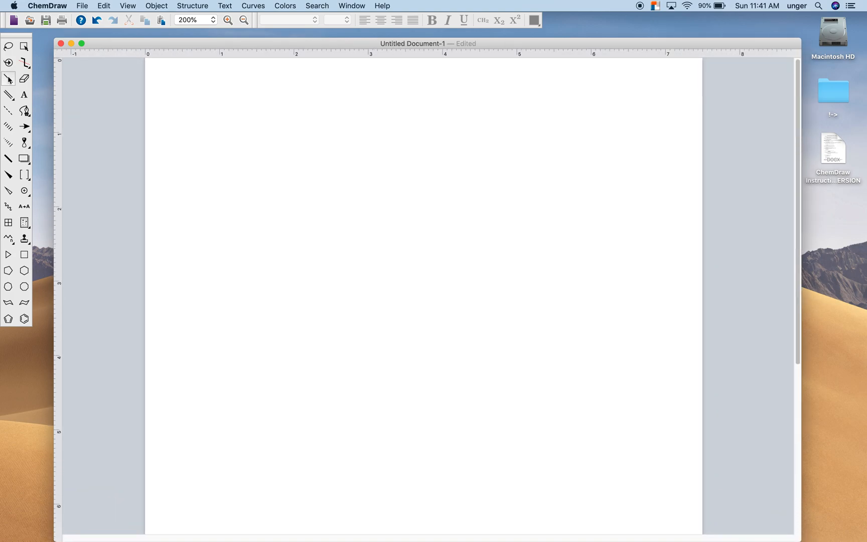
Draw three solid bonds meeting at one carbon near the page's upper left, and extend the lower branch with three more bonds
click(221, 156)
click(222, 156)
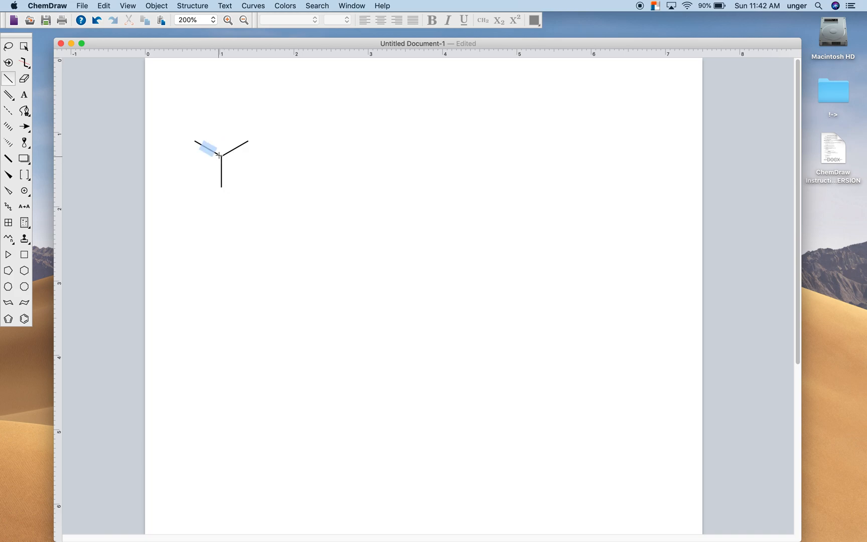
click(222, 187)
click(248, 202)
click(248, 234)
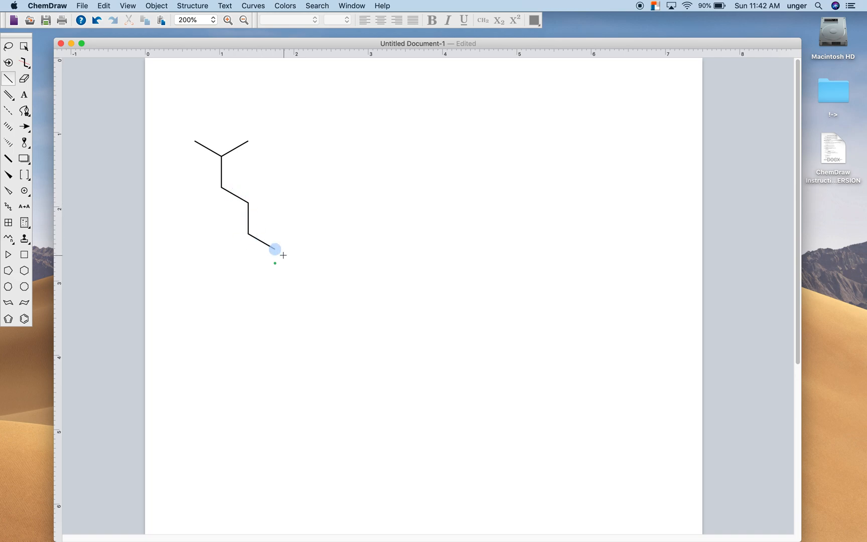
Close the lower end of the chain into a six-membered ring and add three alternating double bonds
click(275, 249)
drag(274, 279, 246, 233)
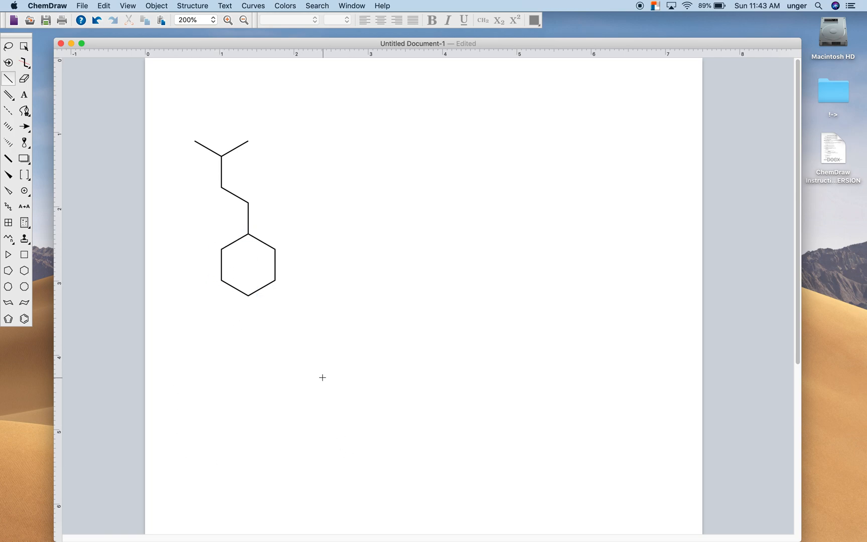
click(235, 243)
click(275, 264)
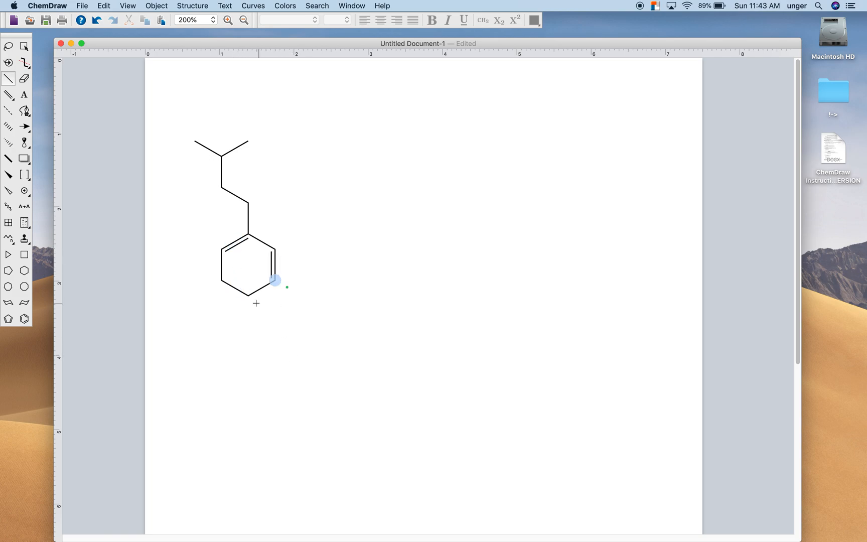
click(232, 290)
Cycle the ring's upper-left double bond through its alignments and return its second line to inside the ring
click(235, 241)
click(236, 242)
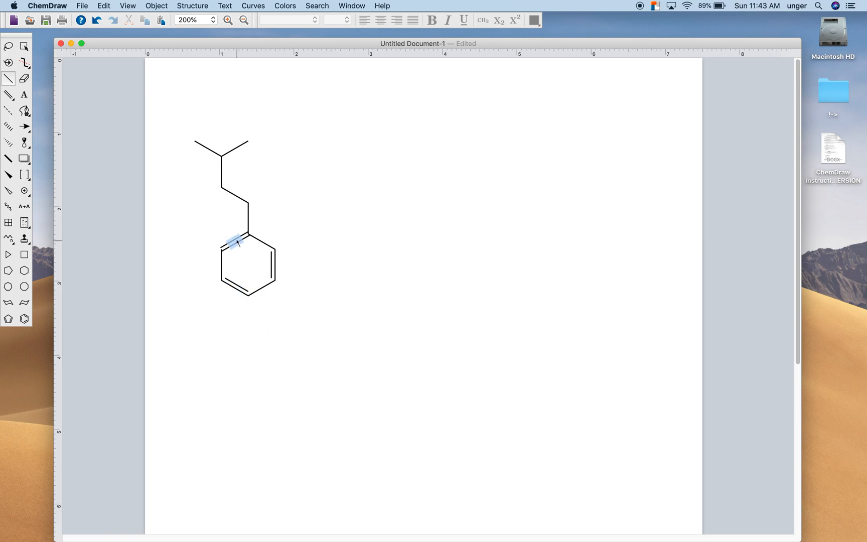
click(237, 243)
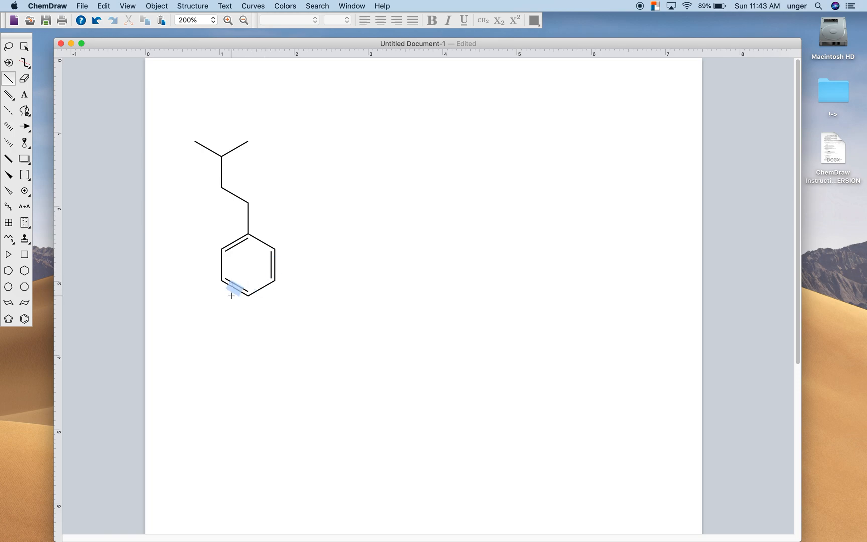
click(234, 243)
click(238, 245)
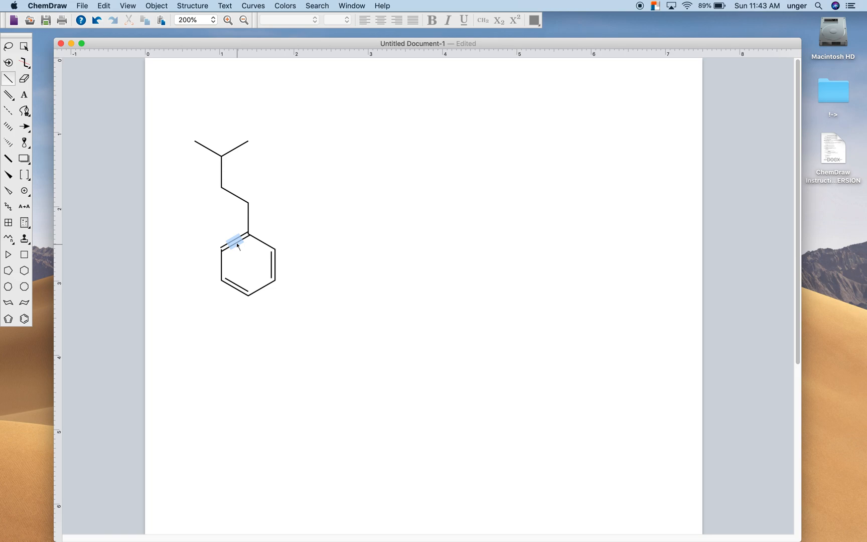
click(238, 245)
Attach a benzene ring to each upper branch, extending the left branch by one bond that forms part of its ring
click(24, 319)
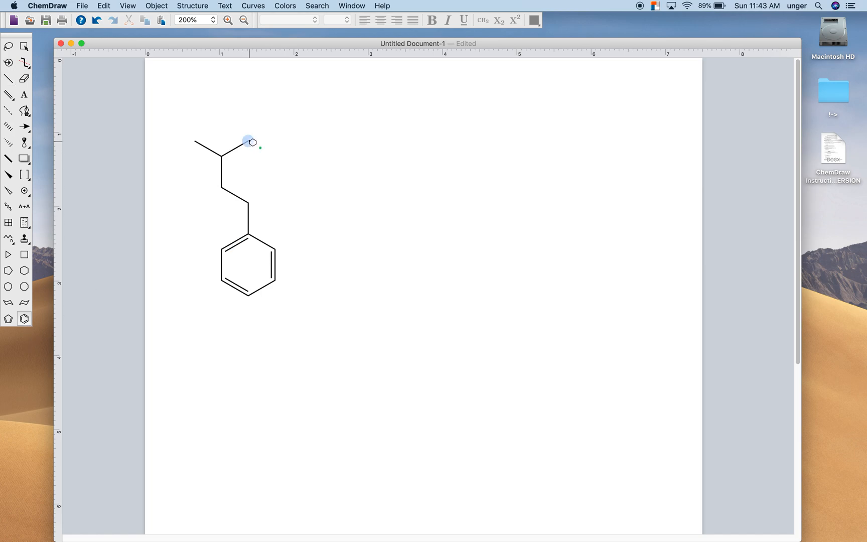
click(252, 143)
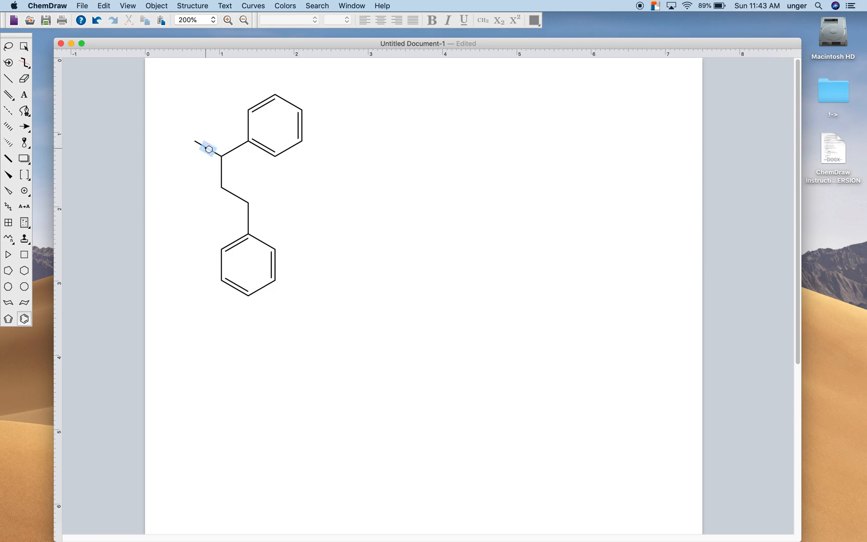
click(6, 76)
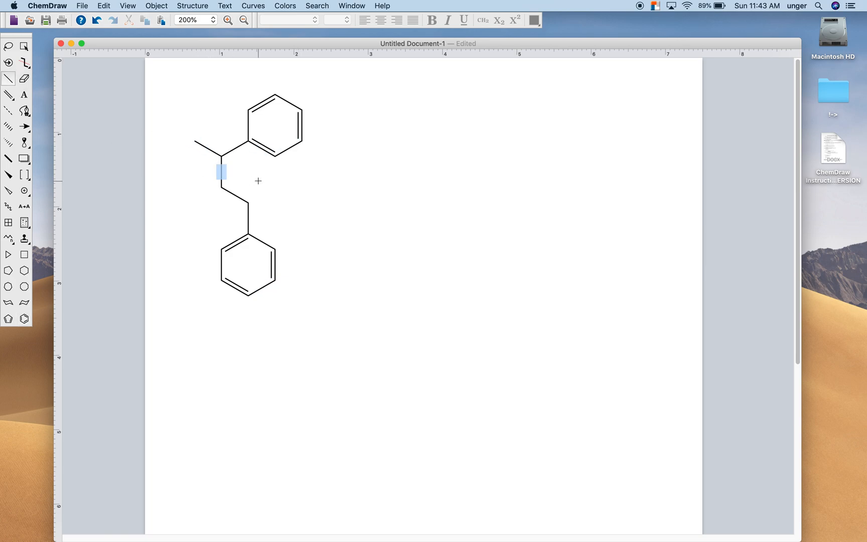
click(194, 142)
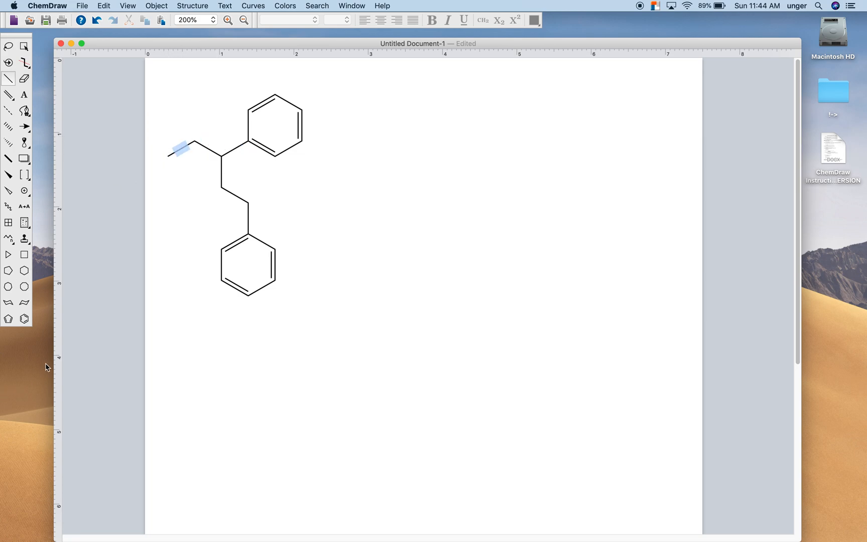
click(25, 321)
click(172, 153)
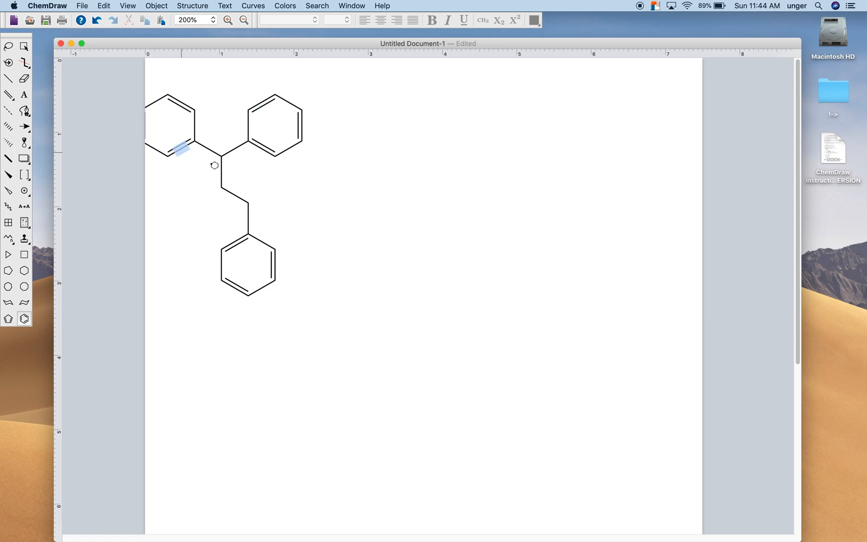
Move the entire three-ring structure to the right so that it lies fully on the page
key(super+a)
drag(286, 149, 336, 151)
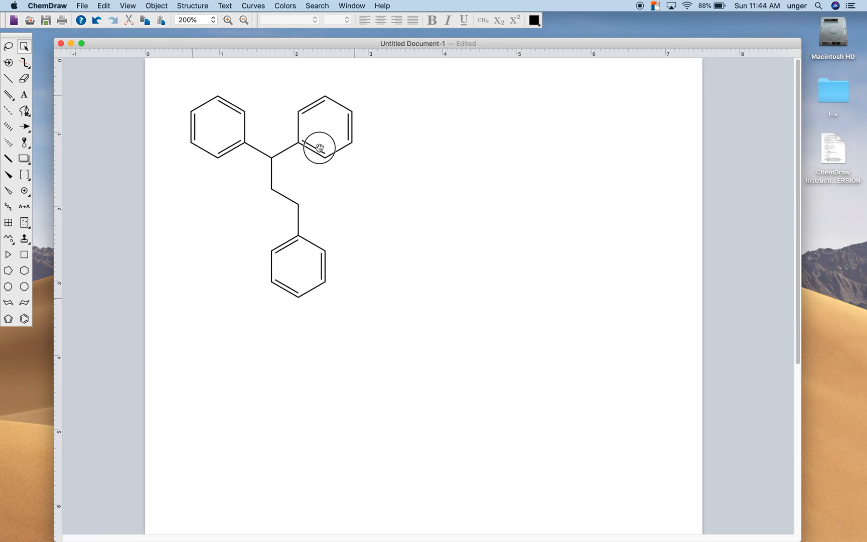
click(24, 318)
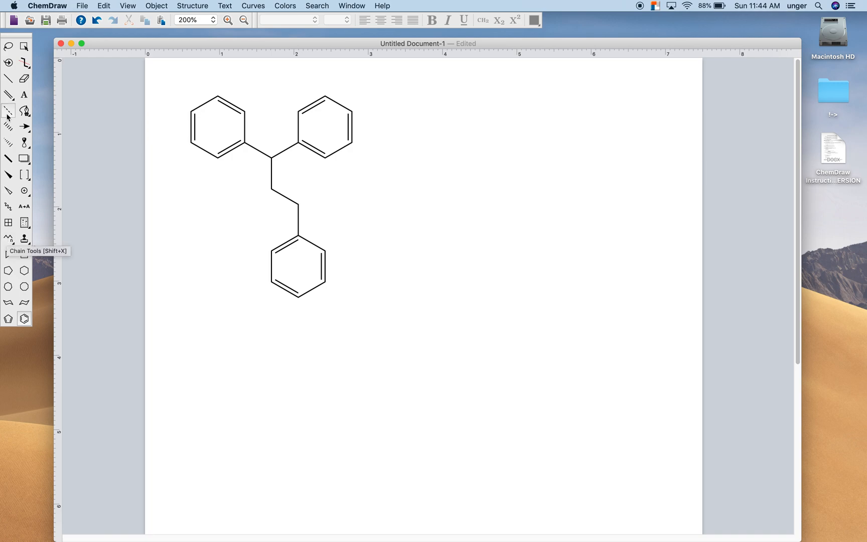
Draw a zigzag chain of five solid bonds below the structure, undoing the extra sixth bond
click(8, 79)
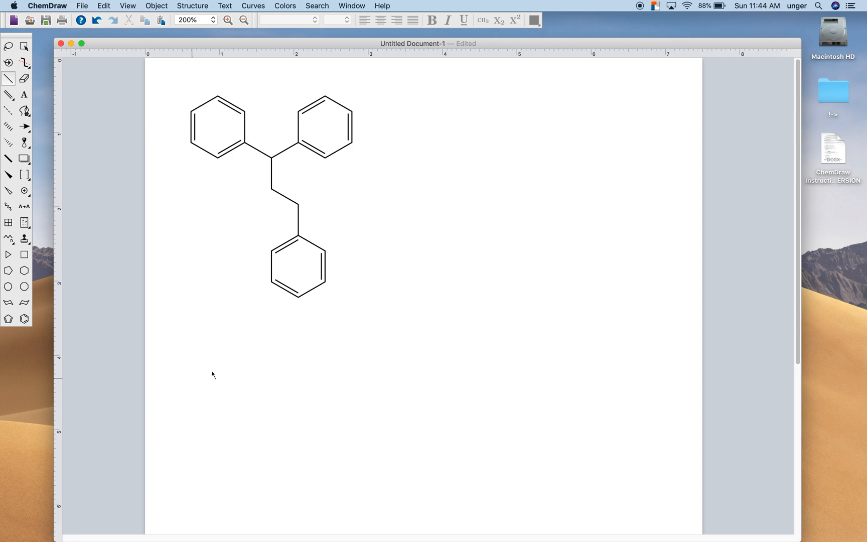
click(192, 377)
click(218, 362)
click(245, 377)
click(271, 363)
click(299, 378)
click(325, 363)
key(super+z)
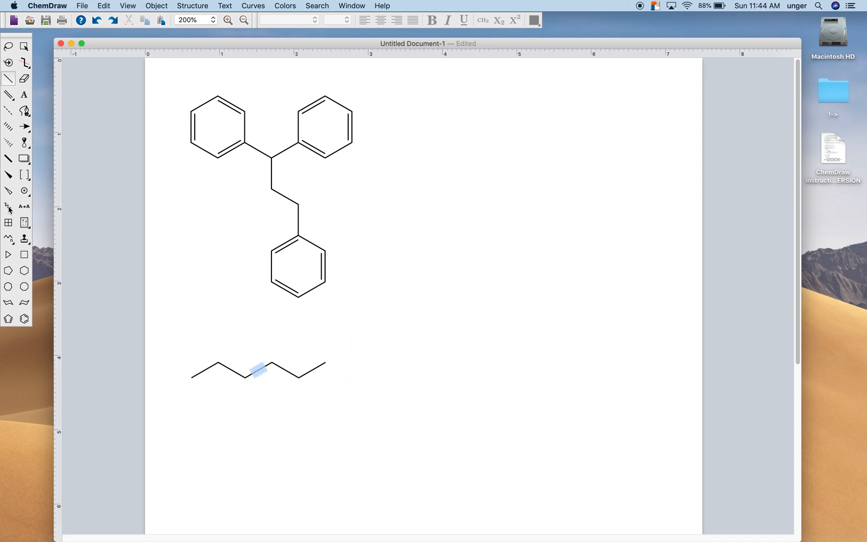
Draw a 17-bond zigzag chain below the short chain with the Chain tool and erase its last two bonds
click(8, 240)
drag(198, 456, 649, 471)
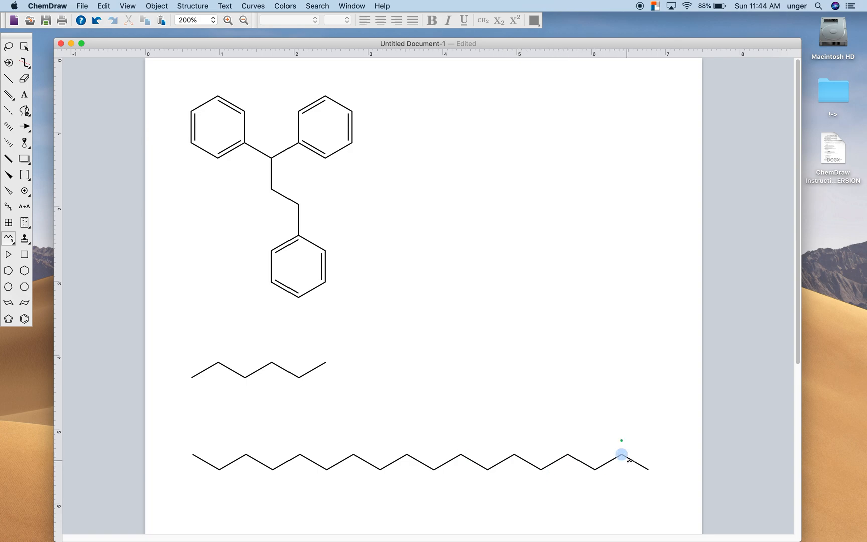
click(25, 81)
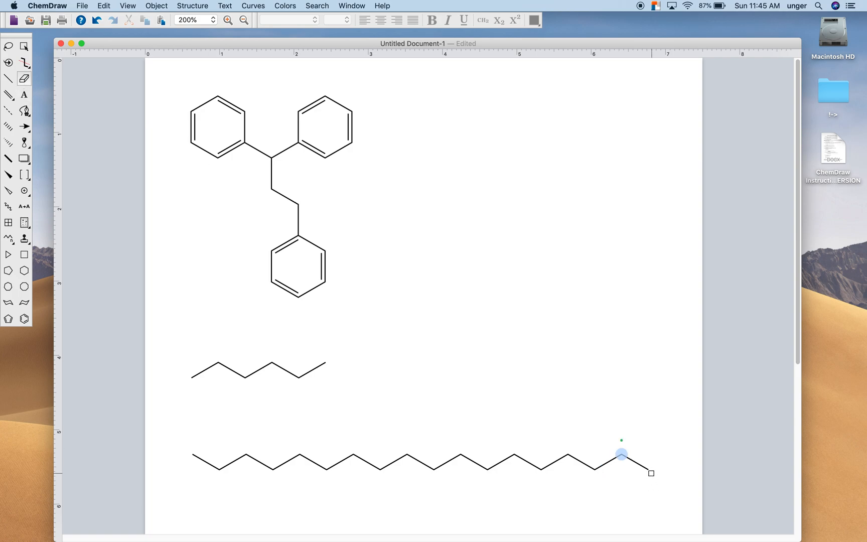
click(648, 470)
click(623, 456)
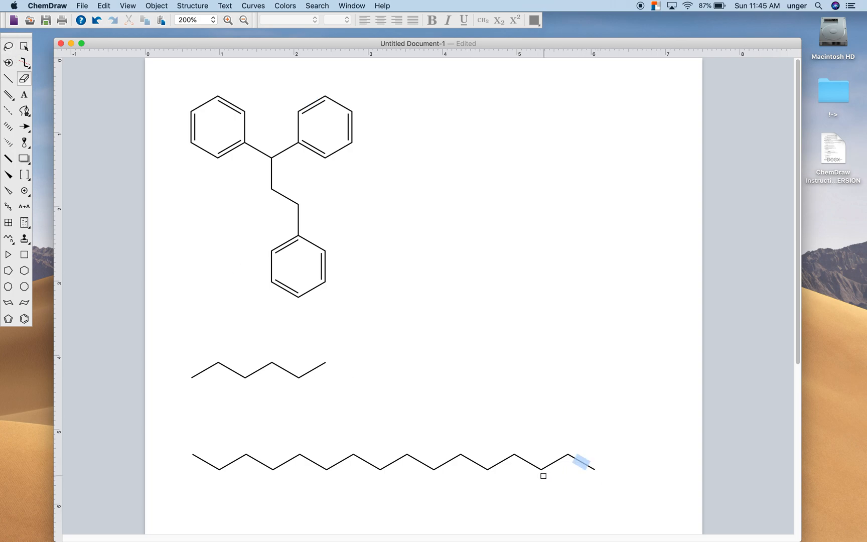
Shorten the long chain to nine bonds by selecting and deleting its excess right-hand section
click(23, 46)
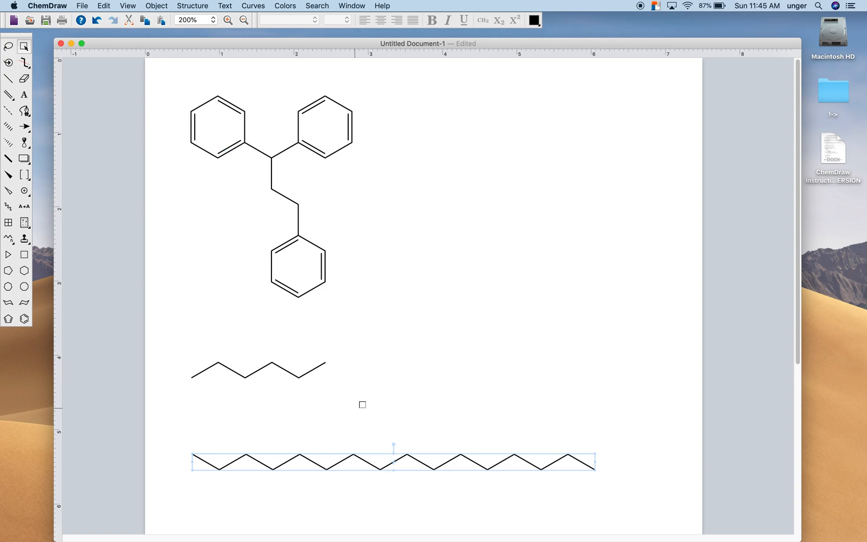
click(365, 397)
drag(441, 427, 632, 516)
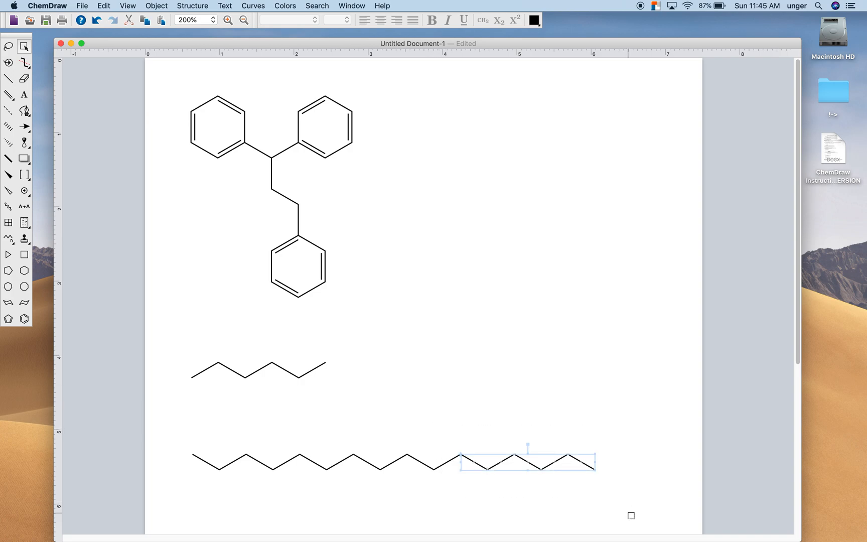
key(Delete)
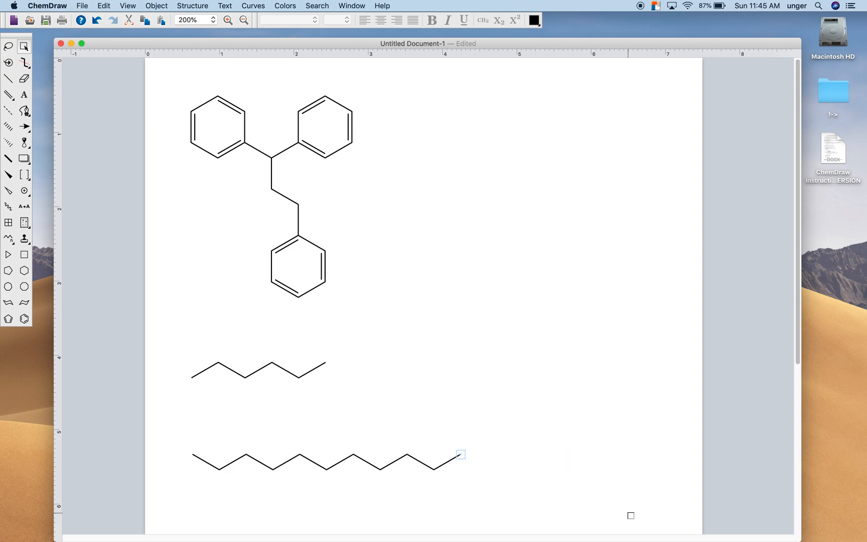
key(Delete)
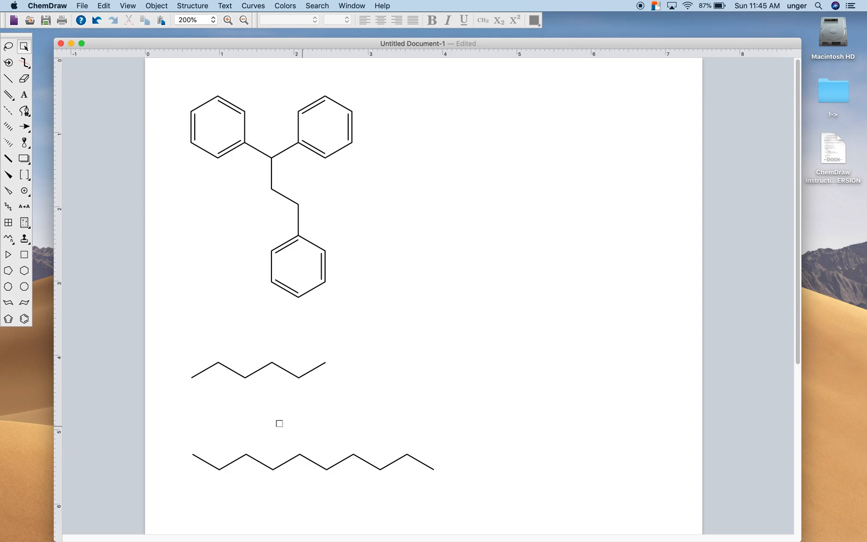
drag(221, 45, 212, 40)
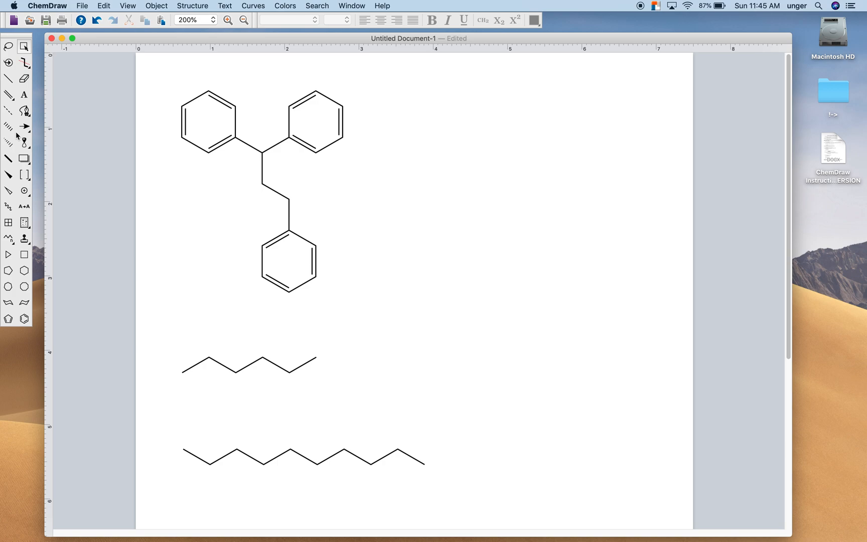
Place a (14,0) Zigzag nanotube template on the empty part of the page, and delete it with its caption
click(9, 79)
click(25, 229)
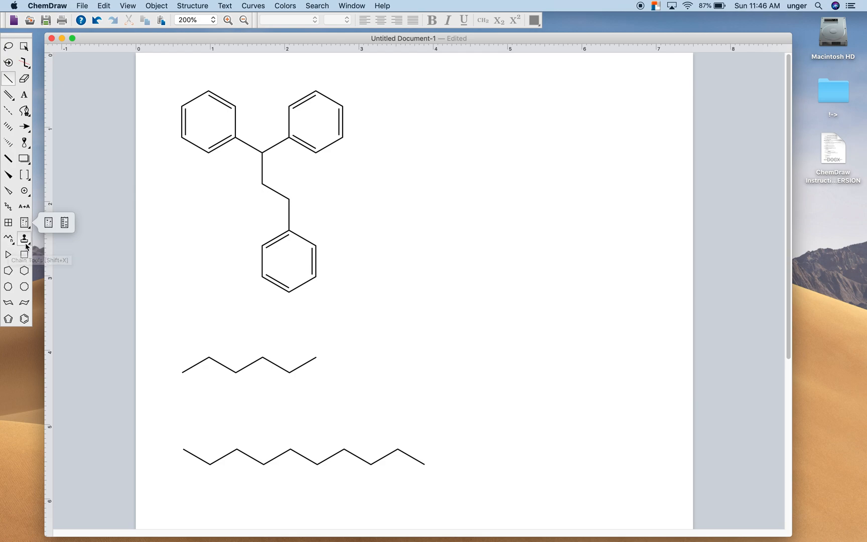
click(24, 240)
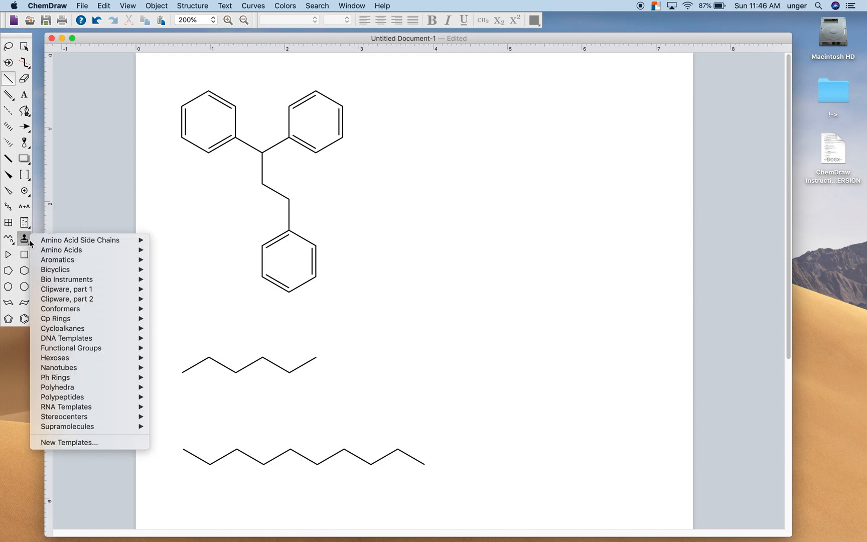
mouse_move(50, 241)
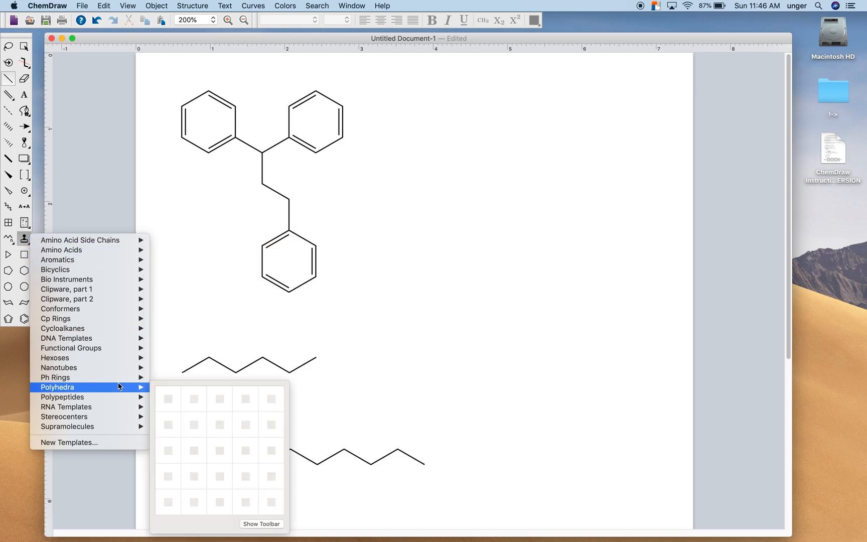
mouse_move(101, 370)
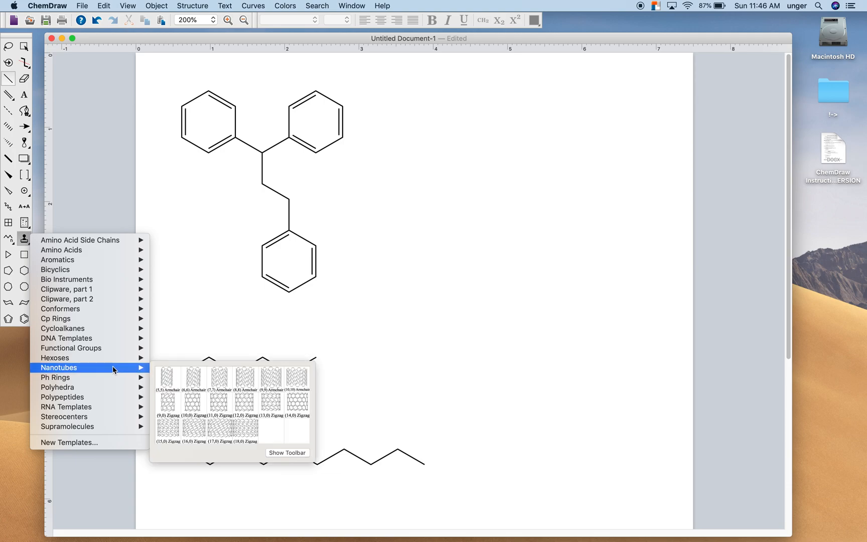
click(290, 400)
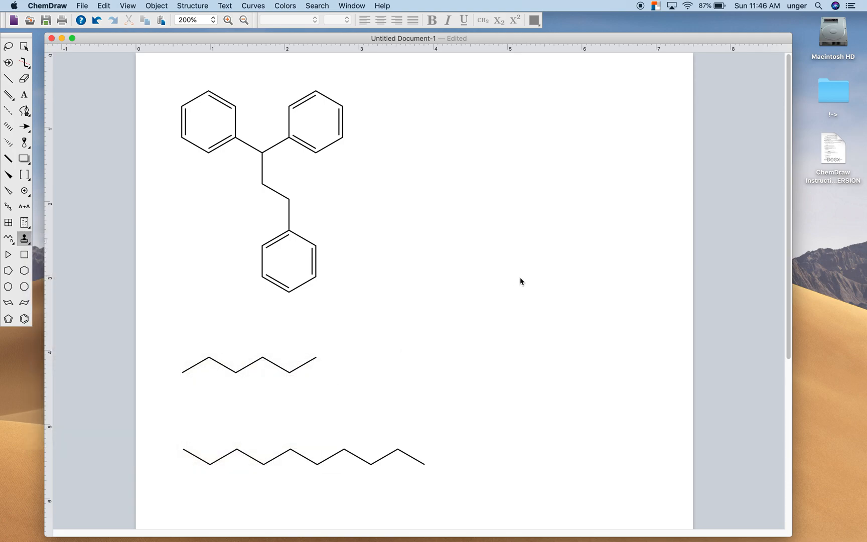
click(559, 332)
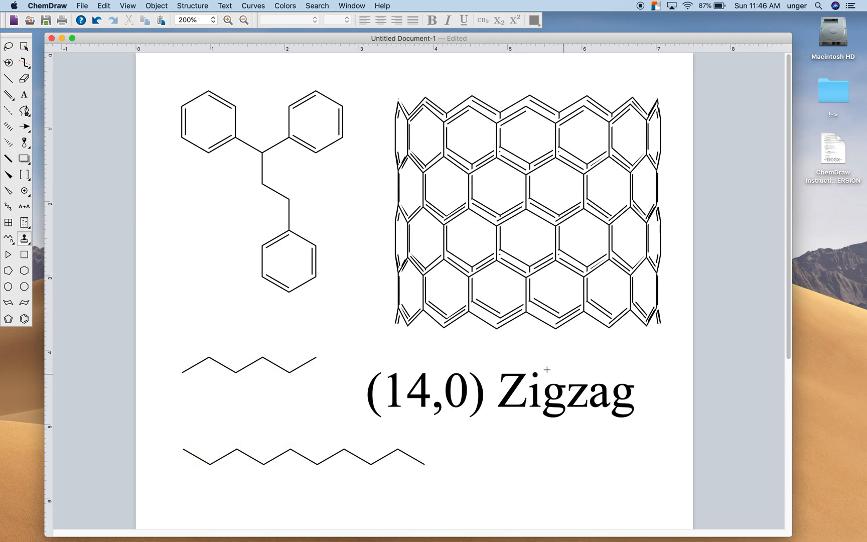
click(24, 47)
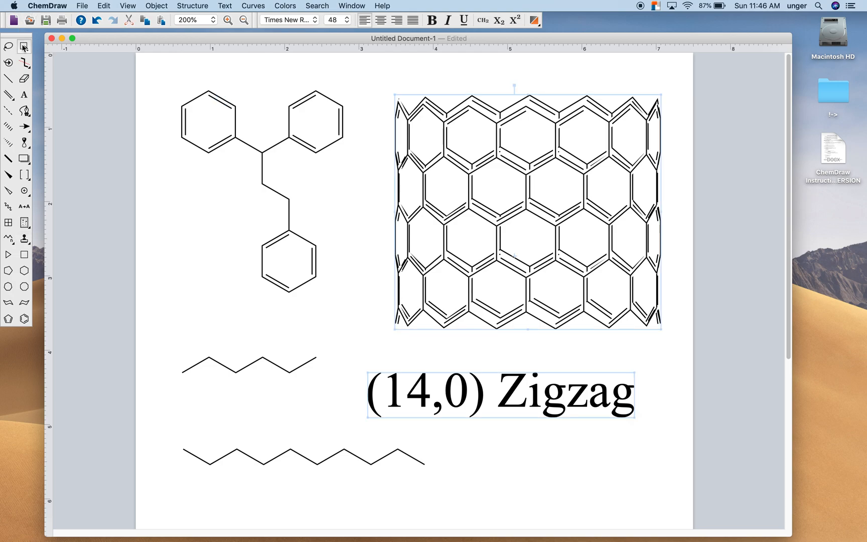
key(Delete)
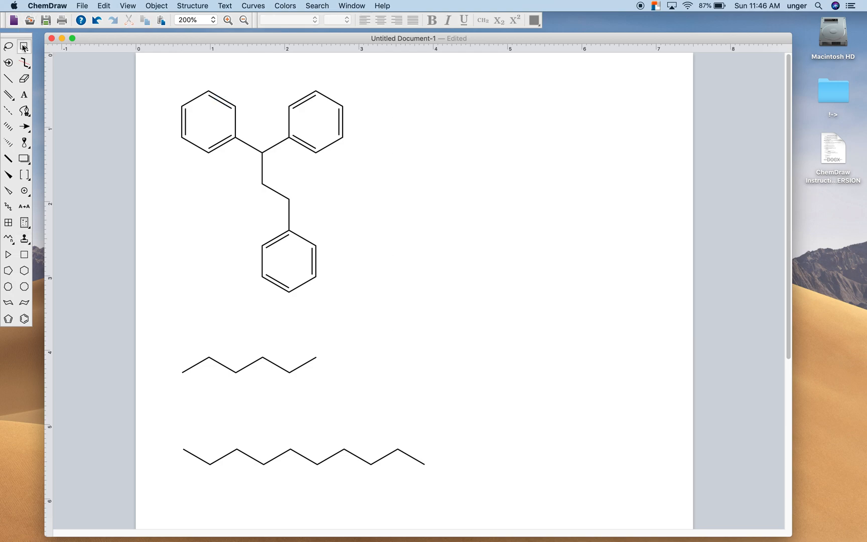
Place a single-neck round-bottom flask from the Clipware, part 1 templates on the empty part of the page
click(29, 245)
mouse_move(94, 344)
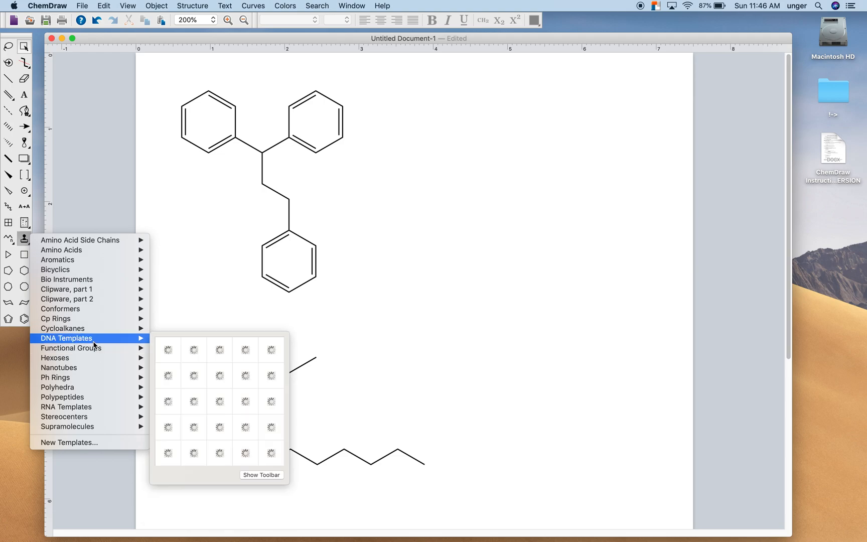
mouse_move(88, 292)
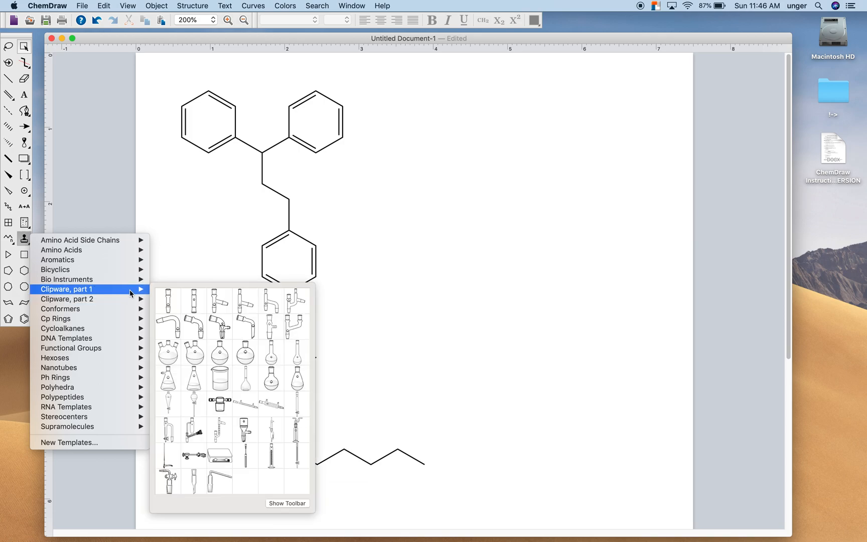
click(220, 352)
click(597, 327)
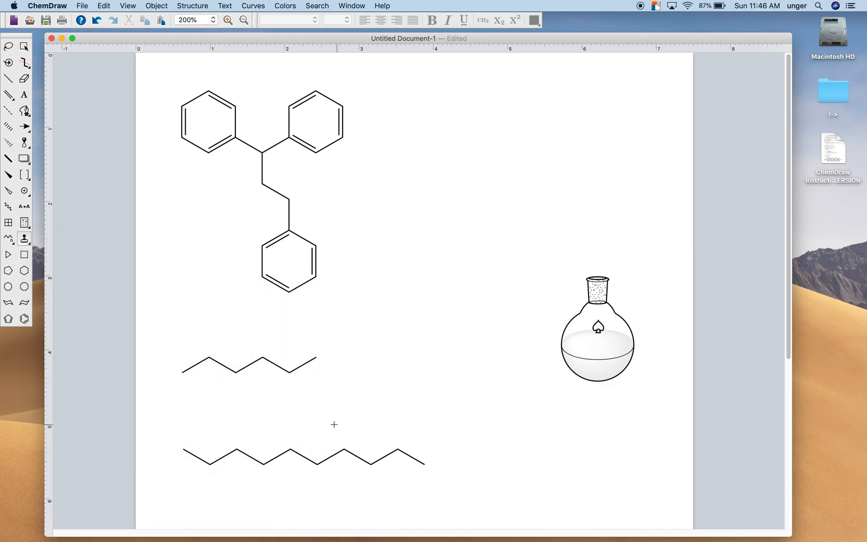
Add a Clipware, part 1 adapter with a downward-sloping side arm and fit its lower joint into the flask's neck
click(24, 238)
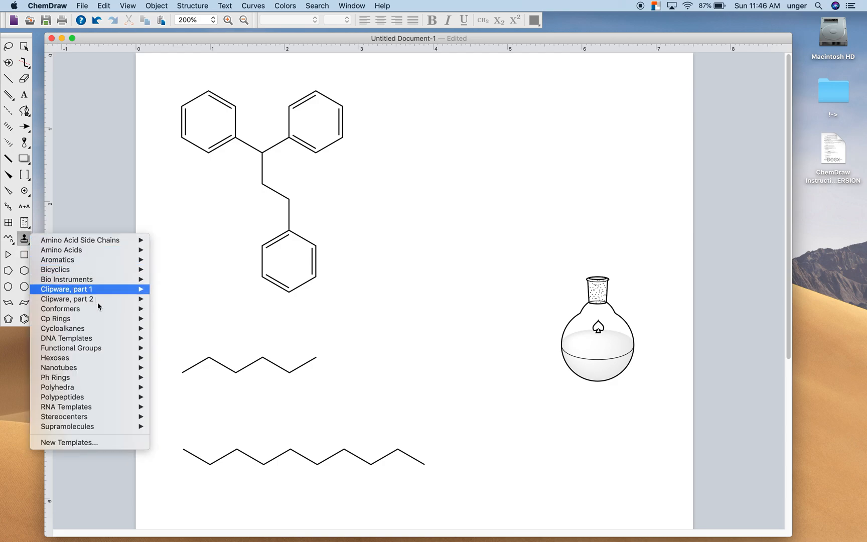
mouse_move(120, 289)
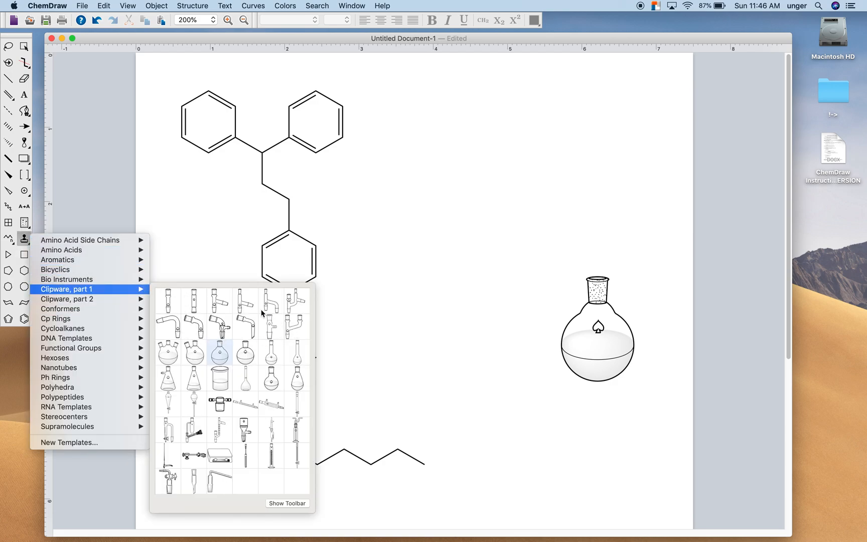
click(225, 301)
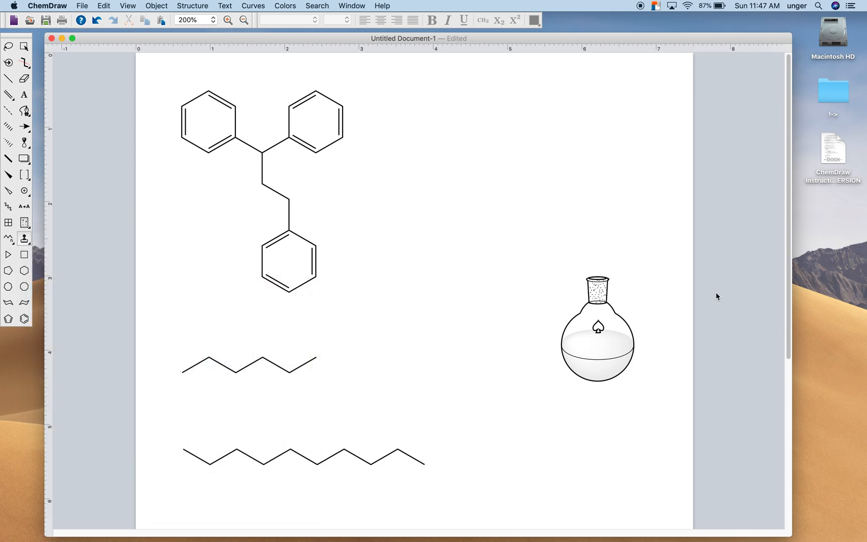
click(578, 193)
click(23, 46)
drag(582, 200, 623, 257)
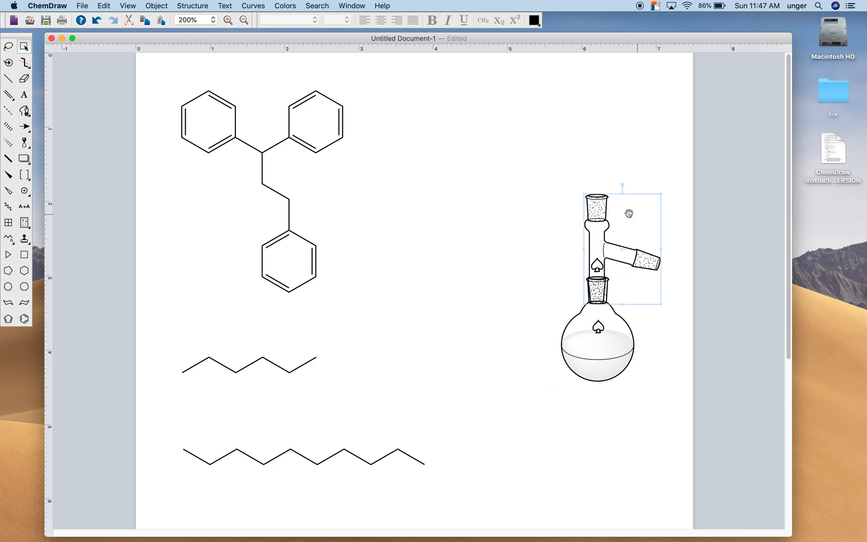
click(372, 367)
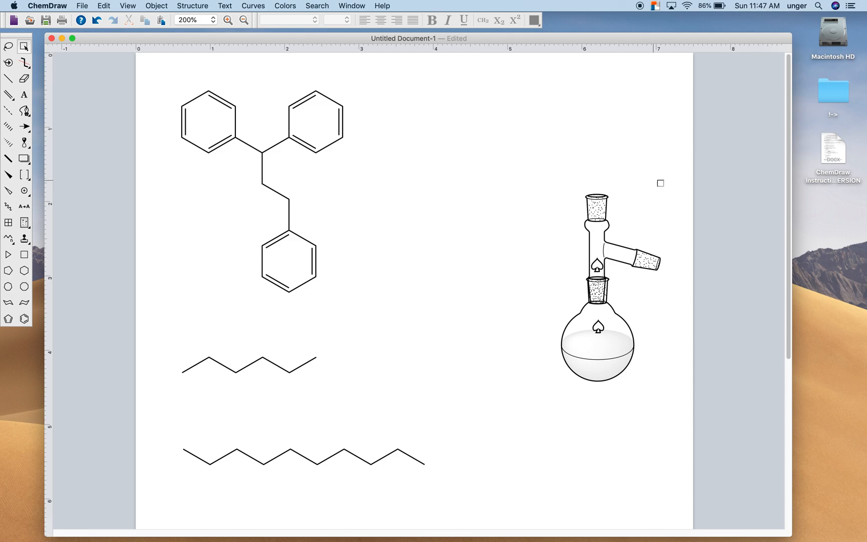
Show the whole page at 100% and delete everything drawn on it
click(244, 20)
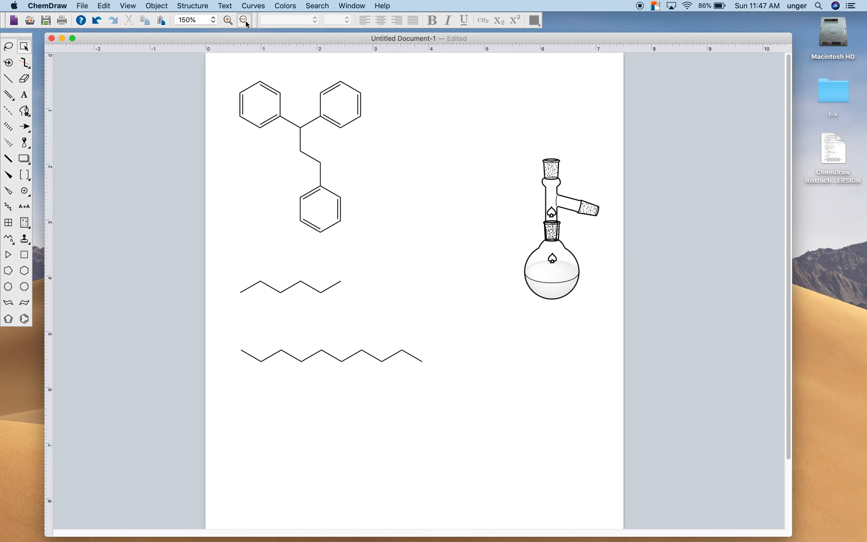
click(244, 20)
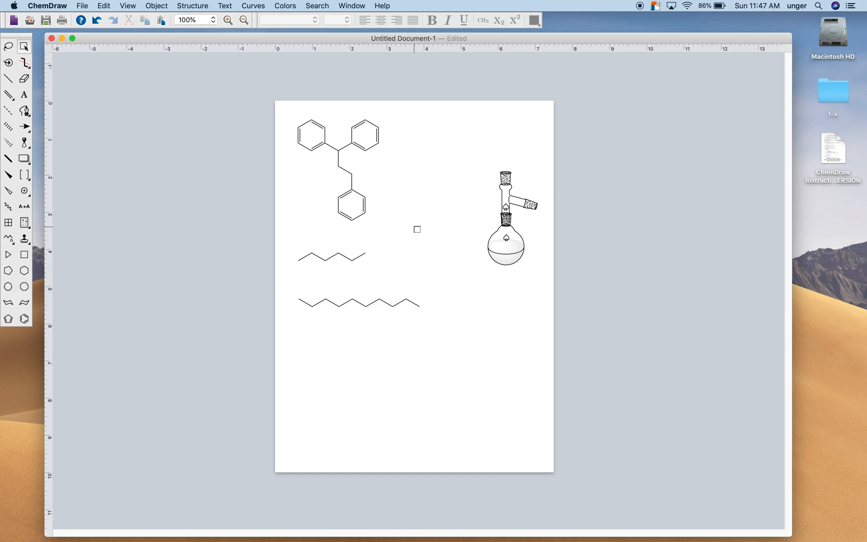
key(super+a)
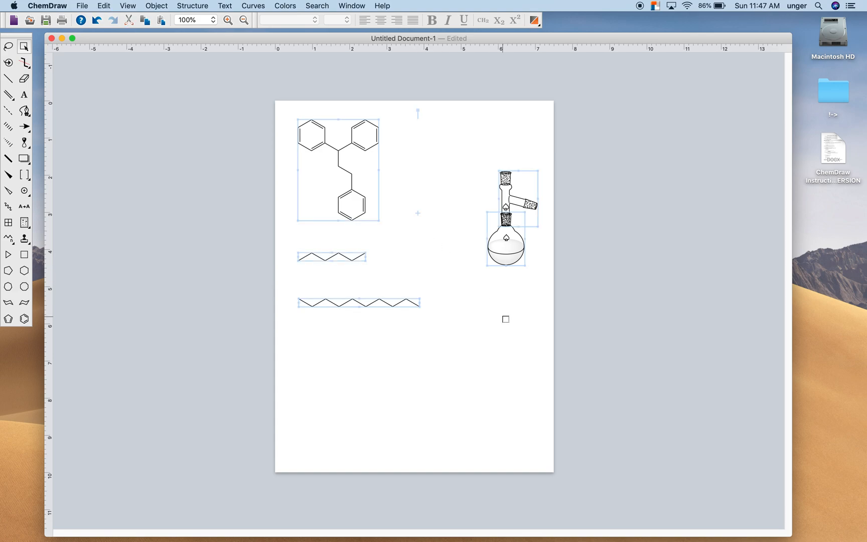
key(Delete)
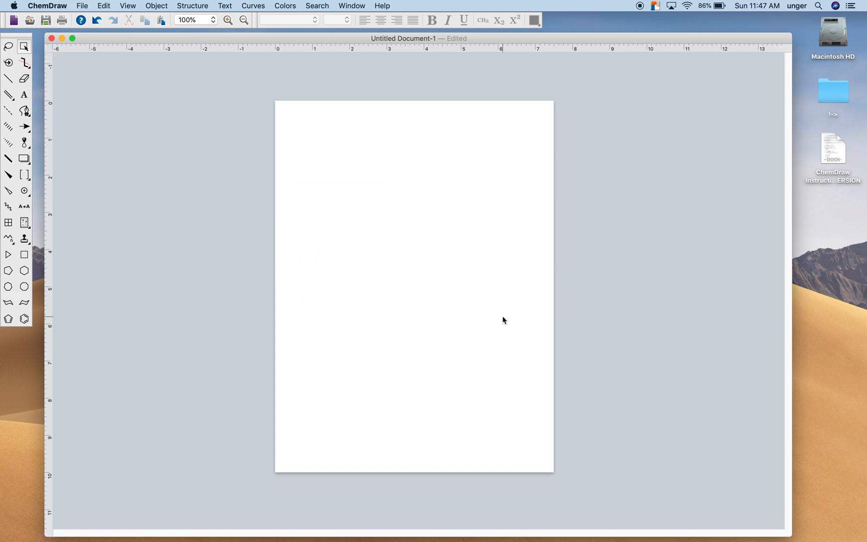
Draw a benzene ring near the top of the page with a two-bond chain on its upper-right corner
click(24, 319)
click(330, 179)
click(8, 79)
click(345, 173)
click(360, 166)
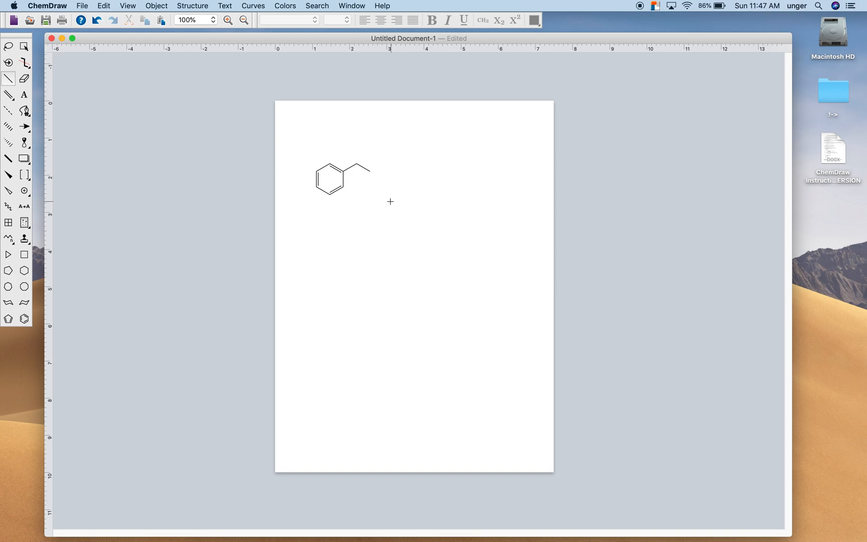
Turn the side chain into an ethyl ester with a C=O double bond, O atom labels and a two-bond ethyl end
click(356, 164)
click(358, 155)
key(o)
key(o)
click(372, 172)
click(384, 164)
Place a copy of the ester to its right and convert the copy to a carboxylic acid with an OH group
click(23, 47)
click(306, 136)
drag(306, 136, 499, 184)
click(510, 250)
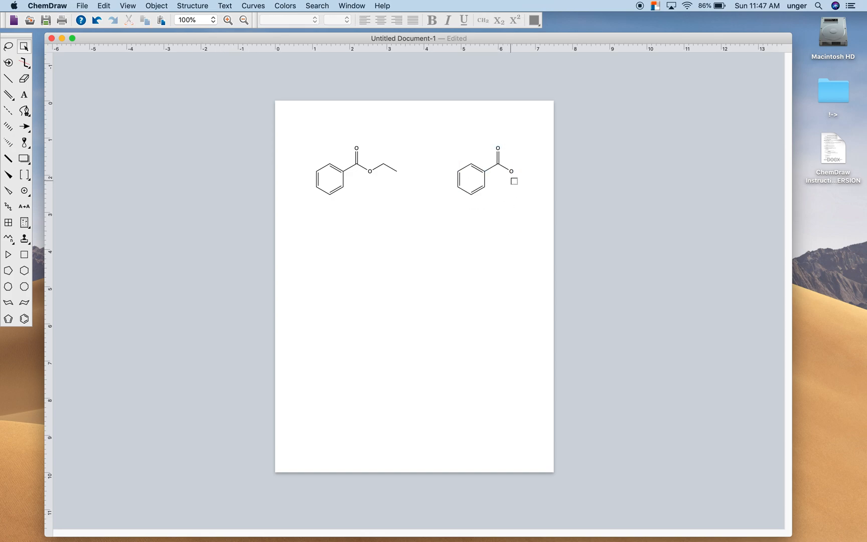
key(o)
Draw a straight horizontal reaction arrow between the ester and the acid
click(23, 133)
drag(24, 134, 85, 73)
drag(412, 218, 430, 176)
Add the reaction conditions above the arrow as two separate text captions, "HCl" and "H2O, heat"
click(23, 46)
click(23, 94)
click(420, 144)
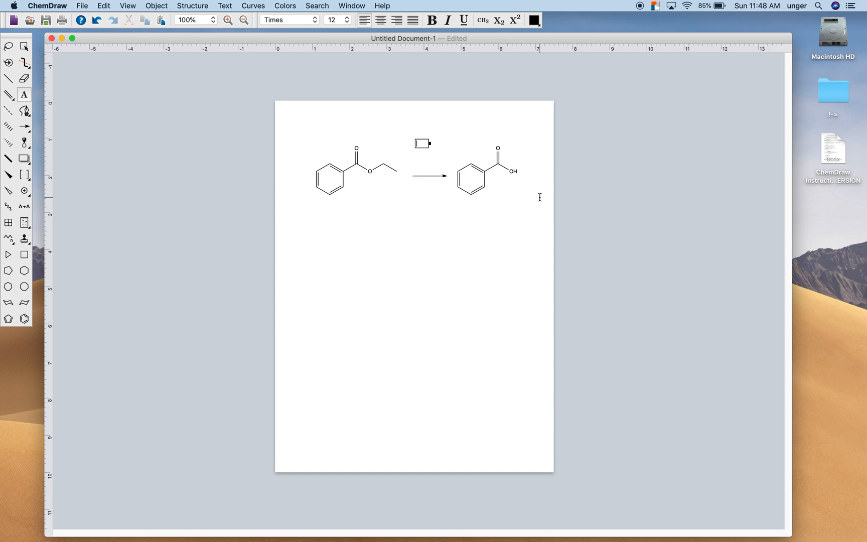
text(HCl)
key(Return)
key(BackSpace)
click(416, 163)
click(417, 163)
text(H2O, heat)
Apply formula formatting to both captions and place HCl just above and H2O, heat just below the arrow
click(24, 46)
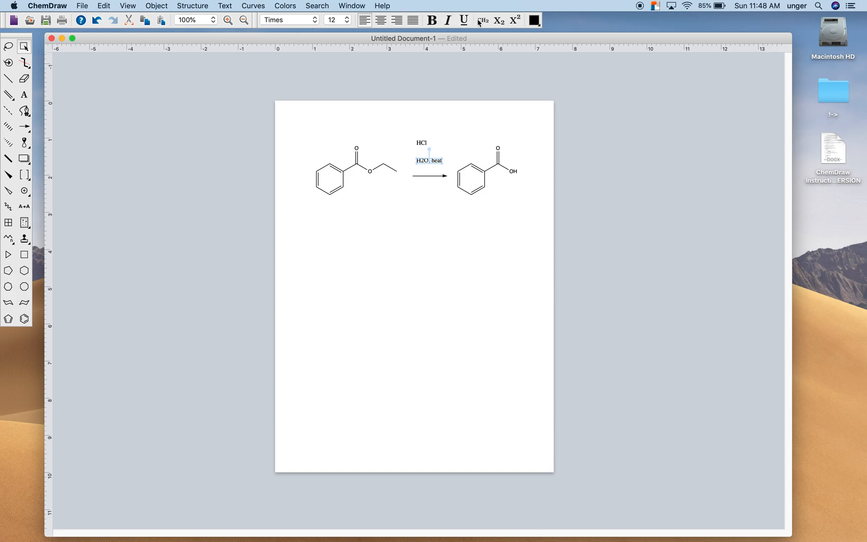
click(499, 20)
shift+click(422, 142)
click(481, 21)
drag(422, 143, 439, 183)
click(448, 144)
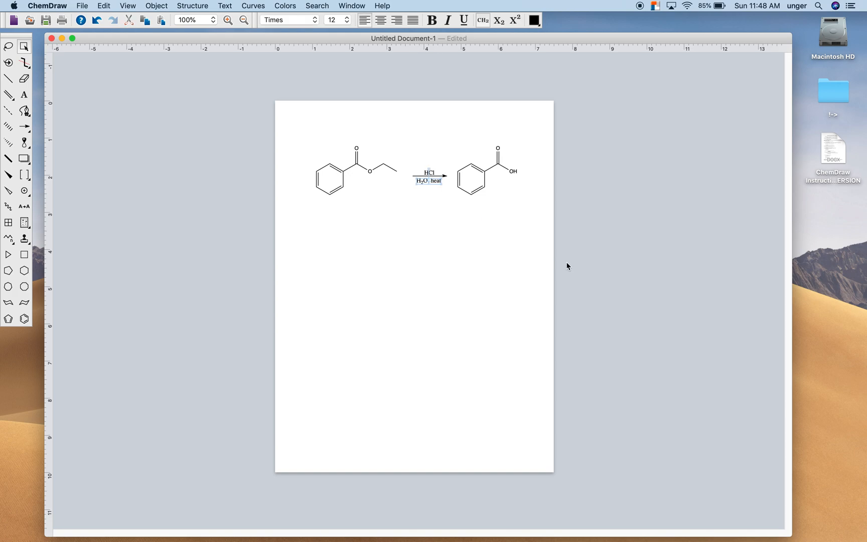
Move the complete ester structure slightly right, closer to the reaction arrow
click(461, 263)
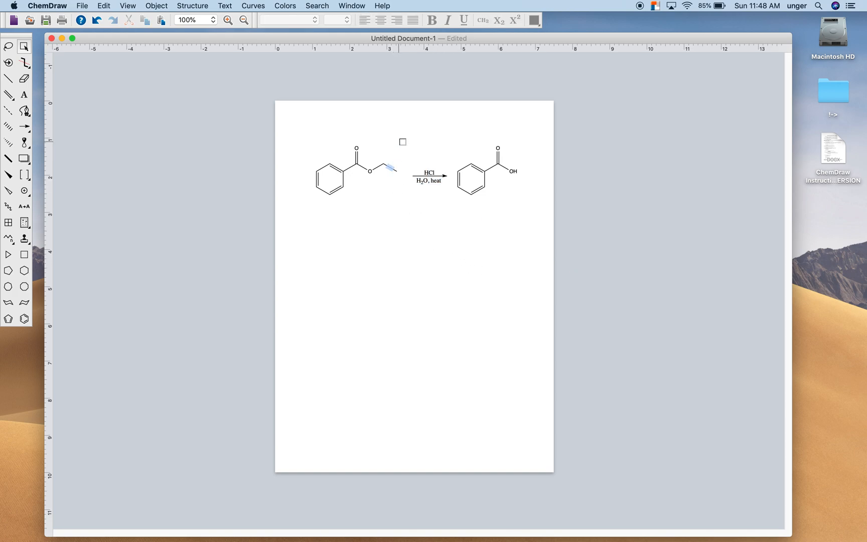
drag(292, 123, 407, 217)
drag(372, 183, 380, 184)
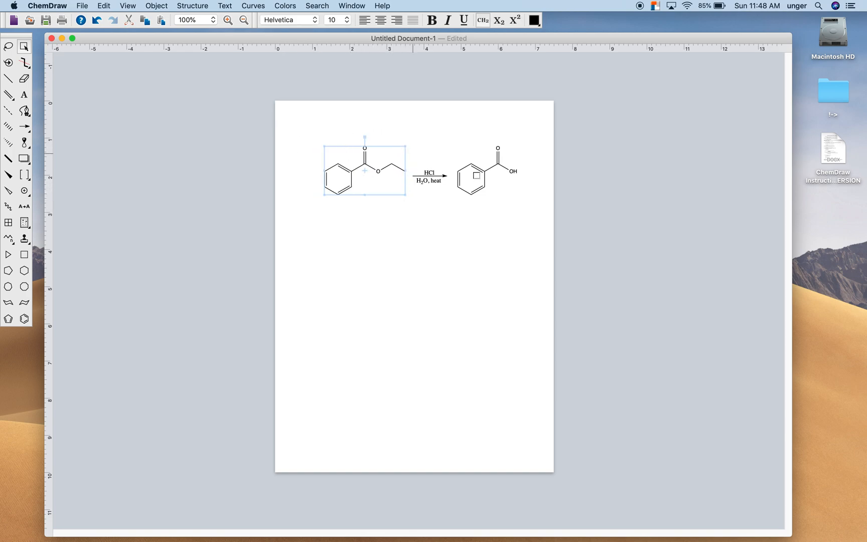
Move the entire reaction scheme up and slightly left on the page, then deselect it
click(605, 200)
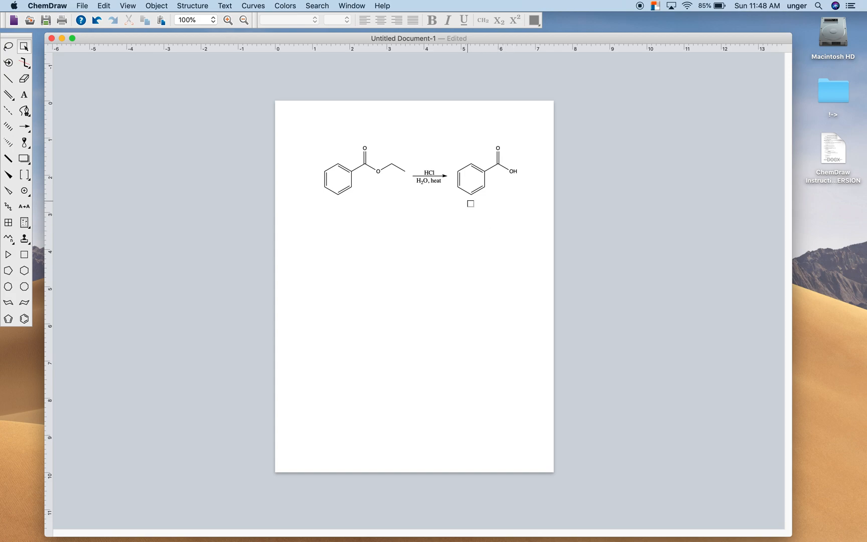
drag(305, 123, 493, 169)
click(484, 251)
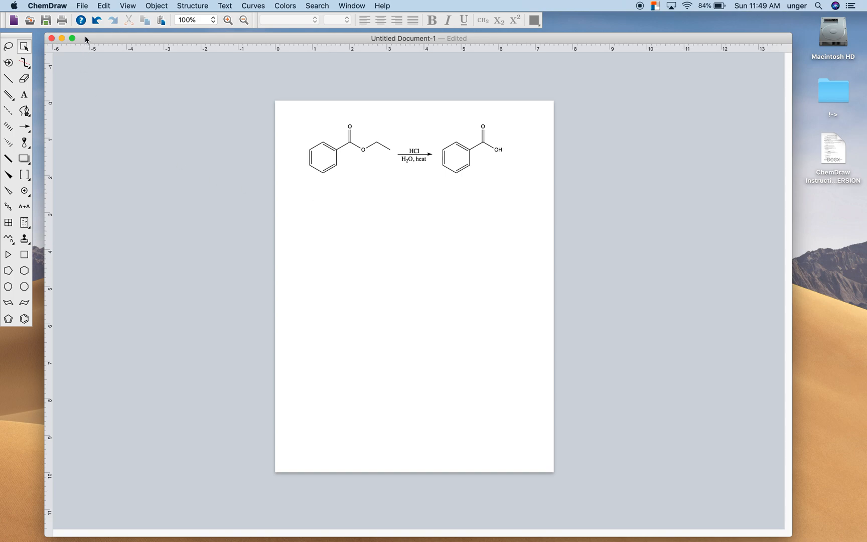
Apply the ACS Document 1996 document settings without modifying the existing objects
click(82, 5)
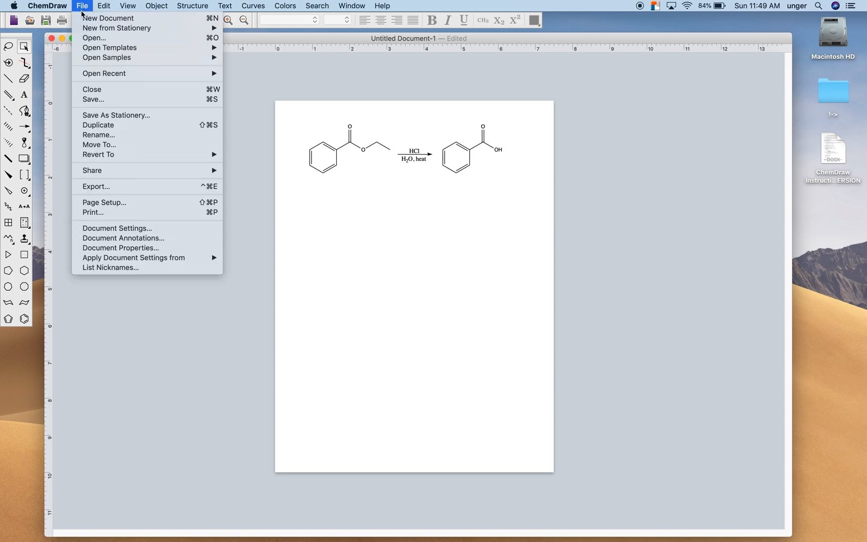
mouse_move(145, 260)
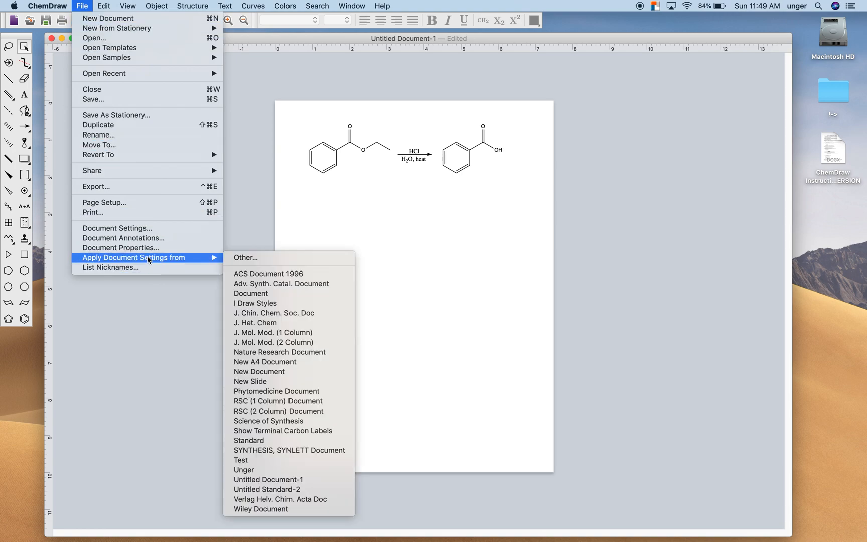
click(270, 276)
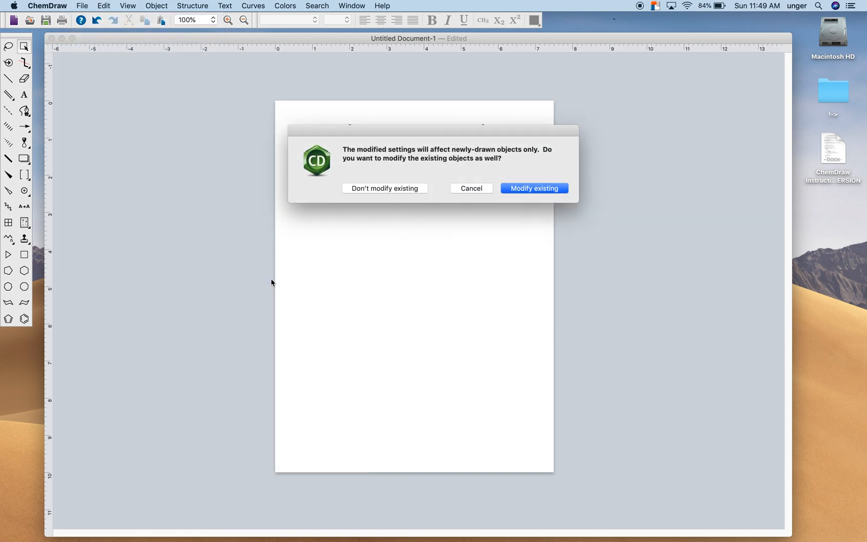
click(386, 189)
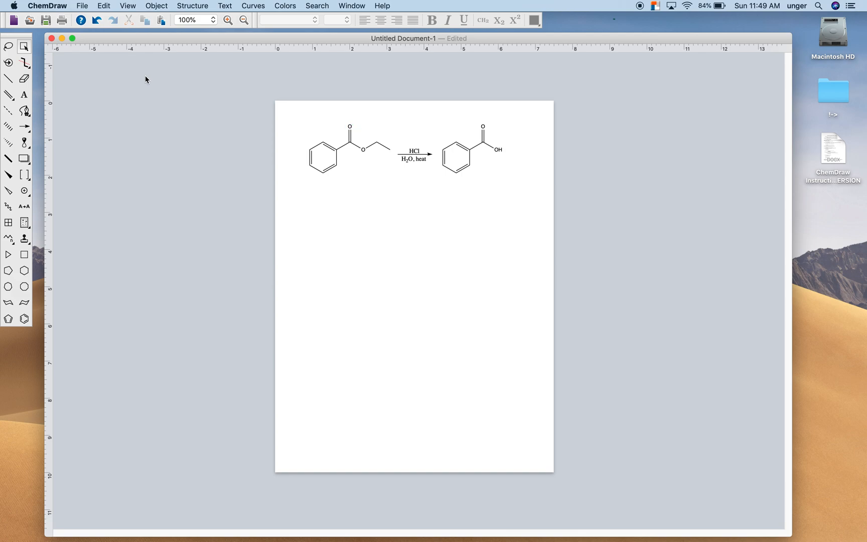
Set the document size to 3 rows and 3 columns of pages in the document settings
click(85, 5)
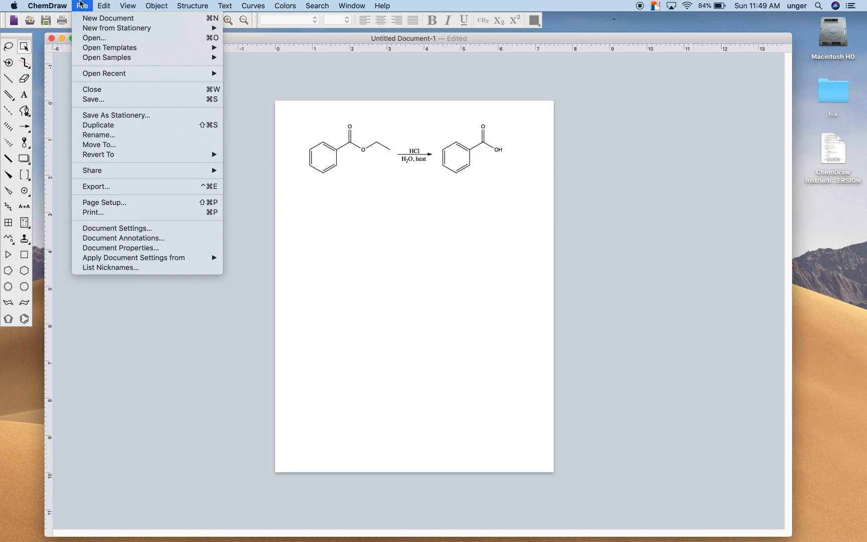
click(140, 229)
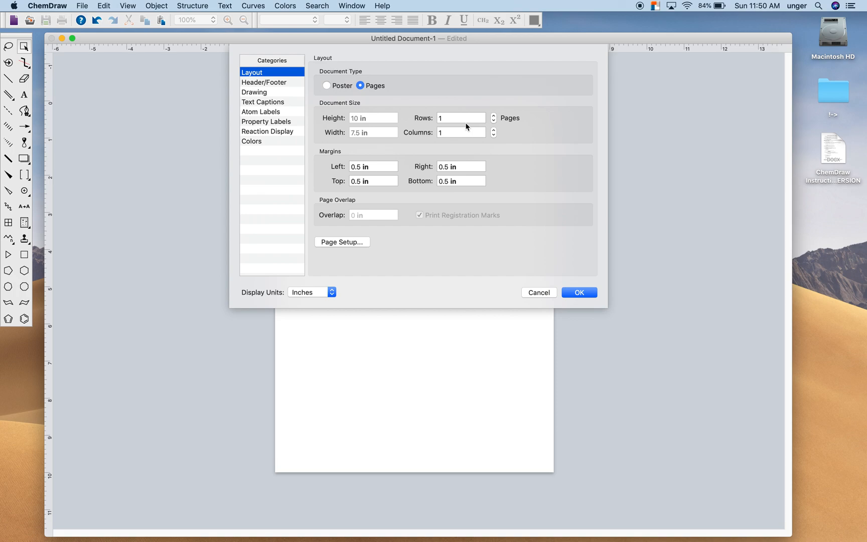
click(494, 115)
click(494, 116)
click(494, 130)
click(494, 130)
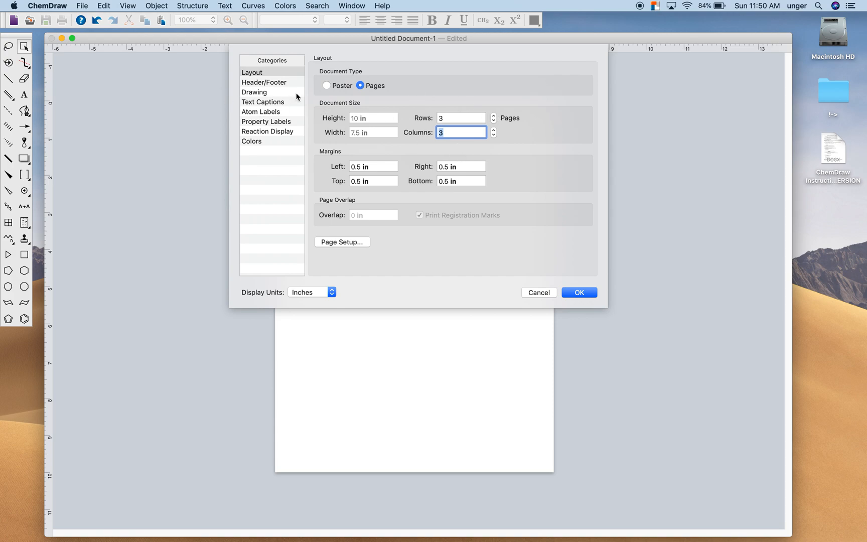
Set the drawing bold width to 0.03 in and line width to 0.015 in, and edit the hash spacing
click(270, 94)
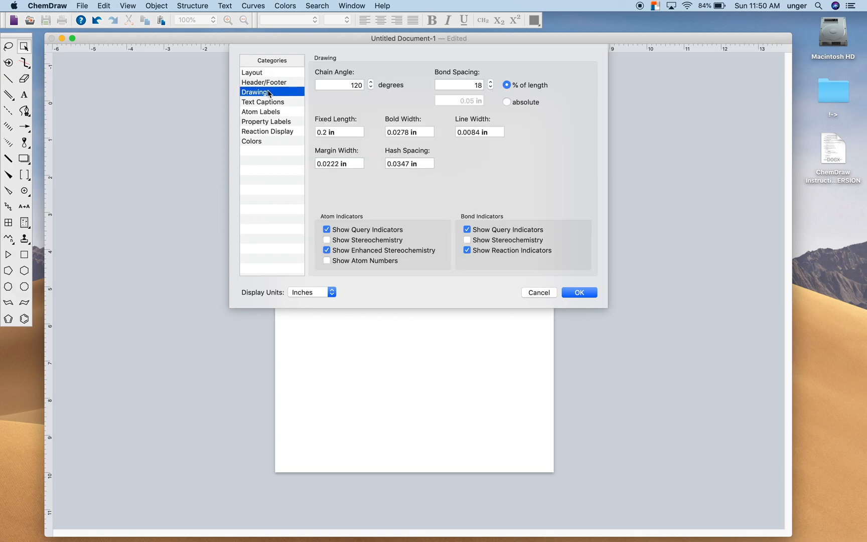
click(410, 133)
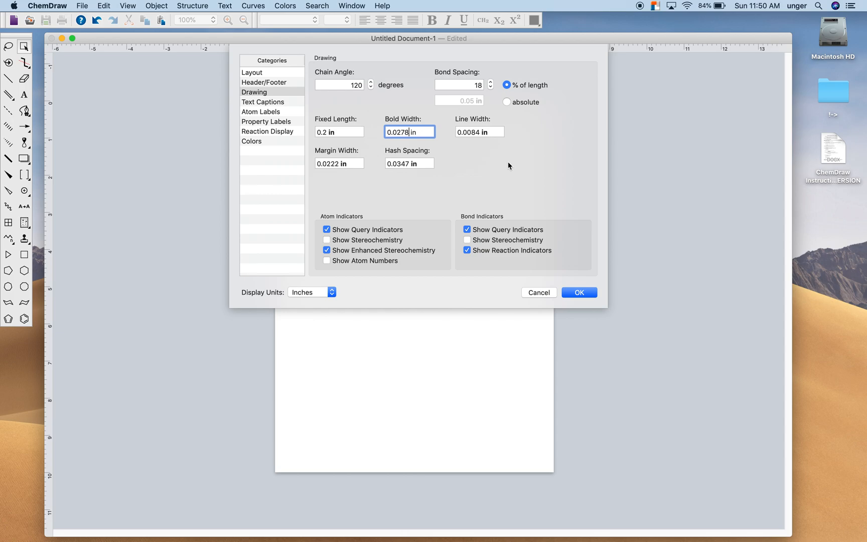
key(BackSpace)
key(BackSpace)
click(479, 132)
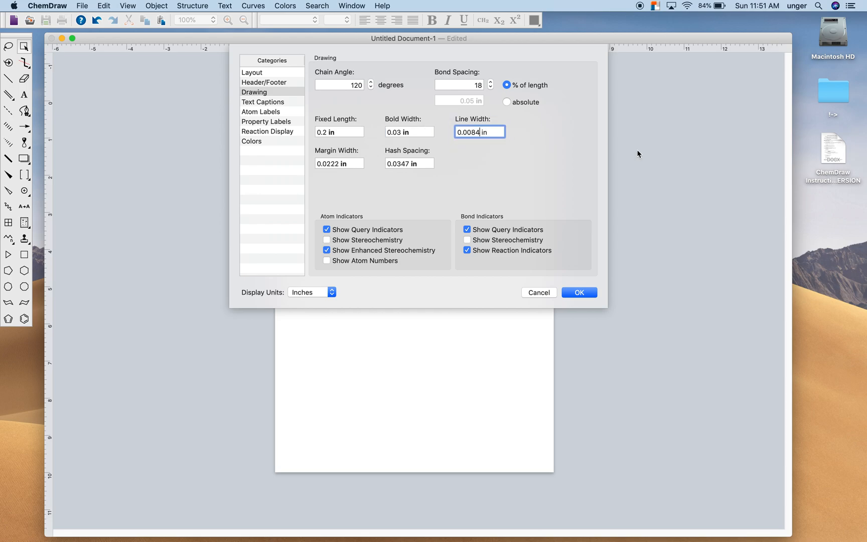
key(BackSpace)
key(BackSpace)
text(15)
click(411, 164)
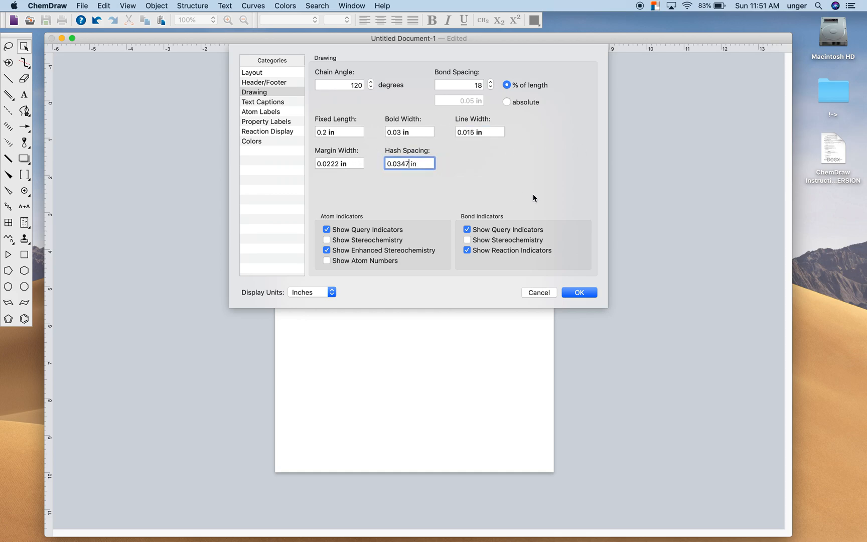
key(BackSpace)
key(BackSpace)
Set the text caption and atom label font sizes to 9 and apply the settings without modifying existing objects
click(260, 101)
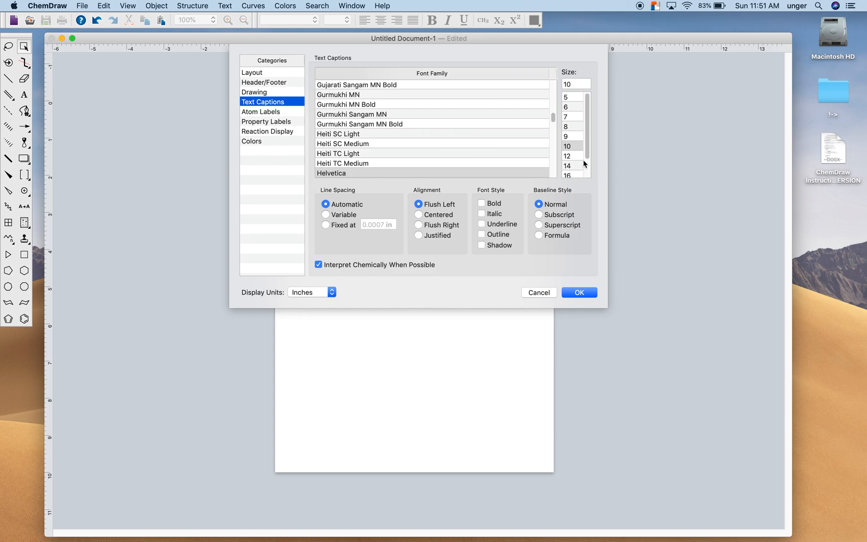
click(575, 137)
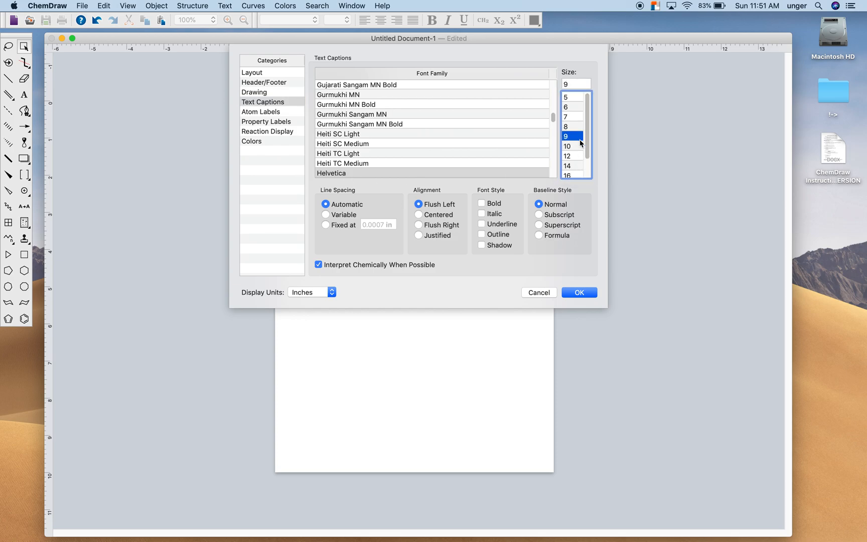
click(262, 113)
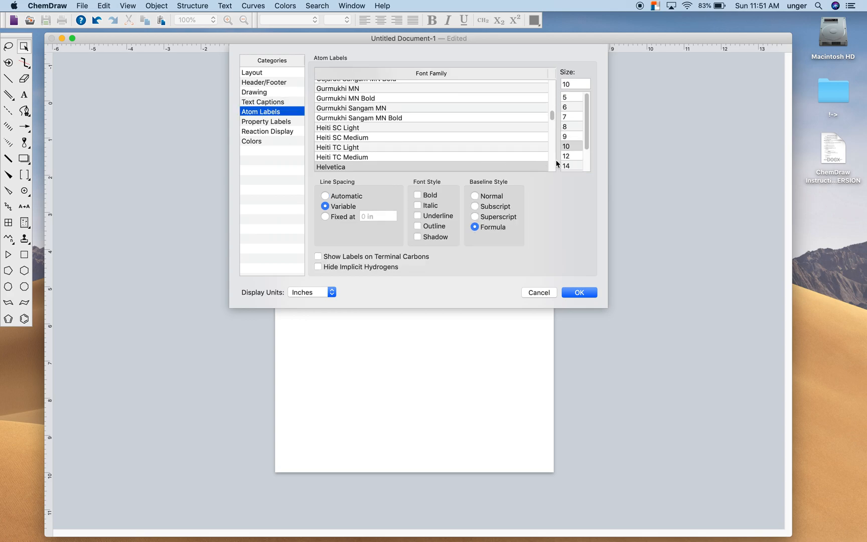
click(575, 138)
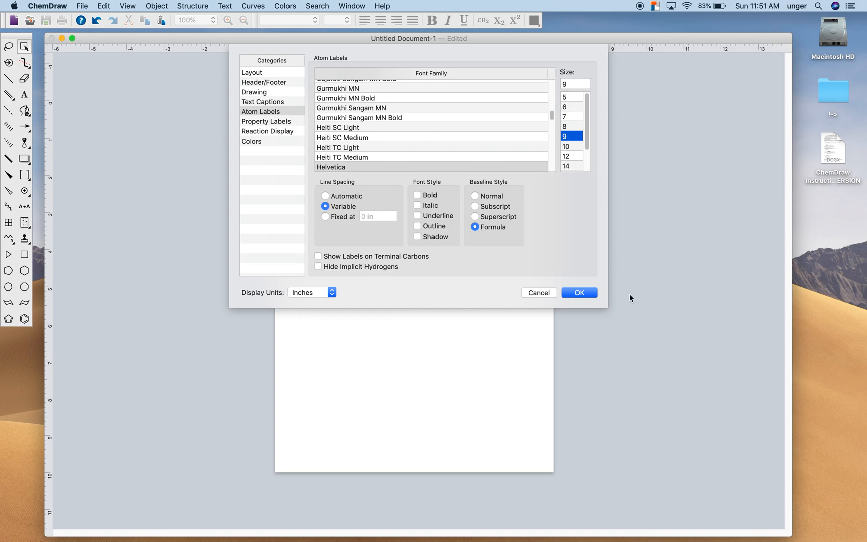
click(580, 294)
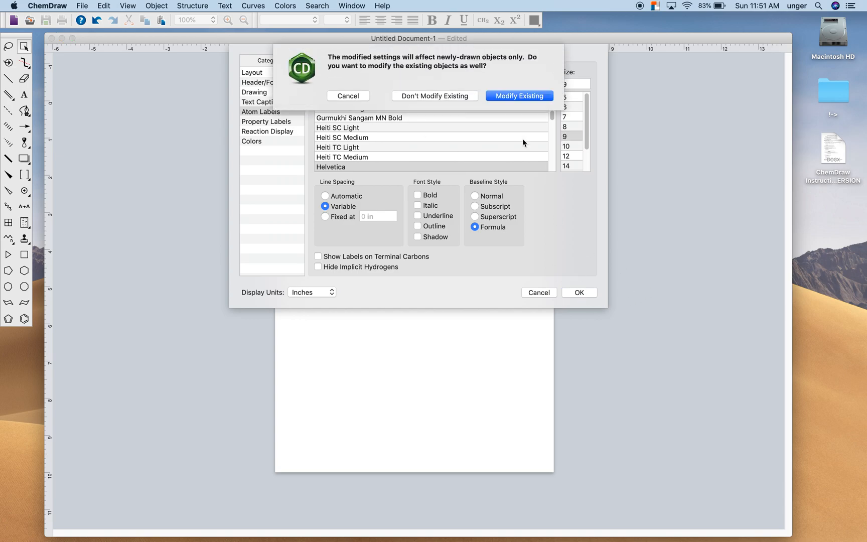
click(428, 100)
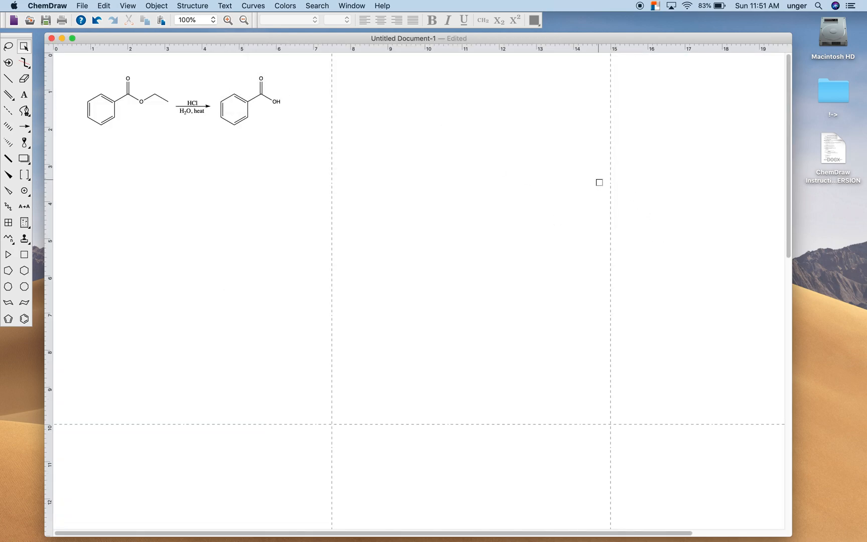
Examine the enlarged multi-page layout at 50% zoom and return to the reaction scheme at 150%
click(243, 21)
click(243, 21)
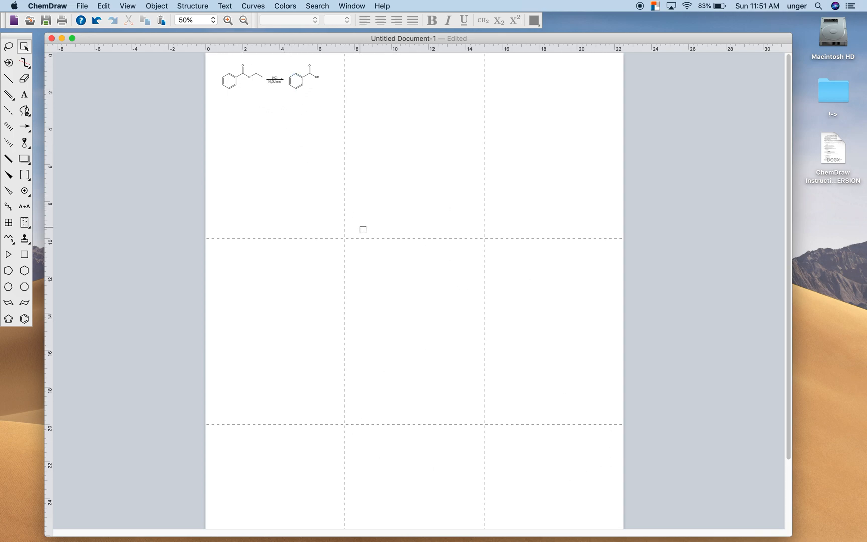
click(228, 20)
scroll(248, 137, down, 8)
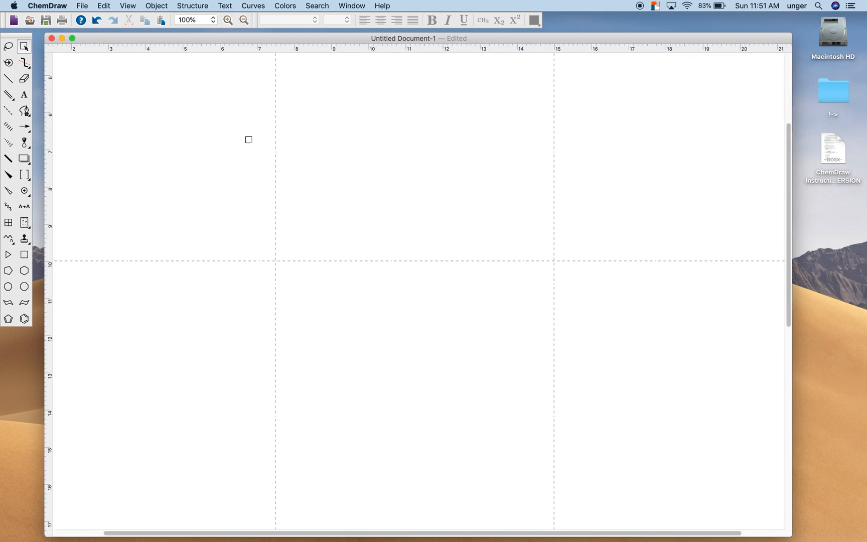
scroll(231, 186, up, 4)
scroll(230, 183, up, 8)
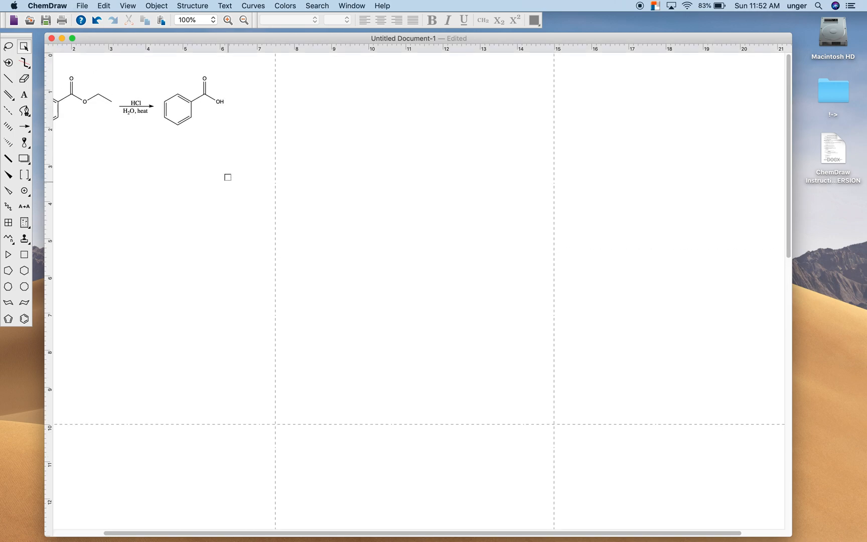
click(228, 20)
scroll(160, 175, left, 10)
scroll(190, 175, up, 5)
scroll(192, 176, down, 1)
Draw a small benzene ring below the existing scheme and attach a zigzag chain of four single bonds
click(24, 319)
click(123, 282)
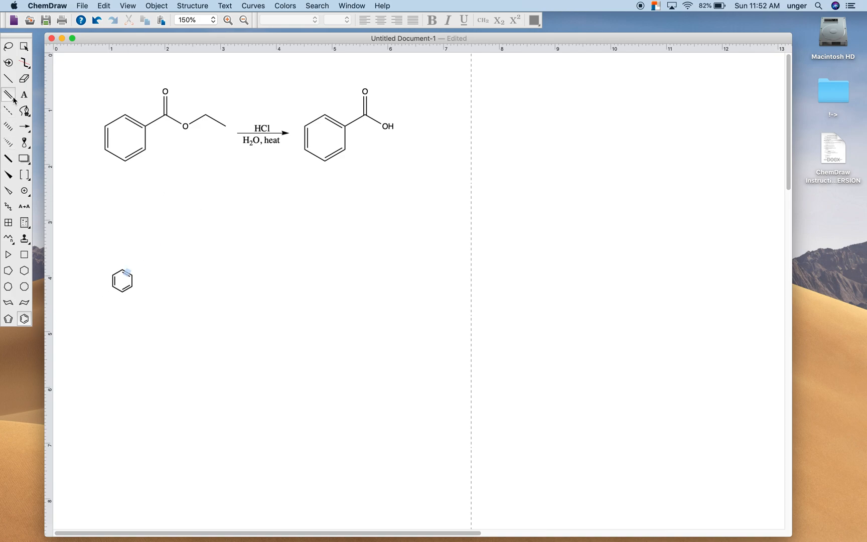
click(8, 78)
click(132, 274)
click(143, 272)
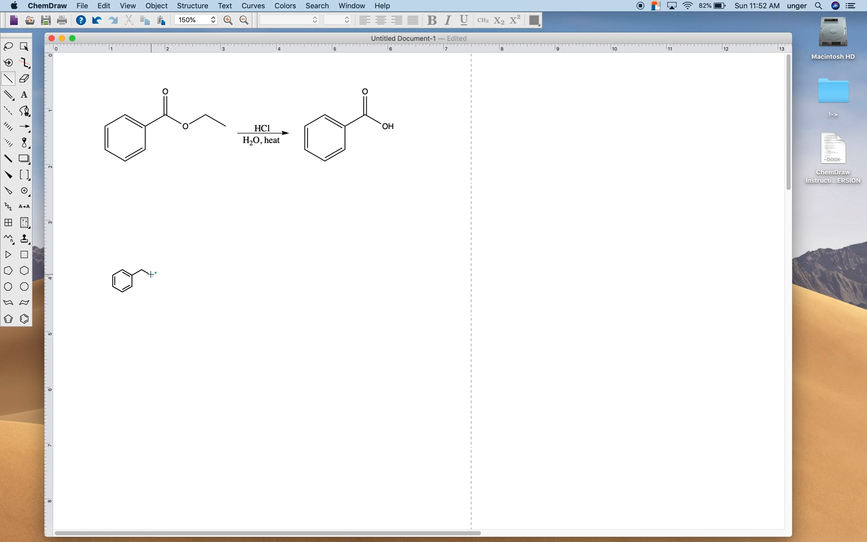
click(150, 274)
click(161, 269)
Add a double bond on the first chain carbon and label the carbonyl and ester oxygens as O
click(141, 271)
click(142, 266)
key(o)
key(o)
Duplicate the new ester to the right and delete the copy's ethyl group to leave the carboxylic acid
click(24, 48)
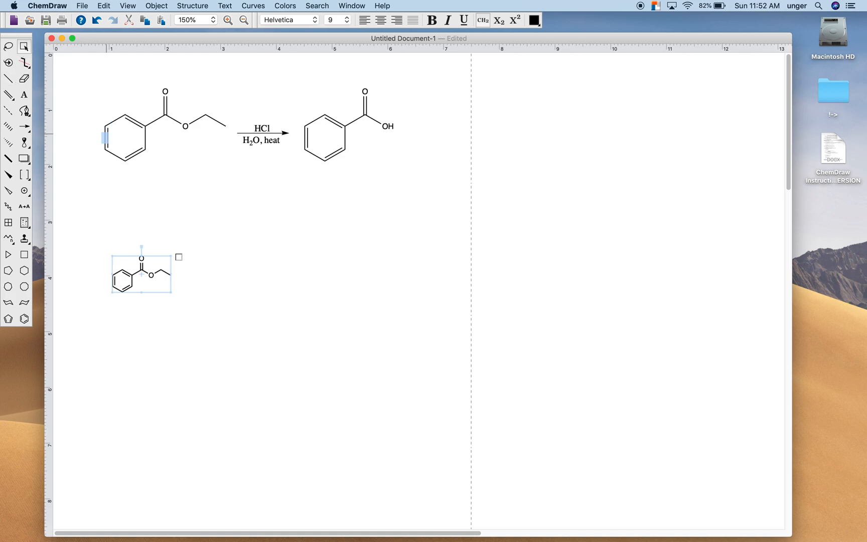
drag(153, 286, 323, 294)
click(357, 335)
key(Delete)
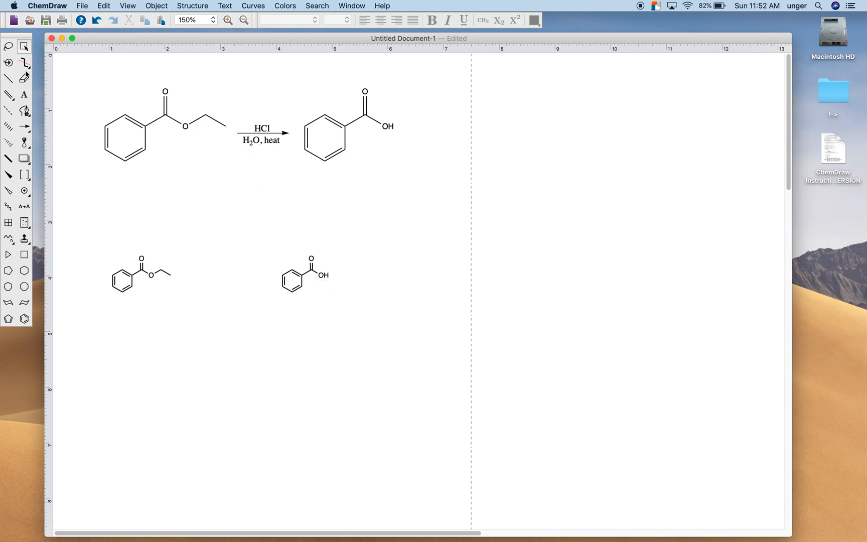
Draw a straight horizontal reaction arrow between the small ester and the small acid
click(22, 128)
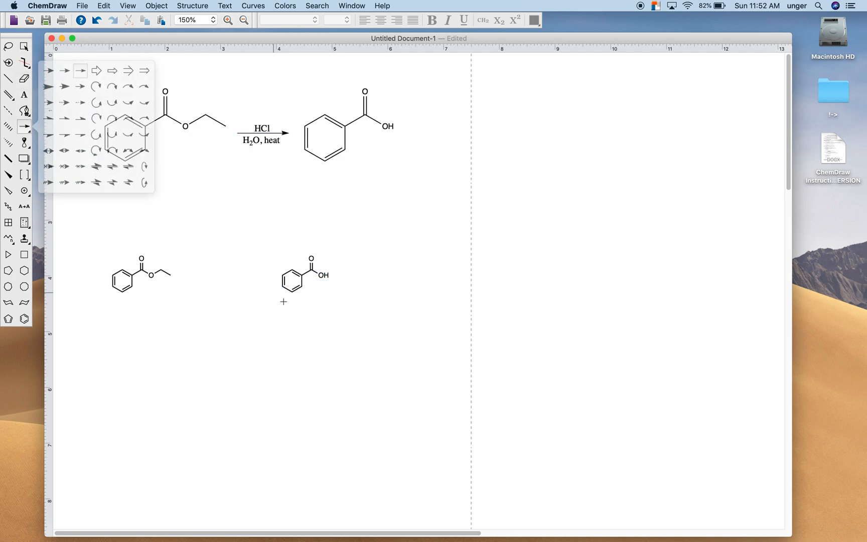
click(82, 72)
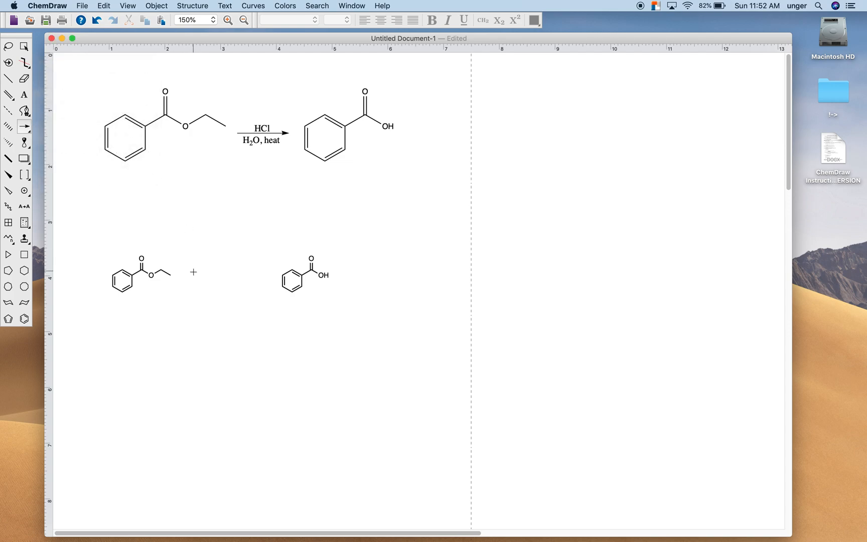
drag(184, 276, 270, 281)
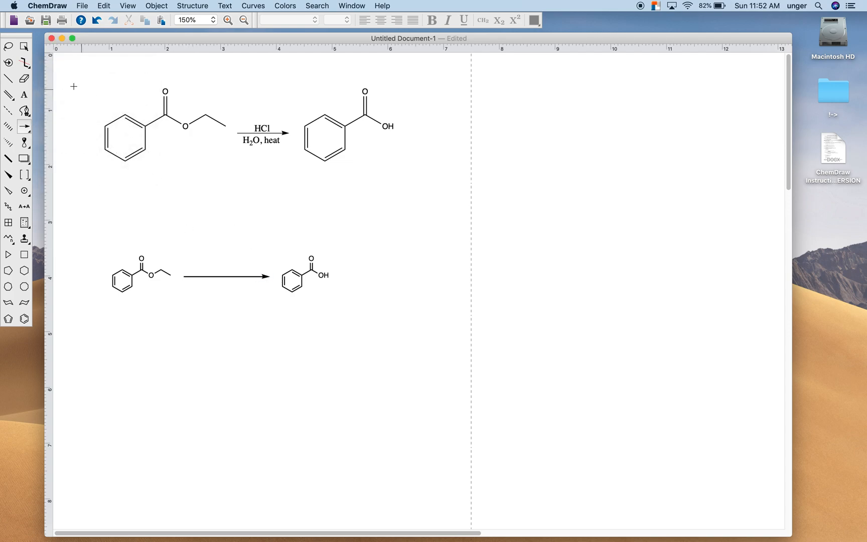
Add two separate text captions, "HCl" and "H2O, Heat", above the new reaction arrow
click(24, 94)
click(224, 215)
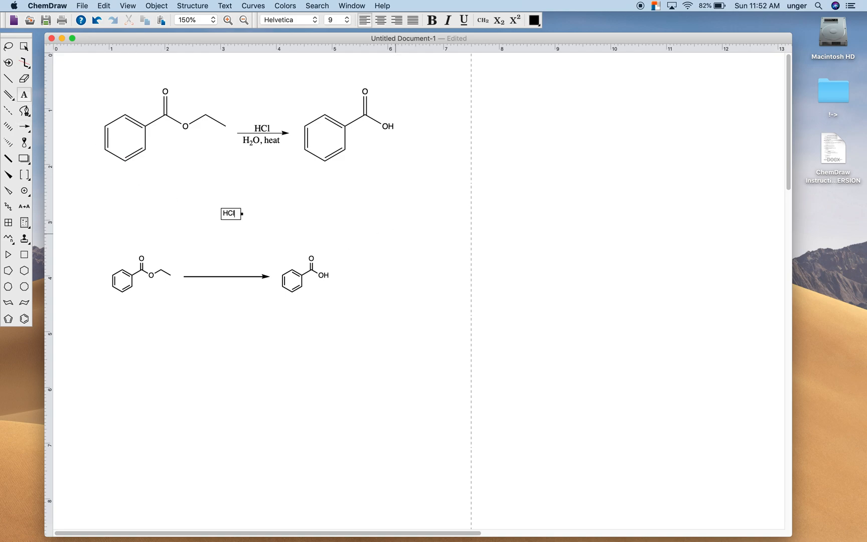
click(246, 215)
text(H2O, Heat)
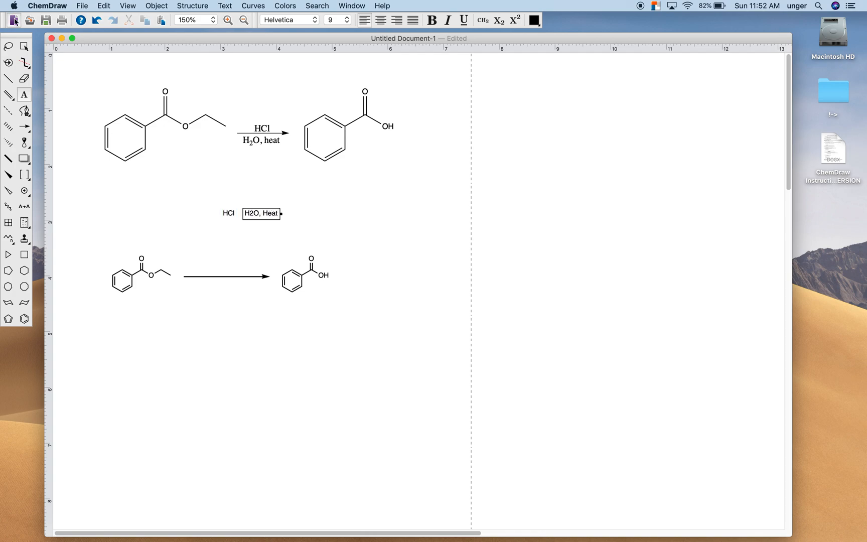
Apply formula formatting to the H2O, Heat caption and place it just below the new arrow, with HCl just above
click(24, 46)
click(485, 20)
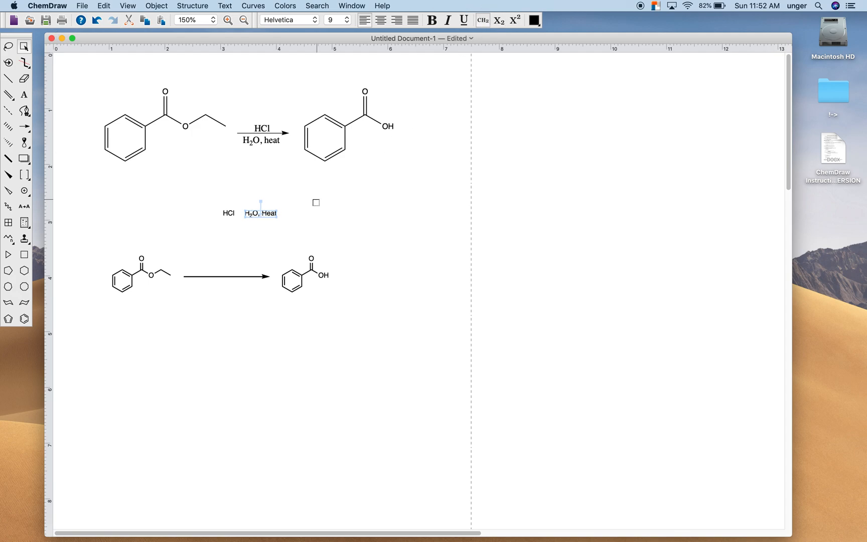
drag(270, 213, 230, 283)
drag(231, 214, 226, 281)
Move the whole new reaction scheme up beneath the original scheme, roughly centred under it, and deselect it
drag(89, 237, 404, 315)
drag(313, 280, 352, 239)
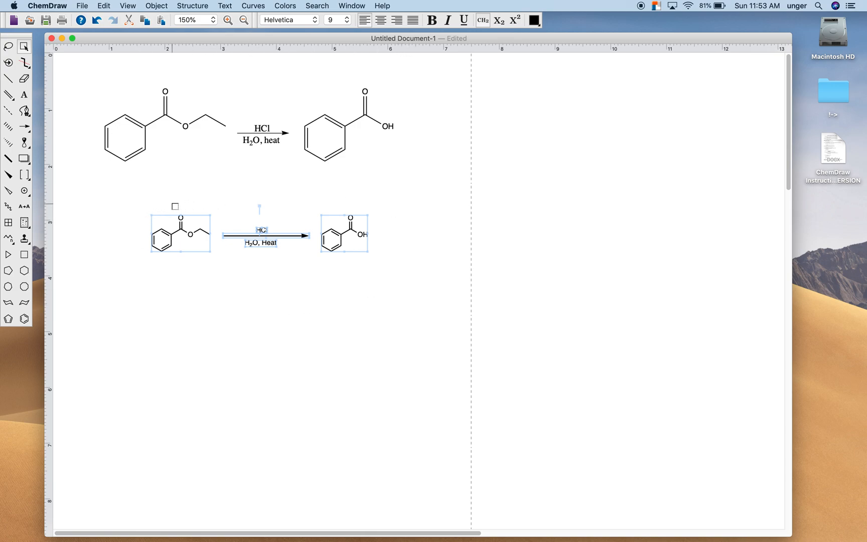
drag(342, 237, 325, 224)
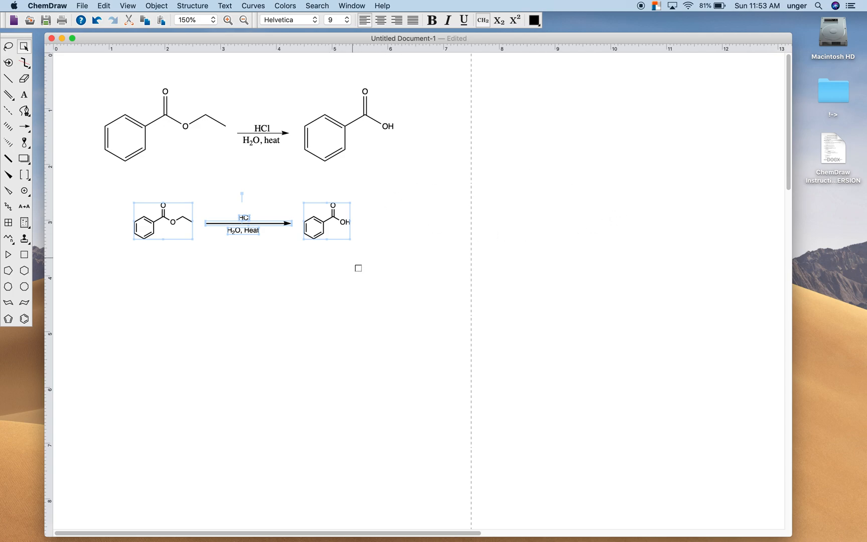
click(284, 319)
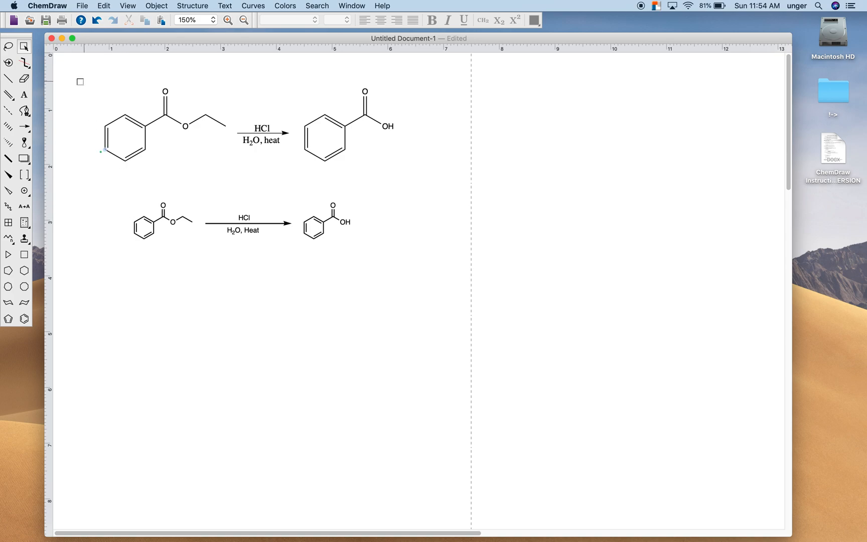
Delete the original larger reaction scheme and move the small scheme's reaction arrow to the page's upper-left corner
drag(85, 83, 460, 182)
key(Delete)
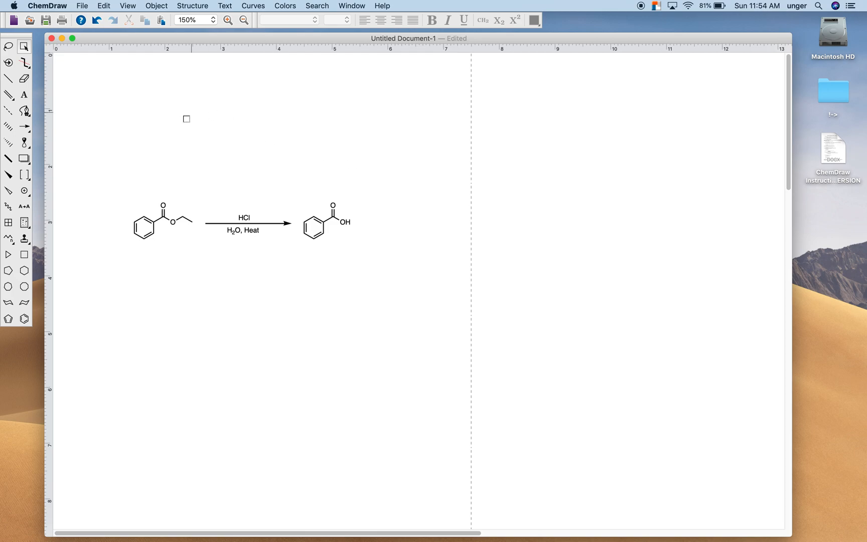
drag(100, 185, 384, 275)
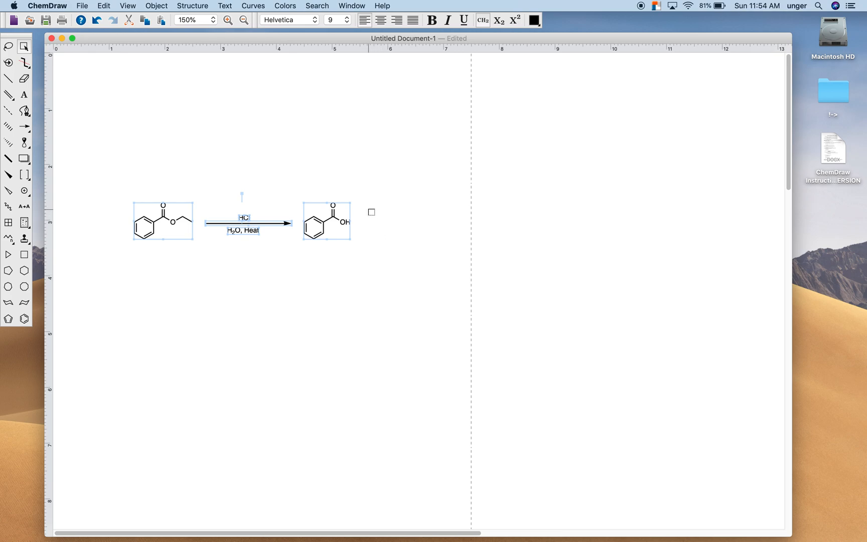
click(280, 195)
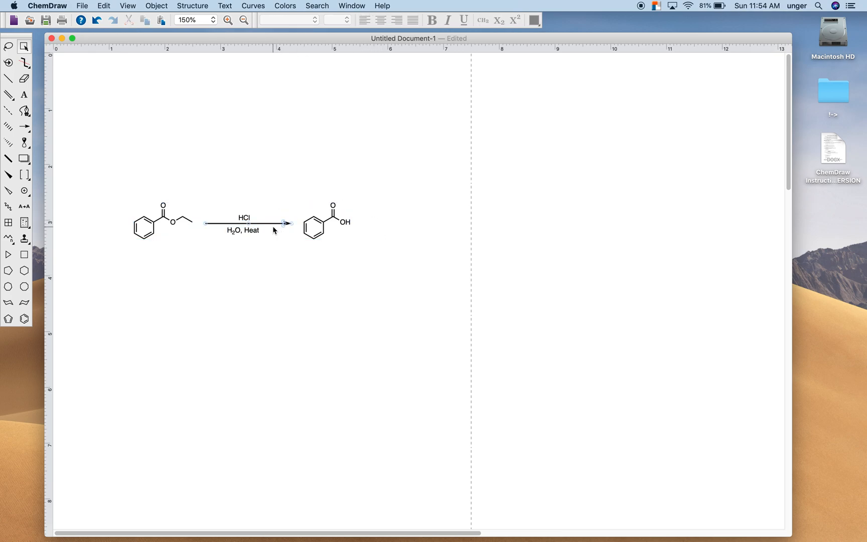
drag(275, 229, 141, 72)
click(165, 118)
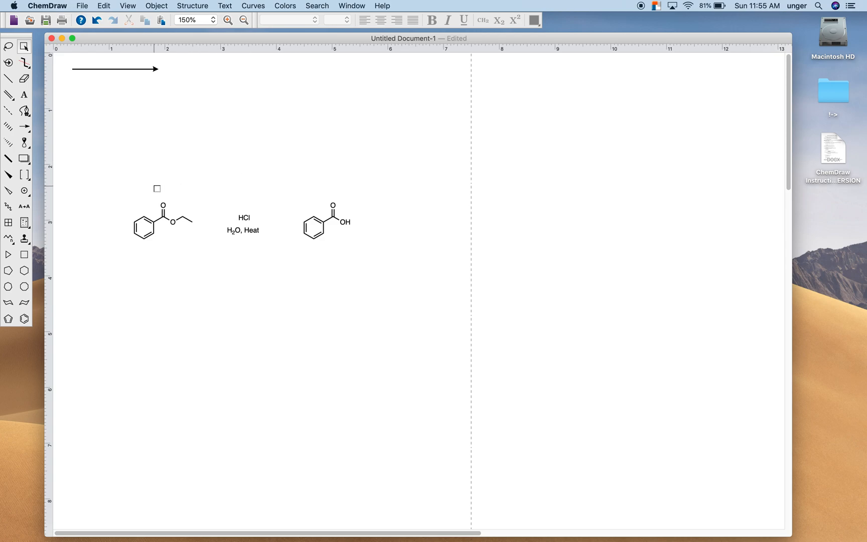
Draw a nearly horizontal two-point line about 1.5 in long below the arrow with the Pen tool's second variant
click(24, 113)
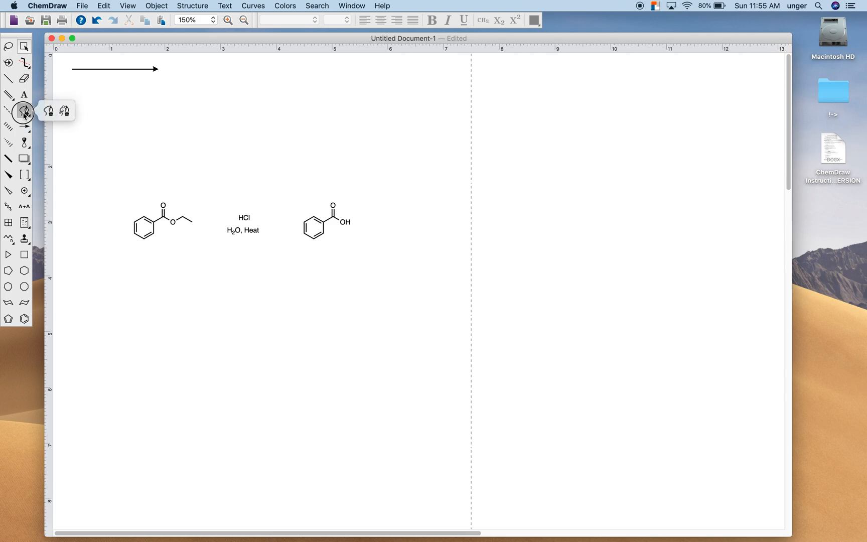
drag(24, 113, 64, 114)
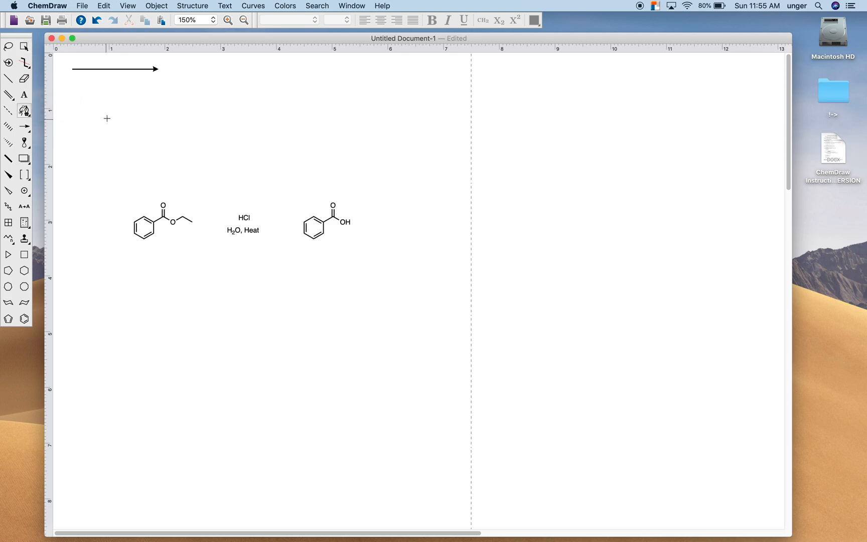
click(74, 102)
click(156, 102)
Delete the ester, the acid and both reagent captions, leaving only the arrow and the pen line, viewed at 400%
click(229, 21)
scroll(231, 116, up, 5)
scroll(231, 115, left, 5)
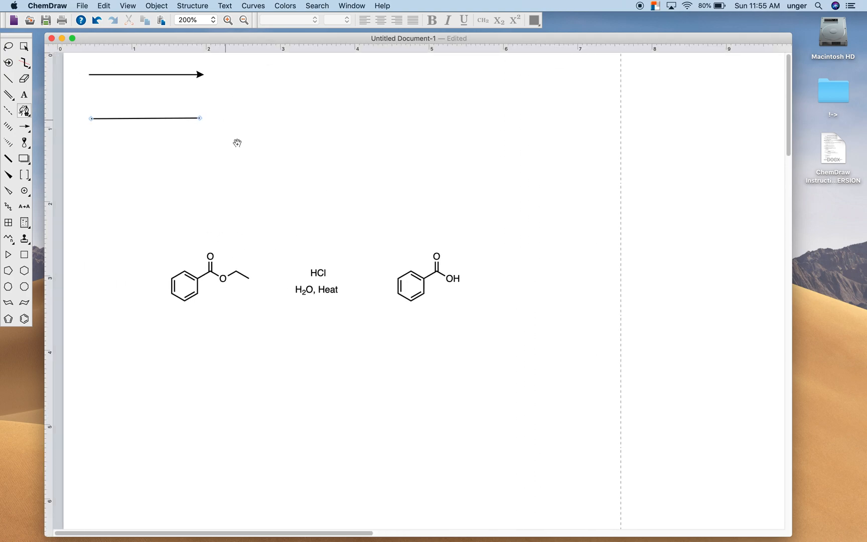
click(228, 20)
scroll(221, 145, up, 5)
scroll(220, 146, left, 5)
scroll(298, 256, down, 5)
scroll(298, 260, right, 3)
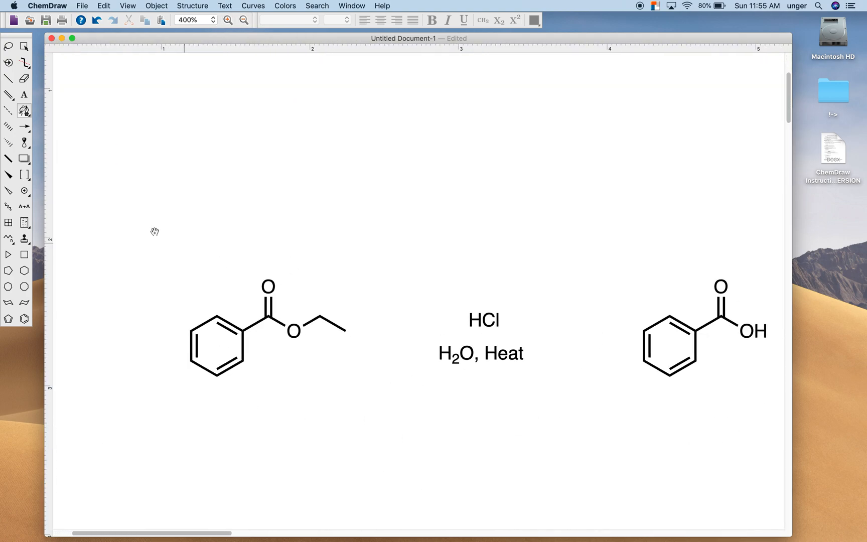
click(25, 46)
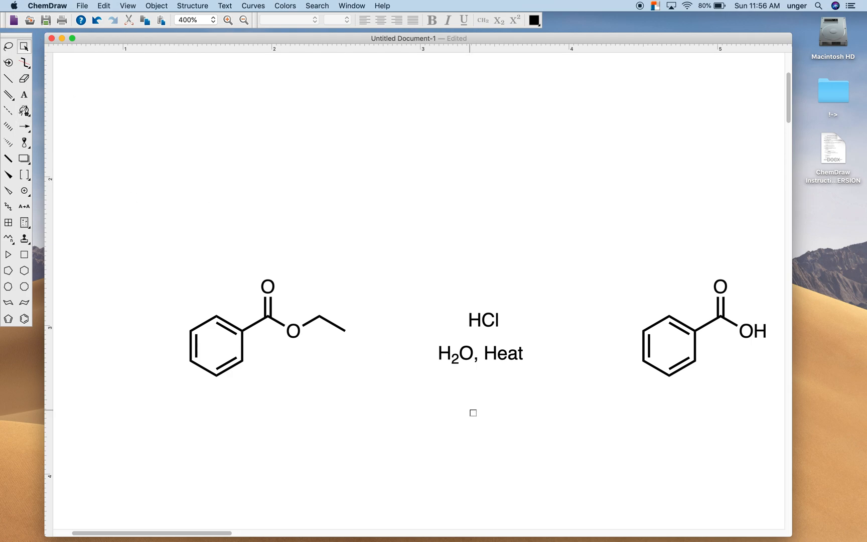
scroll(474, 412, right, 2)
drag(112, 226, 683, 459)
key(Delete)
scroll(426, 228, up, 5)
scroll(426, 228, left, 4)
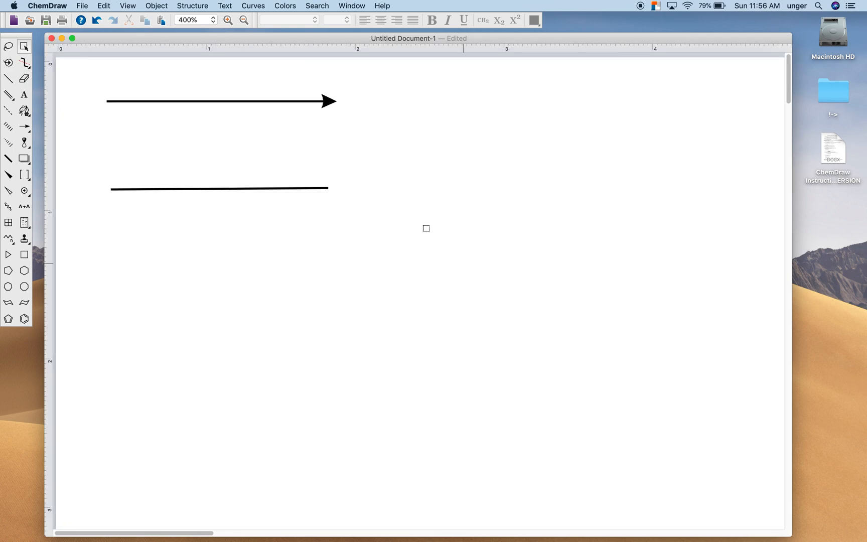
Bend the pen line into an S-curve by pulling its right end's handle up and its left end's handle down
click(26, 111)
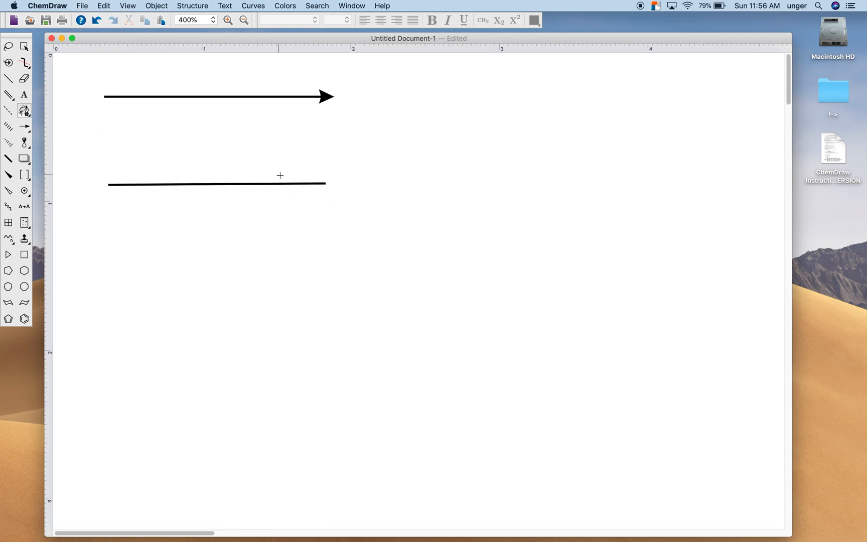
click(326, 183)
drag(326, 183, 295, 123)
drag(107, 184, 155, 283)
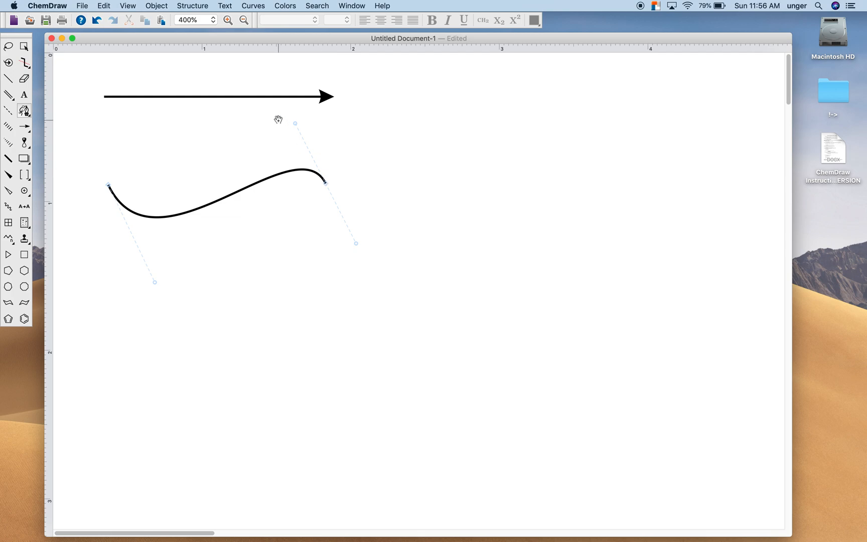
Add a trial curve segment, undo it, and refine the S-curve with the direction handles of both end points
click(243, 274)
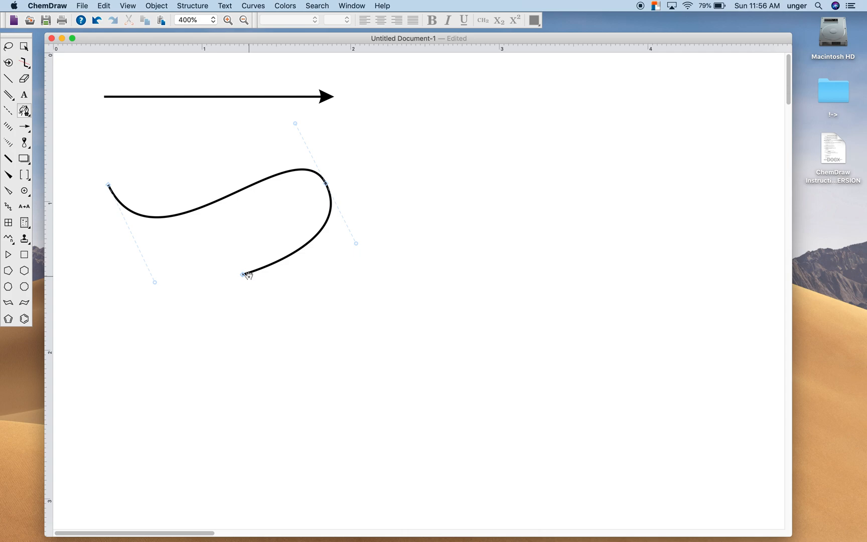
key(super+z)
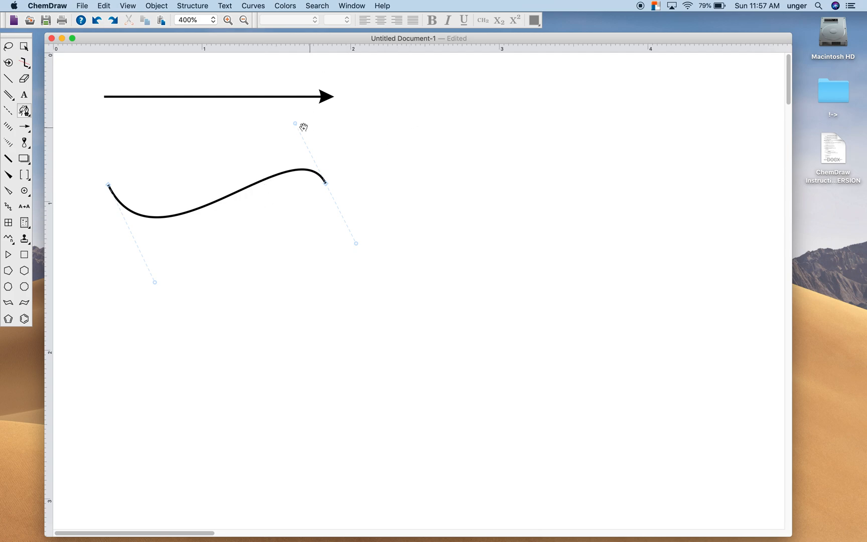
drag(295, 123, 258, 128)
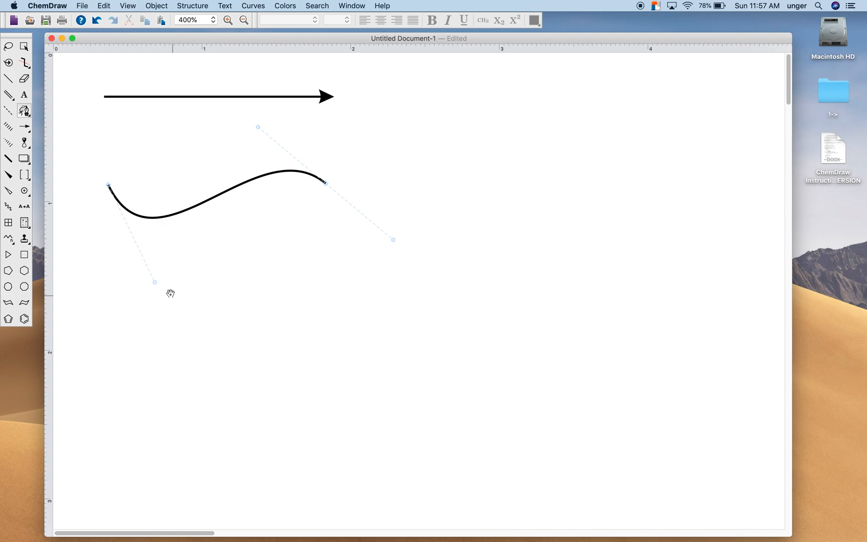
drag(155, 282, 173, 305)
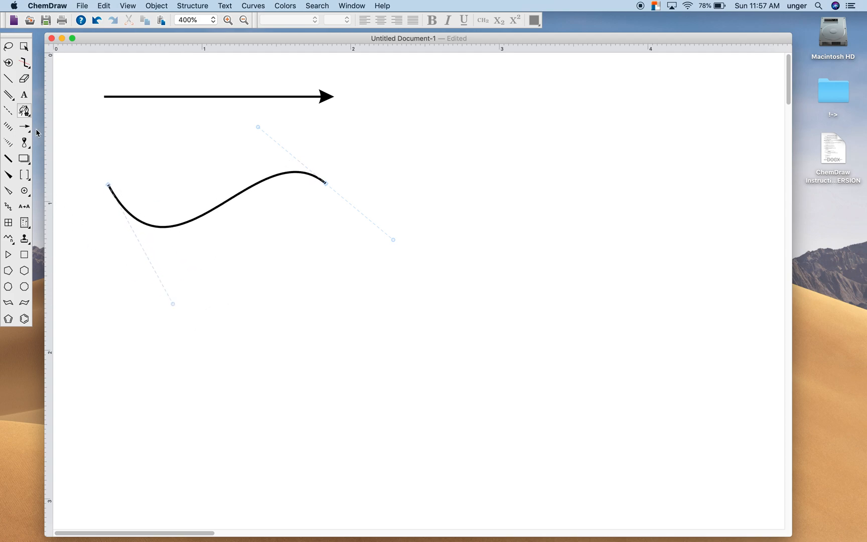
Add a full arrowhead at the end of the S-curve
click(24, 112)
right_click(271, 176)
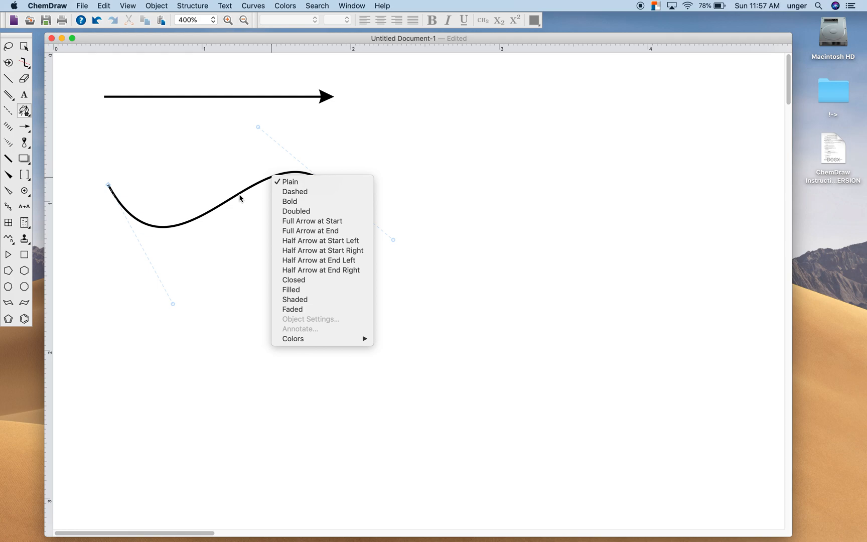
click(331, 232)
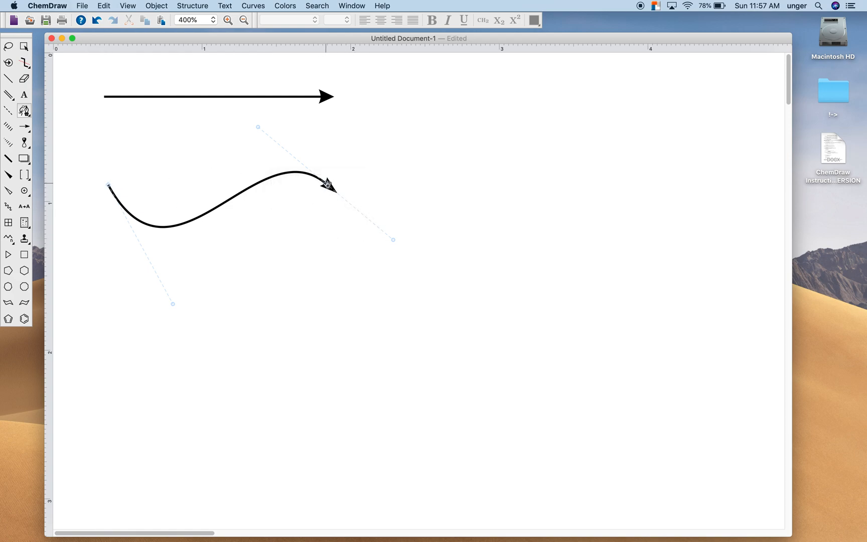
Set the curved arrow's line width to 0.01 in through its object settings
click(23, 46)
click(163, 227)
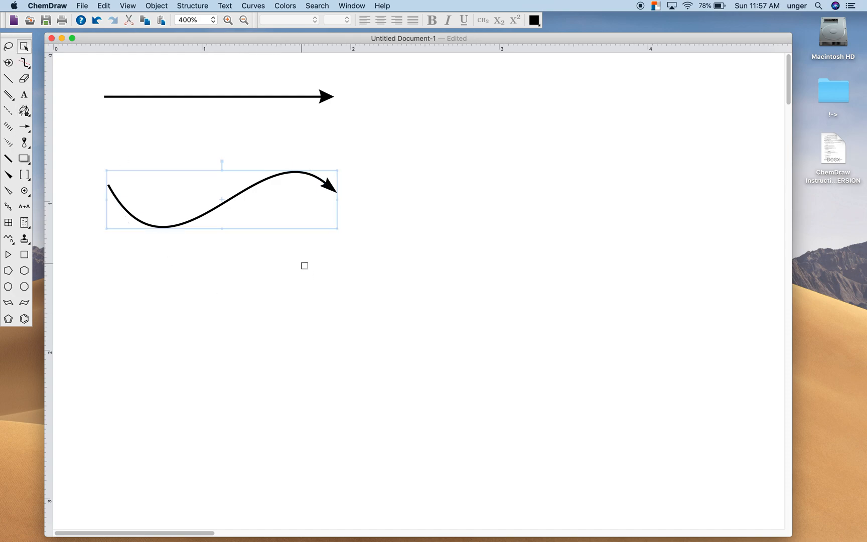
click(154, 5)
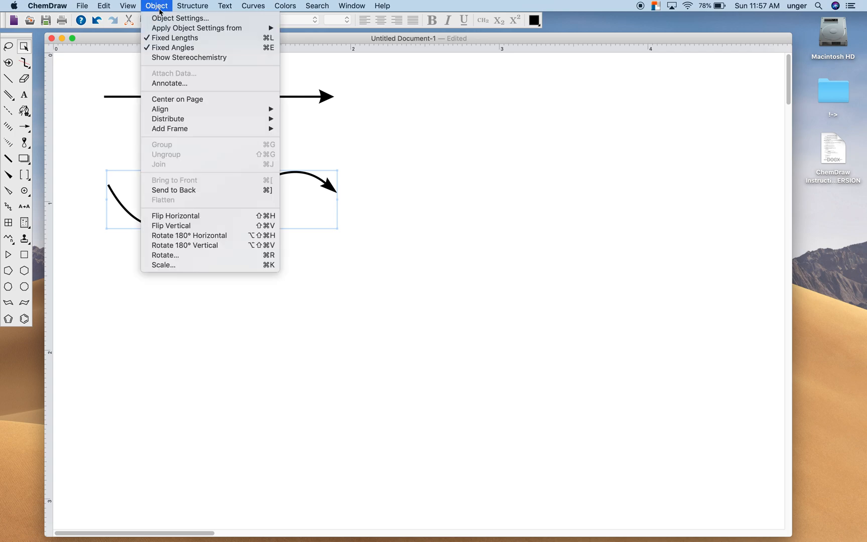
click(165, 18)
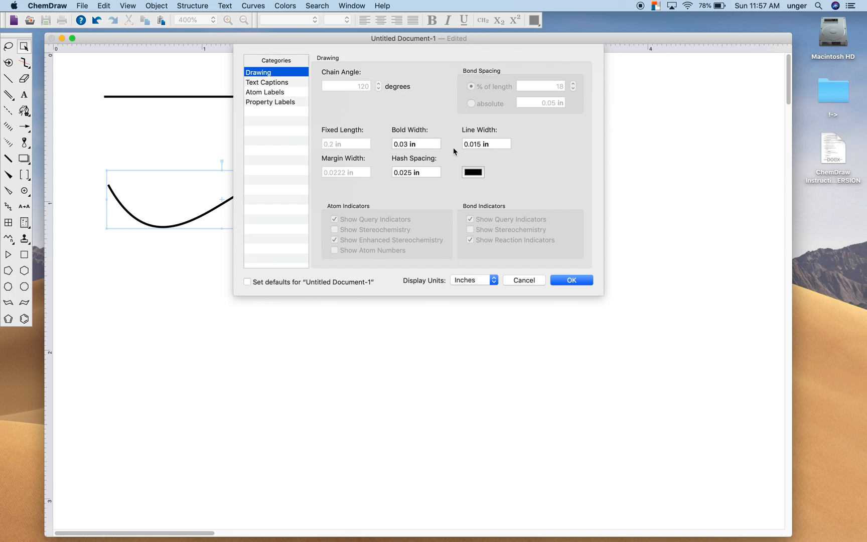
click(479, 144)
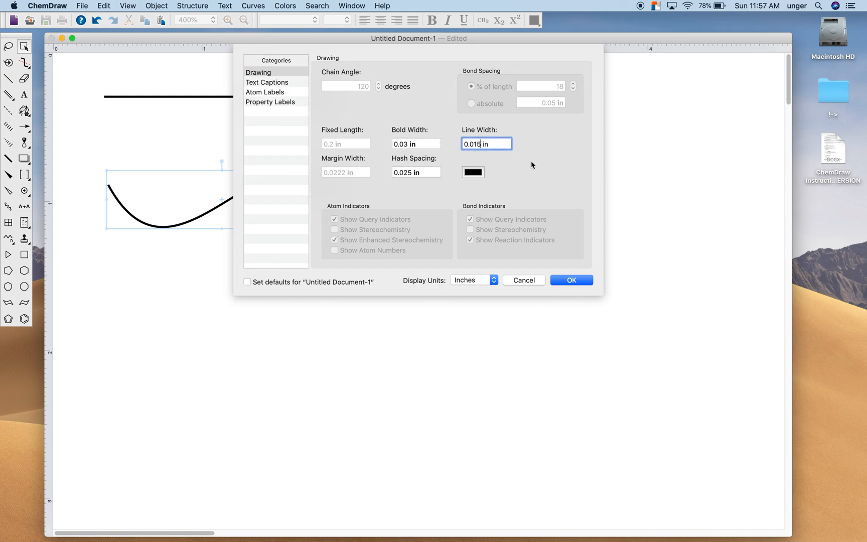
key(BackSpace)
click(571, 280)
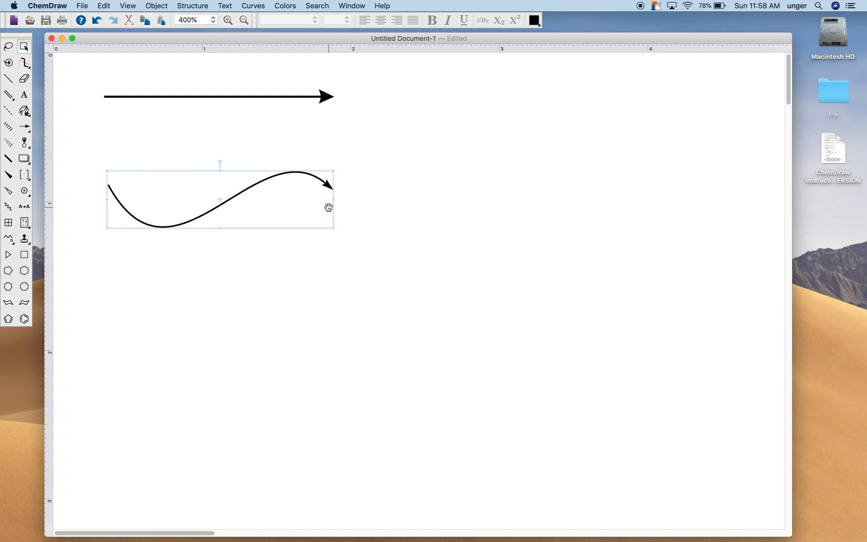
Move the curved arrow up just beneath the straight arrow, align their left ends, and deselect it
drag(295, 215, 289, 169)
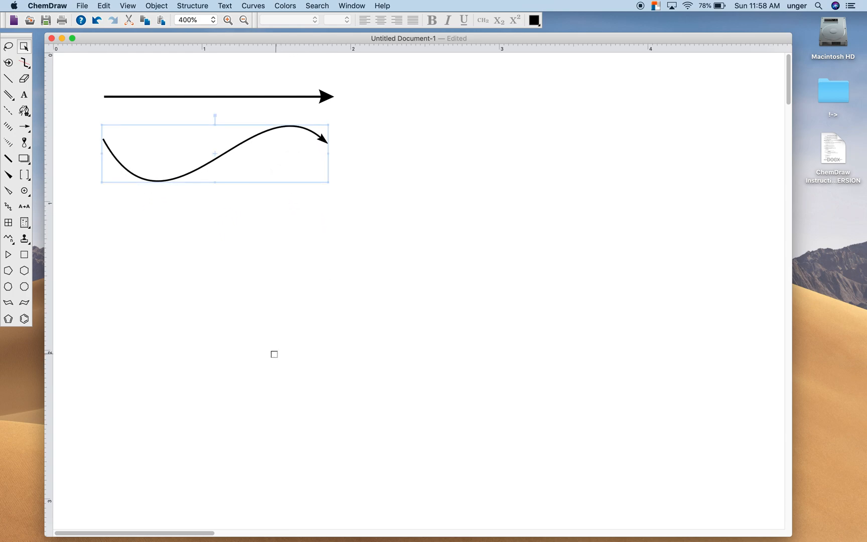
drag(288, 172, 291, 171)
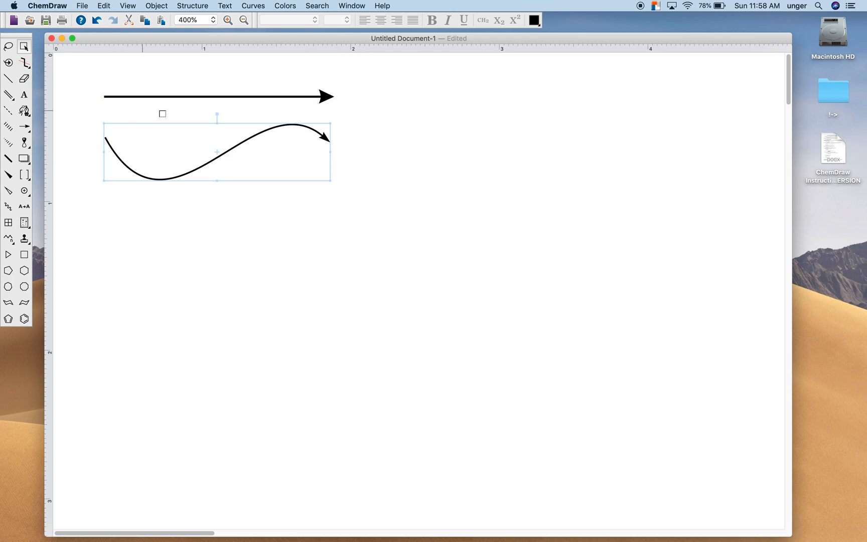
click(185, 306)
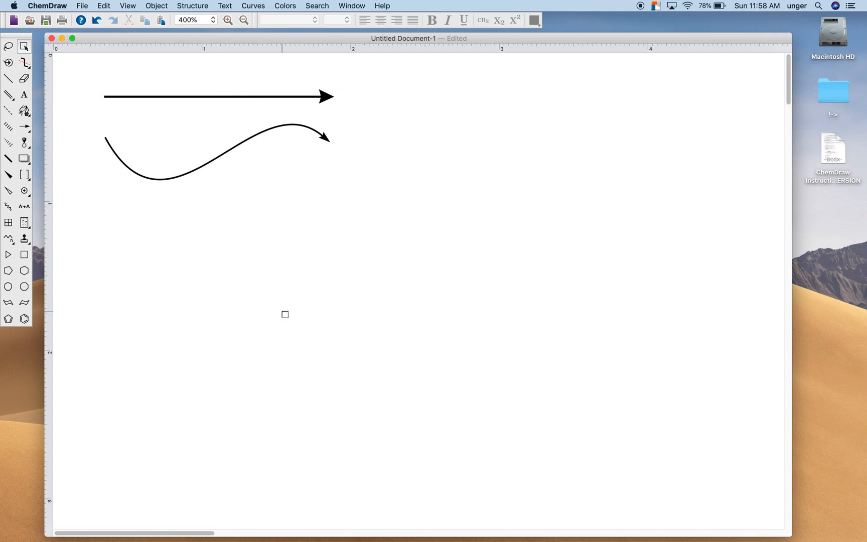
Make three copies of the straight arrow in the empty area below and beside the curved arrow
click(249, 96)
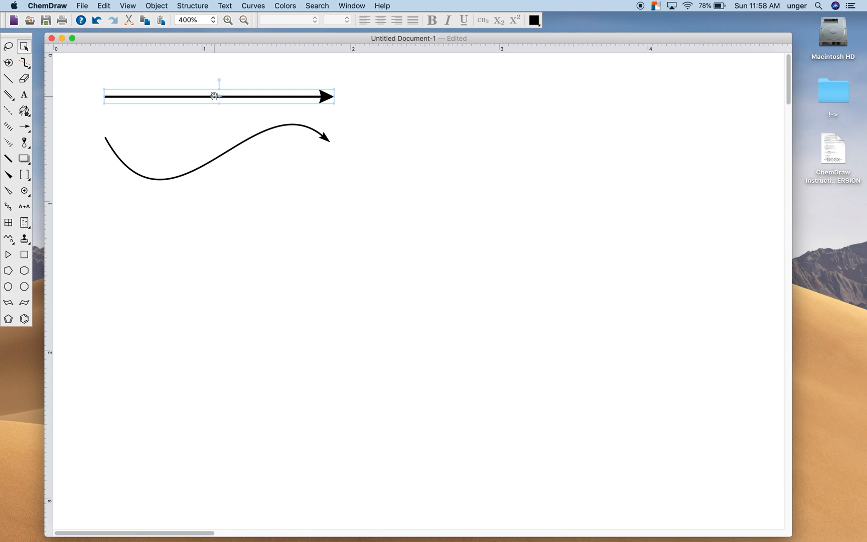
drag(214, 96, 306, 265)
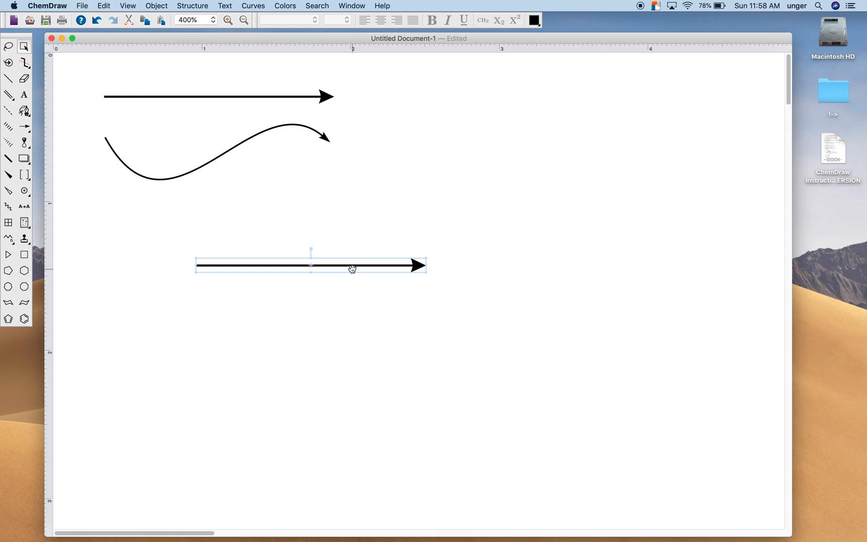
scroll(352, 269, down, 2)
drag(349, 242, 635, 247)
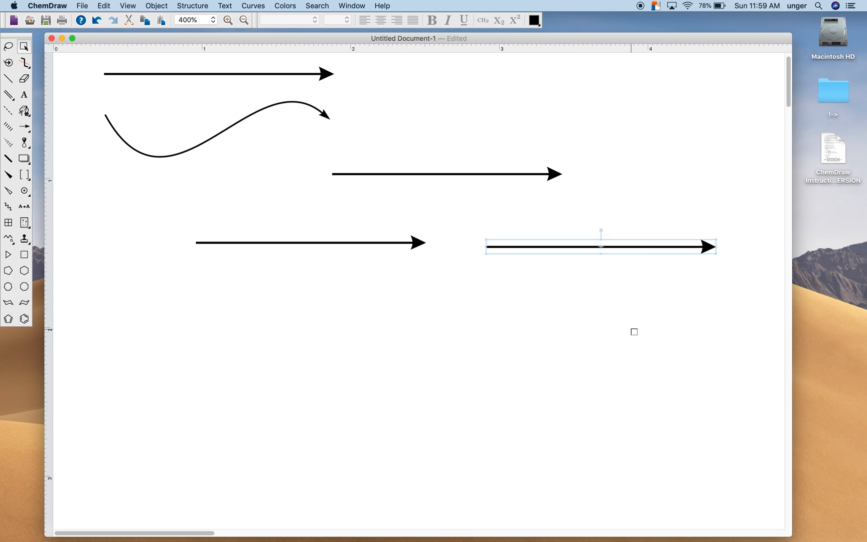
Undo the three copies of the straight arrow
key(super+z)
key(super+z)
key(super+z)
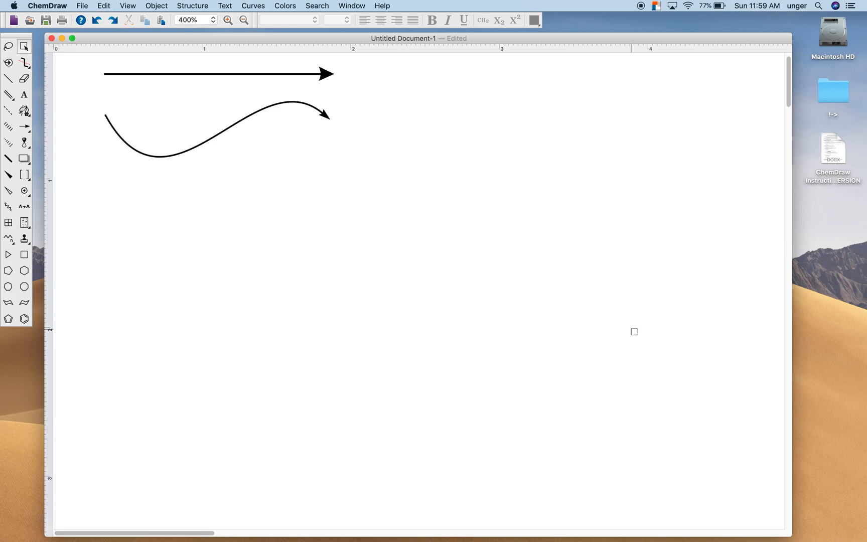
scroll(401, 266, up, 2)
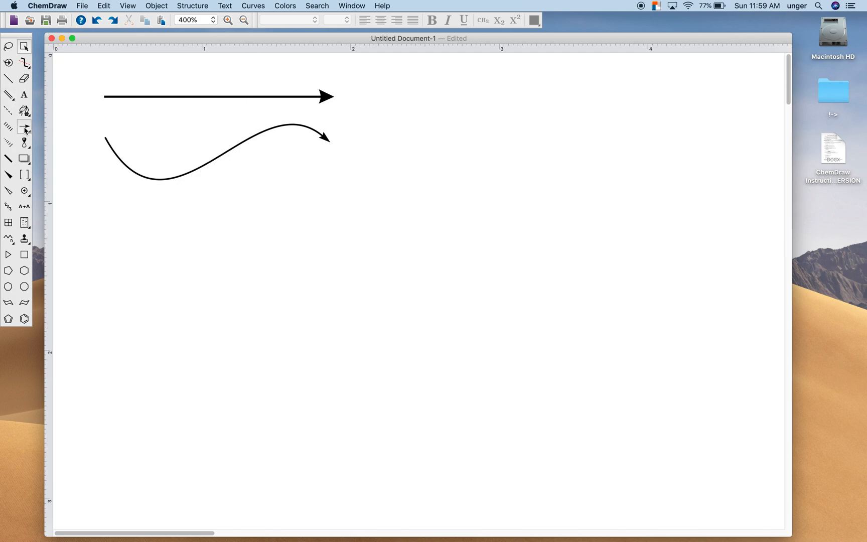
Copy the straight arrow into the empty area below and to the right, and shorten the copy to about 0.7 in
click(211, 98)
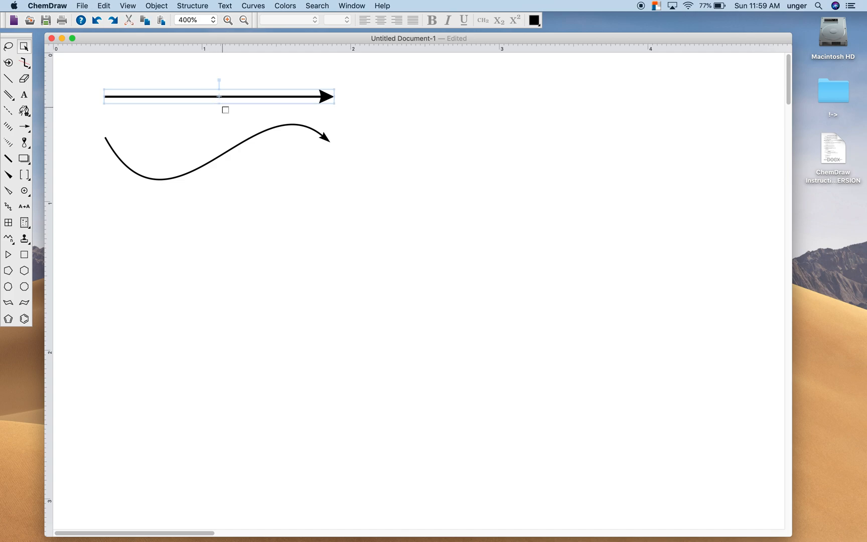
drag(234, 95, 550, 311)
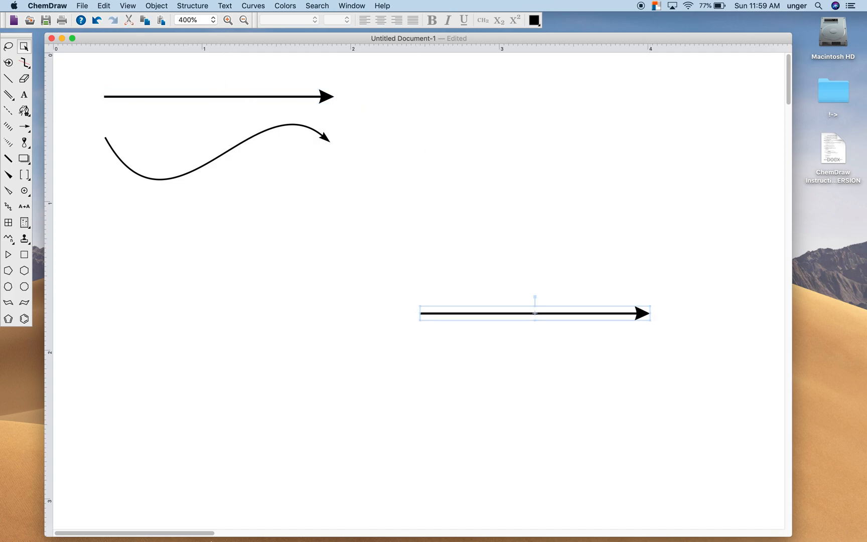
click(456, 402)
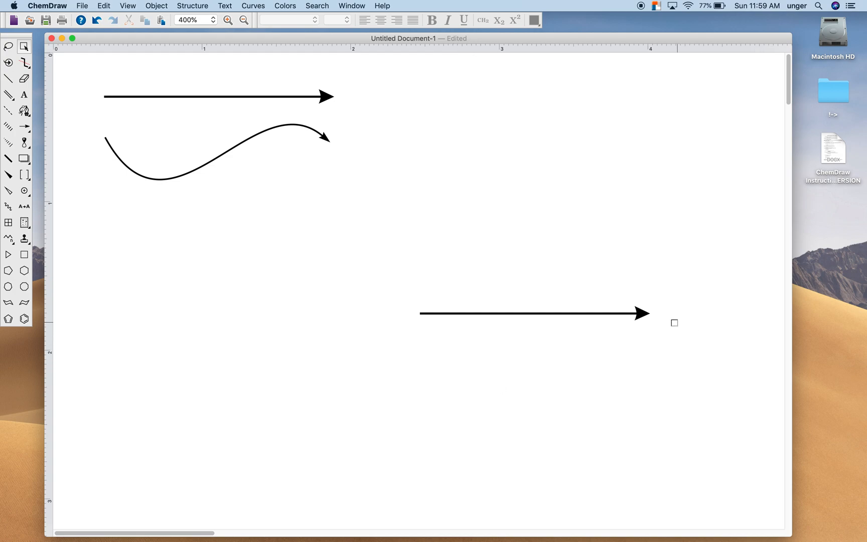
drag(650, 313, 523, 311)
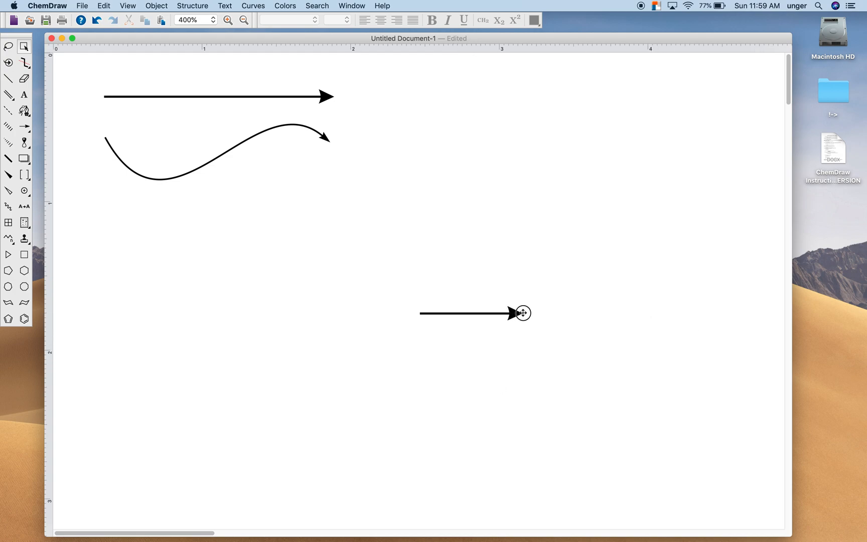
Lengthen the straight arrow copy to about 2.3 in and greatly enlarge its arrowhead
drag(420, 313, 187, 284)
drag(510, 319, 474, 346)
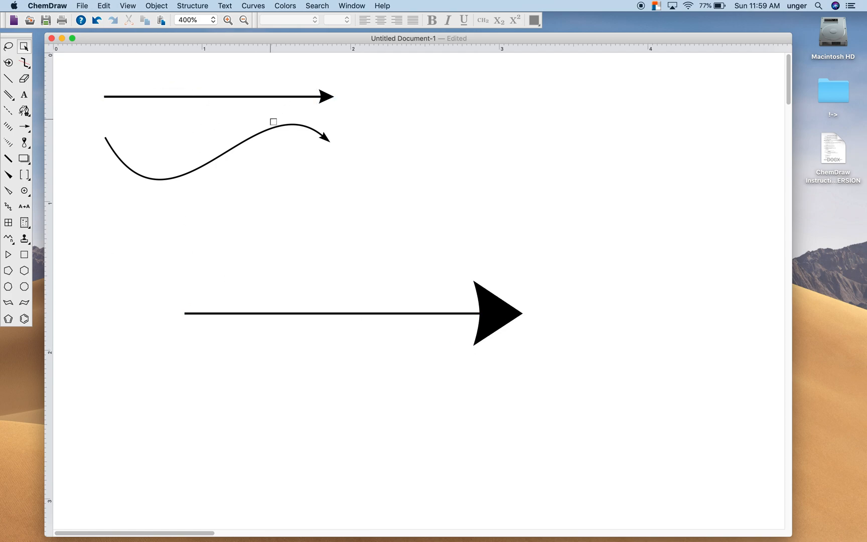
Delete the enlarged copy of the straight arrow below the curved arrow
drag(166, 257, 613, 390)
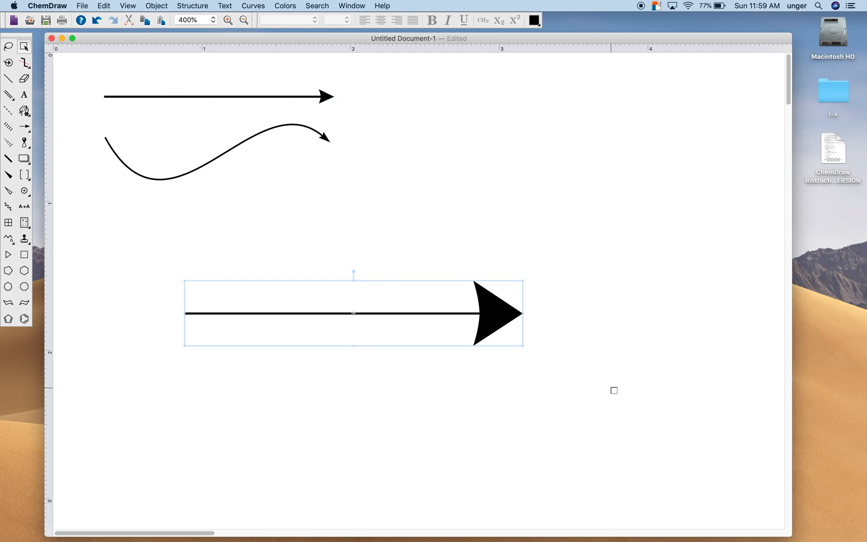
key(Delete)
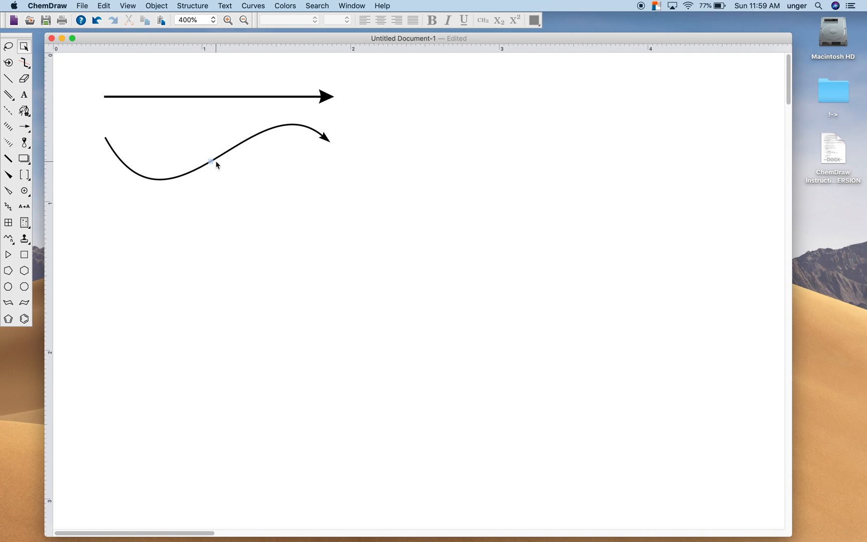
Copy the curved arrow into the empty area below and to the right, and select the copy
click(234, 150)
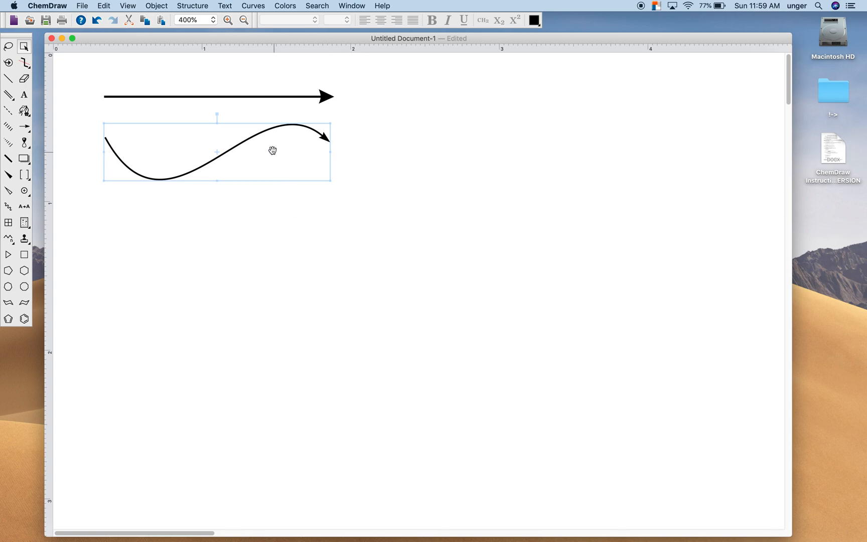
drag(274, 150, 656, 406)
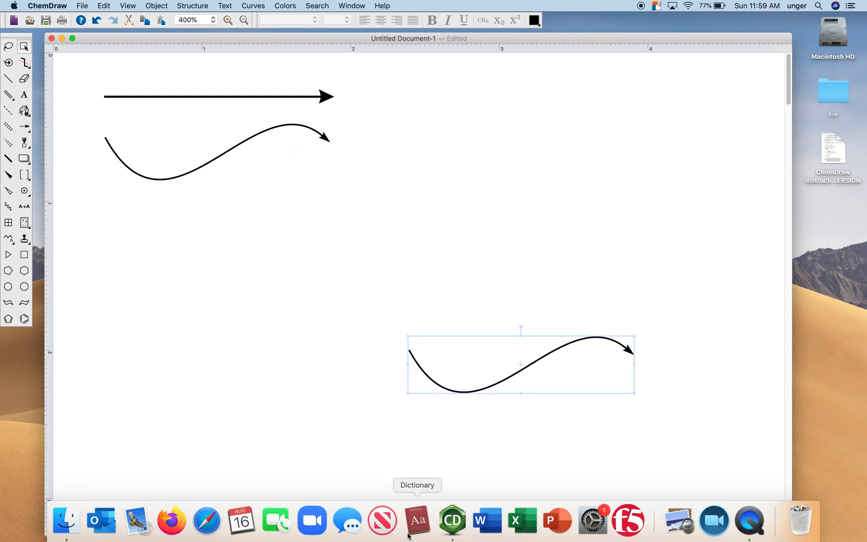
click(26, 113)
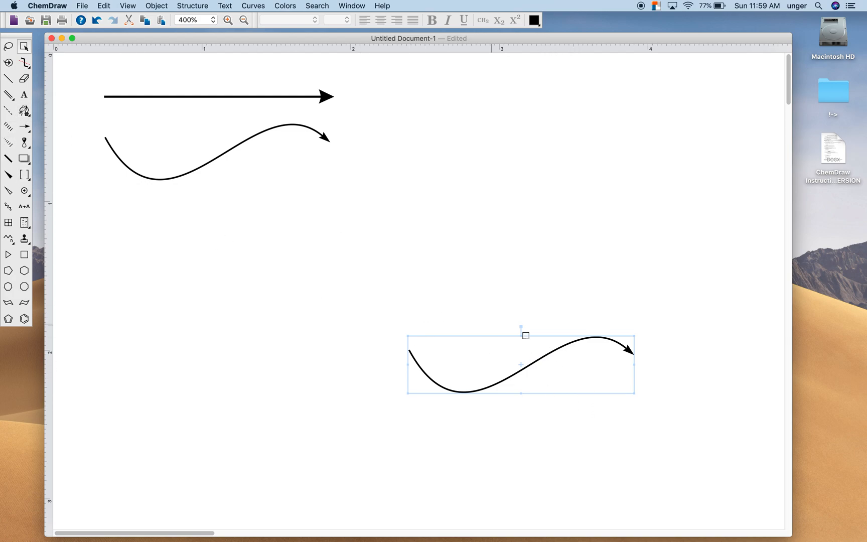
click(603, 328)
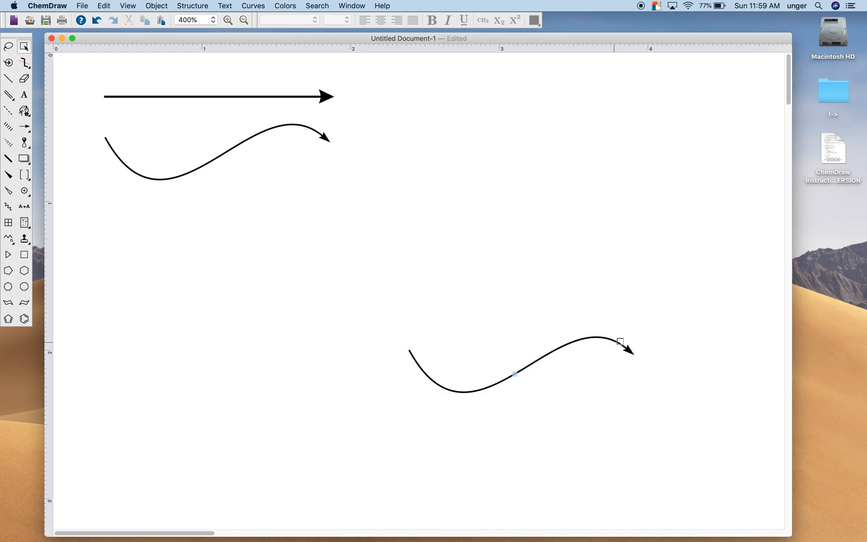
click(550, 354)
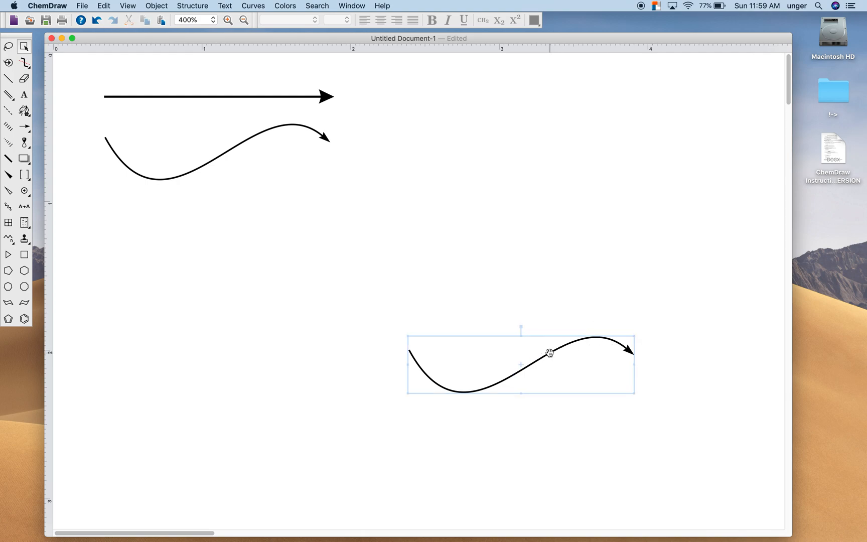
Reshape the curved arrow copy with the Pen tool into a short hook about 0.6 in wide
click(27, 111)
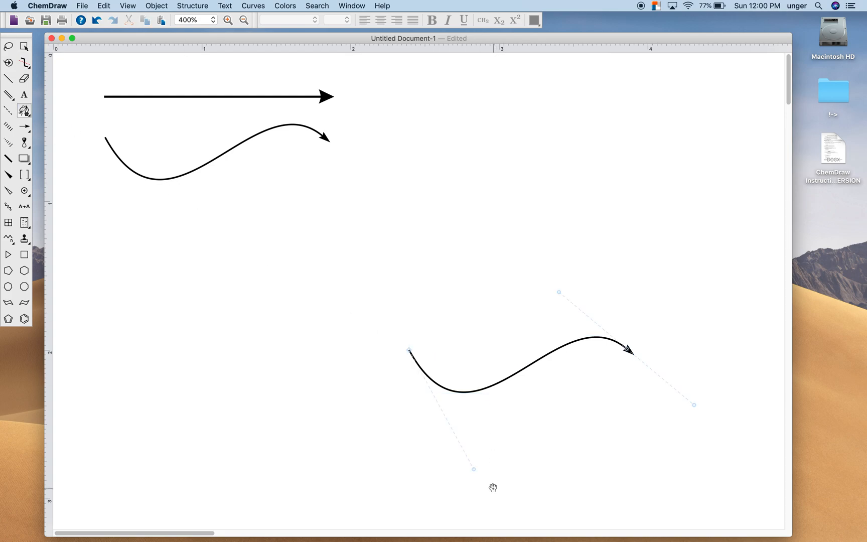
drag(559, 292, 564, 328)
drag(411, 352, 552, 358)
drag(618, 478, 524, 330)
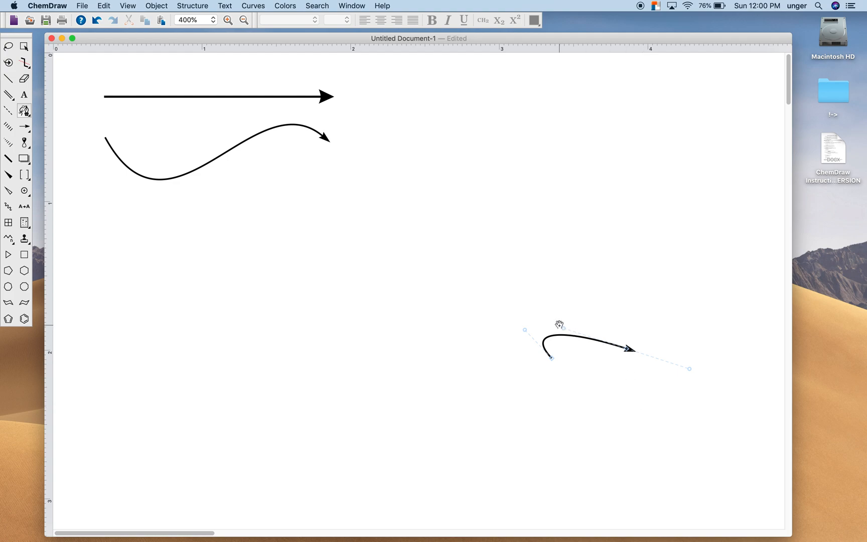
Delete the reshaped hook arrow, keeping the original straight and curved arrows
click(24, 48)
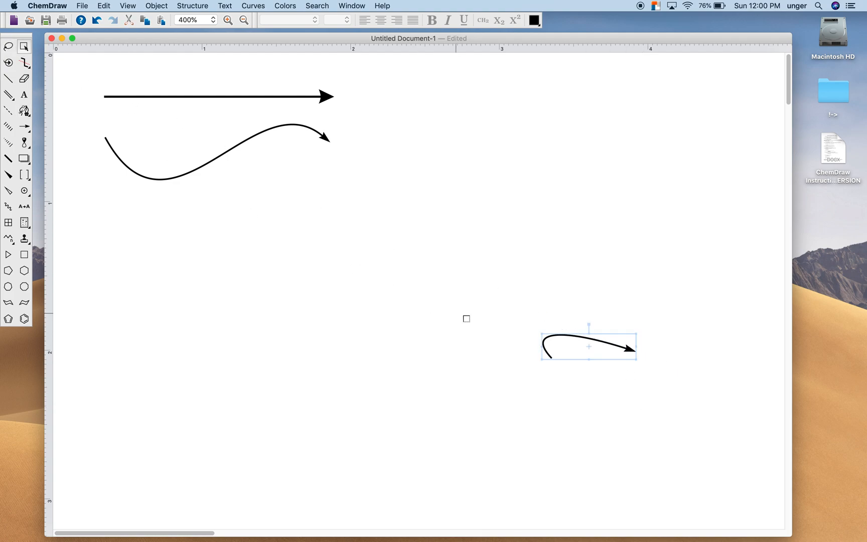
key(Delete)
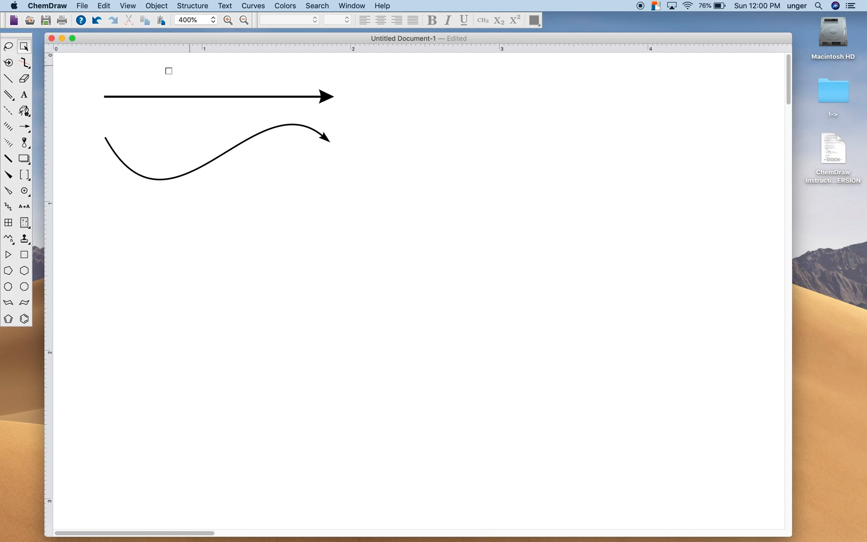
Save the document with its two arrows as stationery named CDPandemic in the Stationery folder
click(244, 20)
click(244, 20)
click(244, 20)
click(244, 20)
click(244, 20)
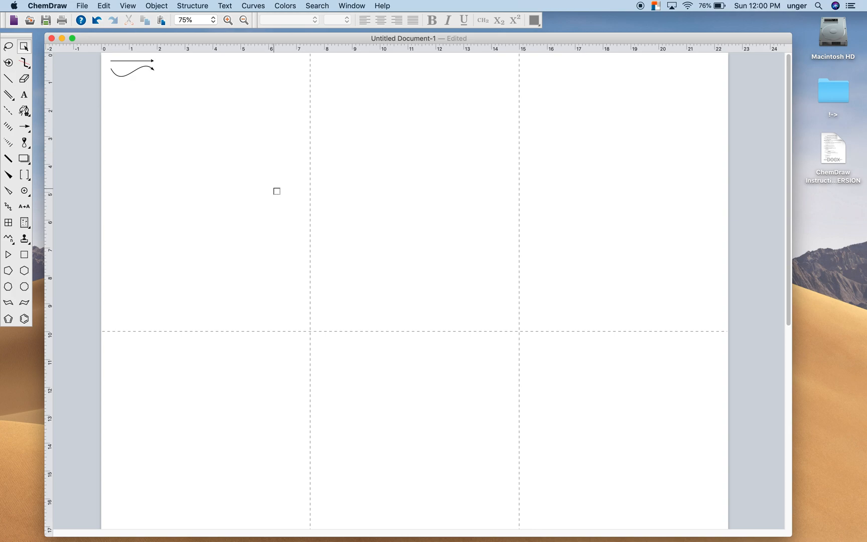
click(83, 6)
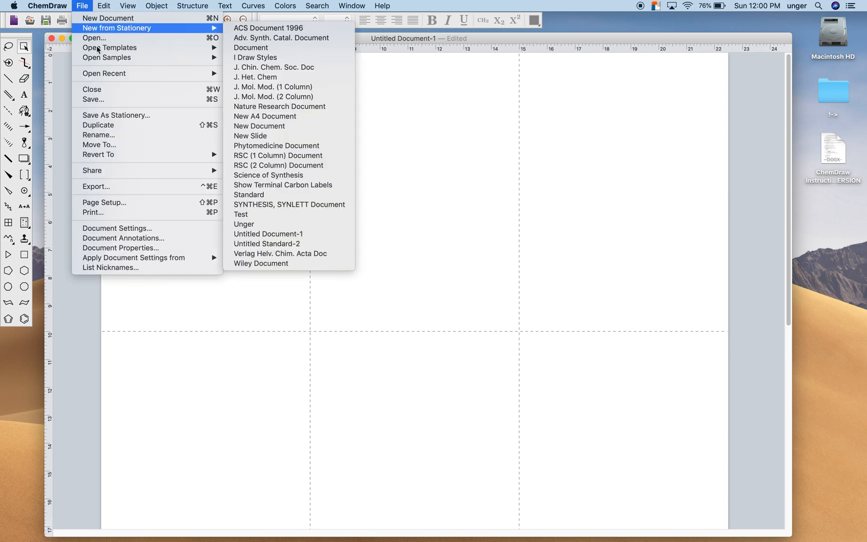
click(116, 115)
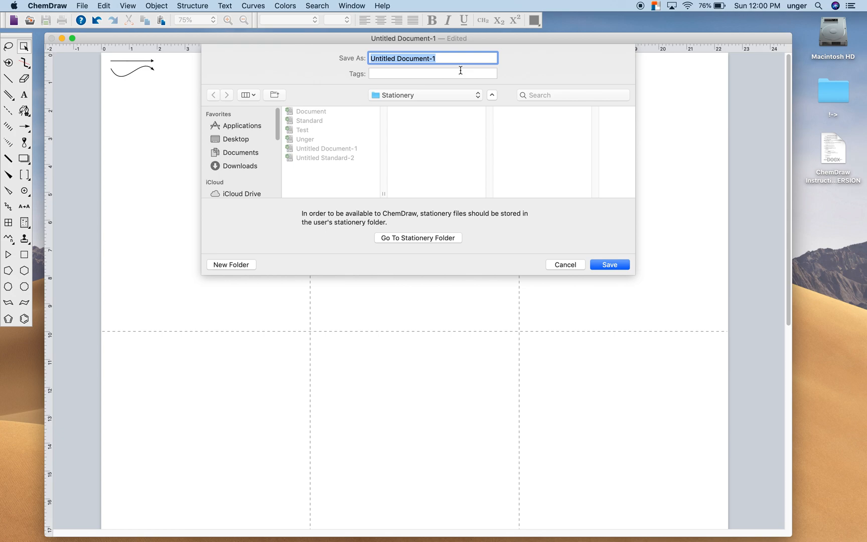
text(CD)
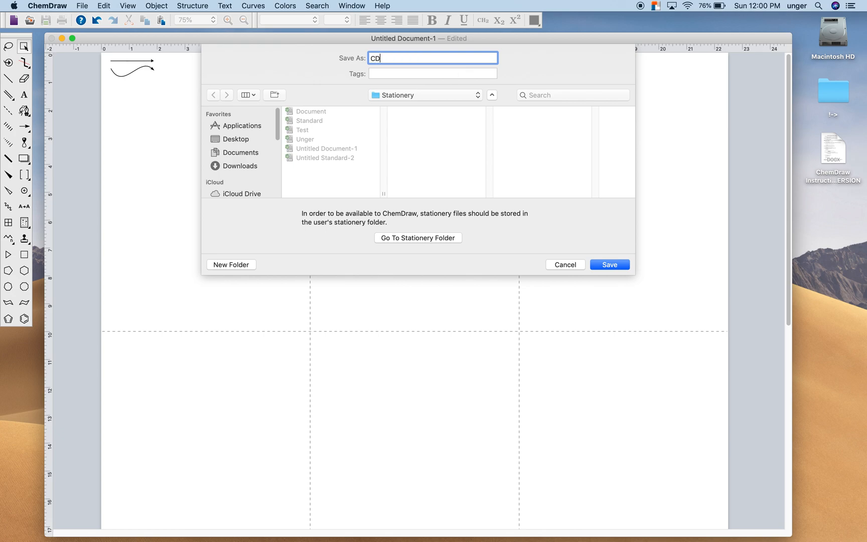
text(Pandemic)
click(613, 266)
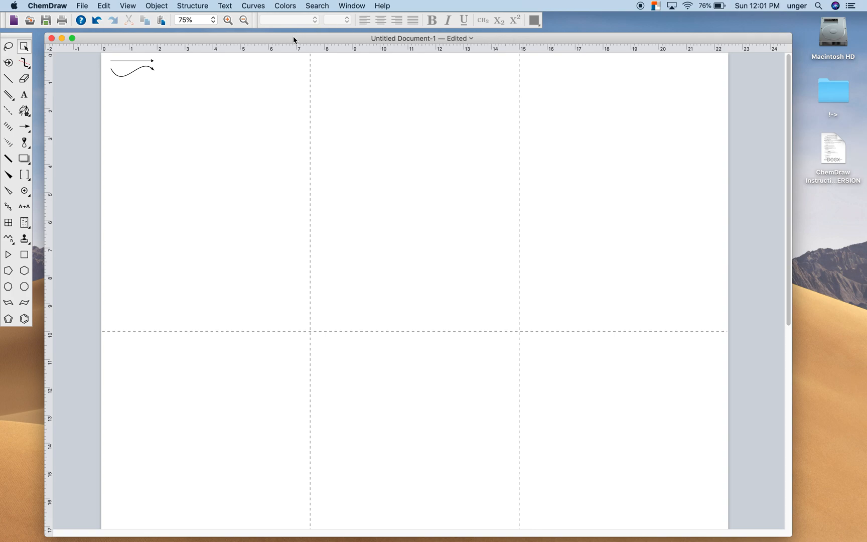
Close the untitled document without saving it
click(52, 39)
click(317, 261)
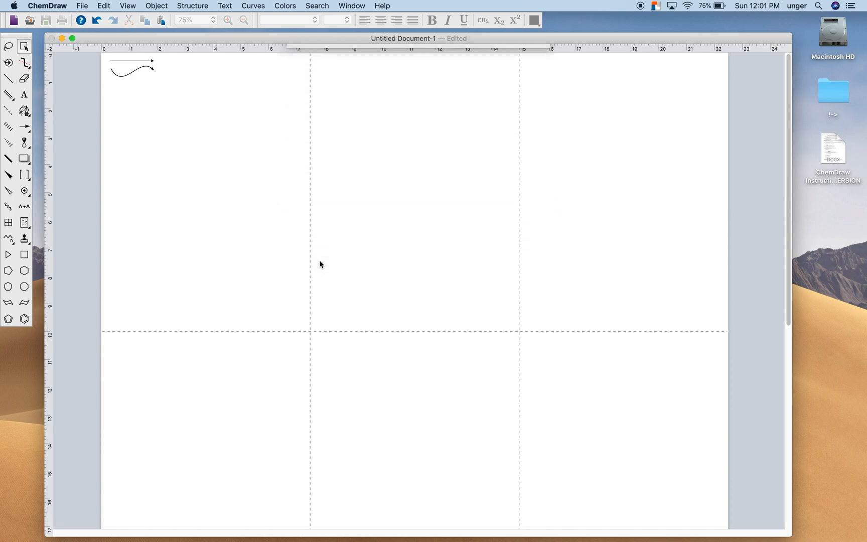
Create a new document from the CDPandemic stationery
click(128, 5)
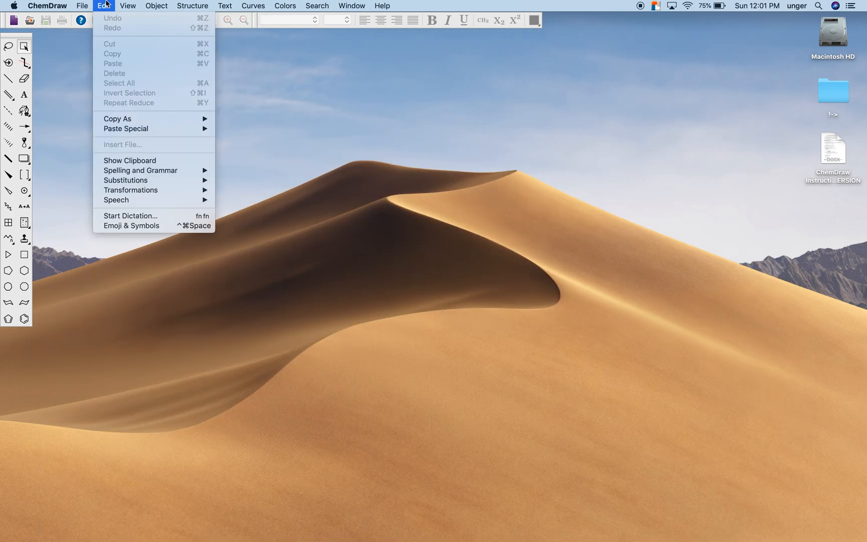
mouse_move(80, 6)
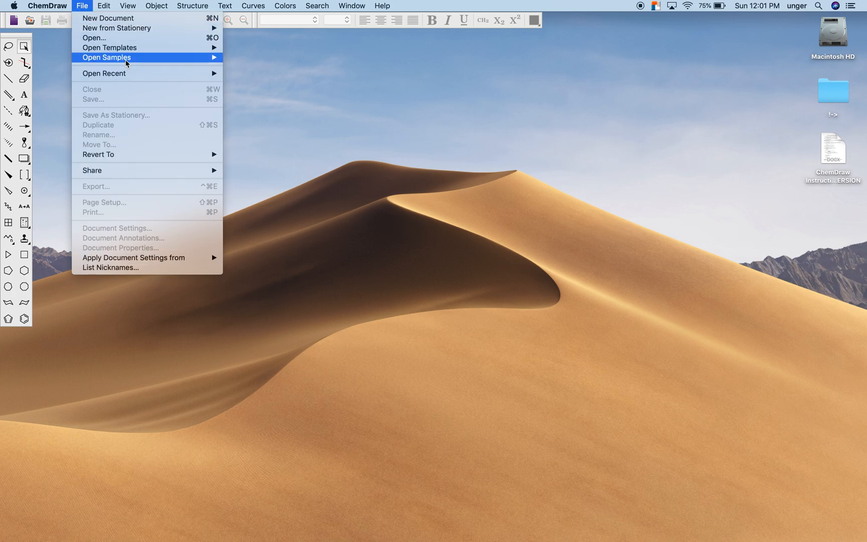
mouse_move(150, 28)
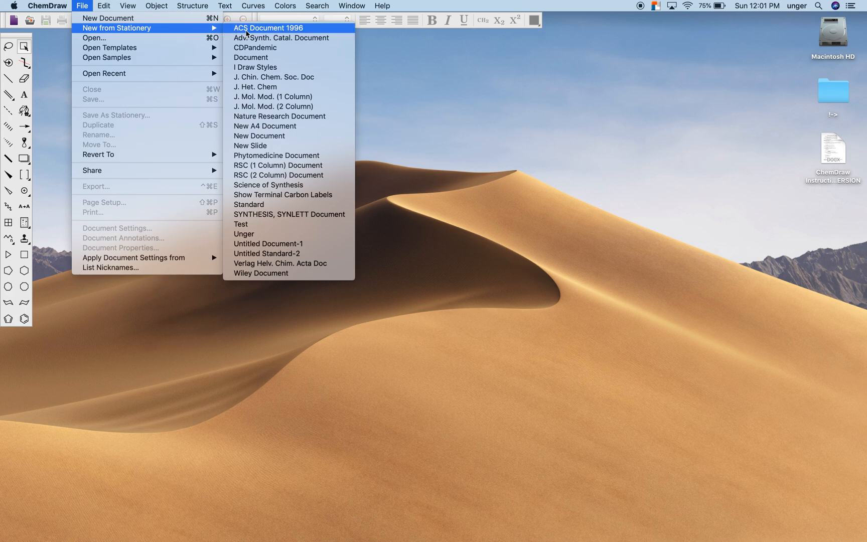
click(270, 48)
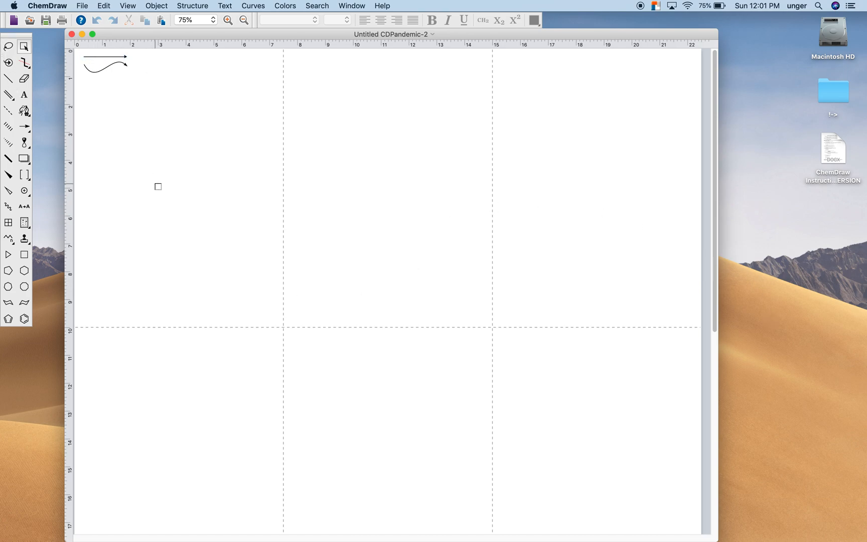
Quit ChemDraw and relaunch it so that it starts with the CDPandemic stationery
key(super+q)
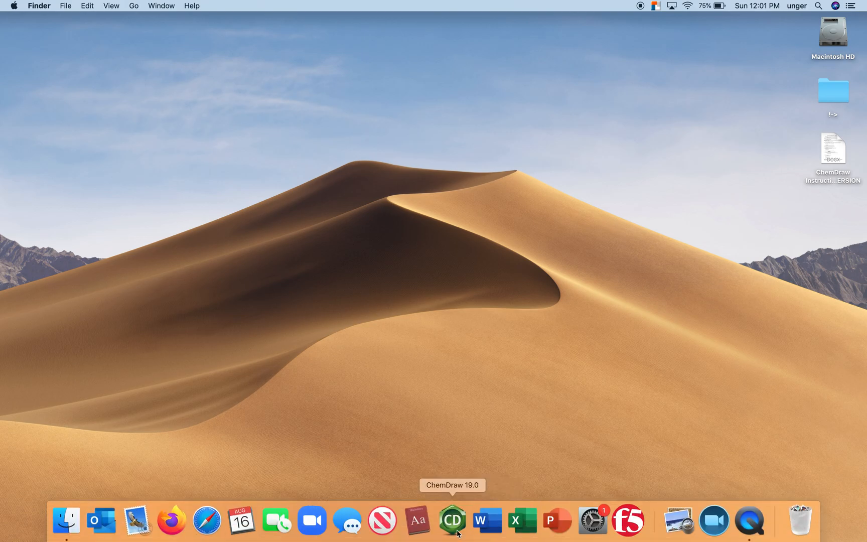
click(451, 522)
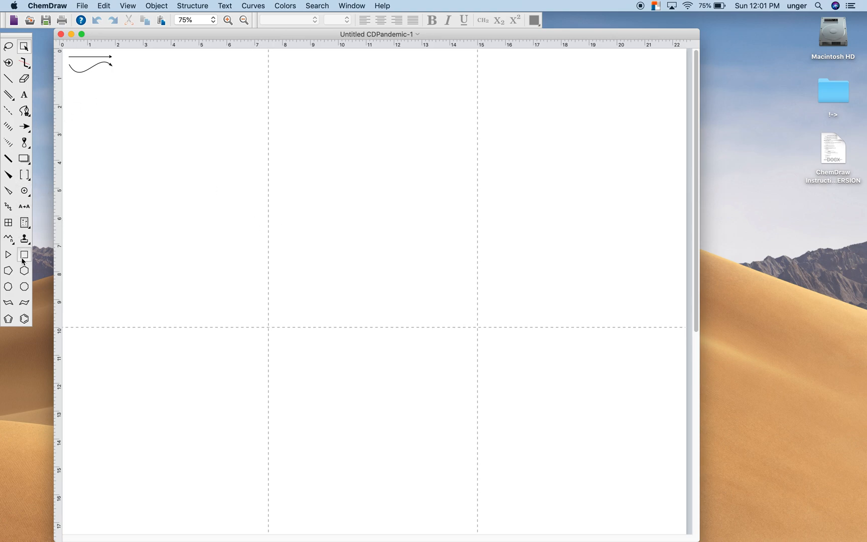
Draw a benzene ring on the first page and attach a single bond to its upper-right carbon
click(24, 318)
click(196, 176)
click(9, 79)
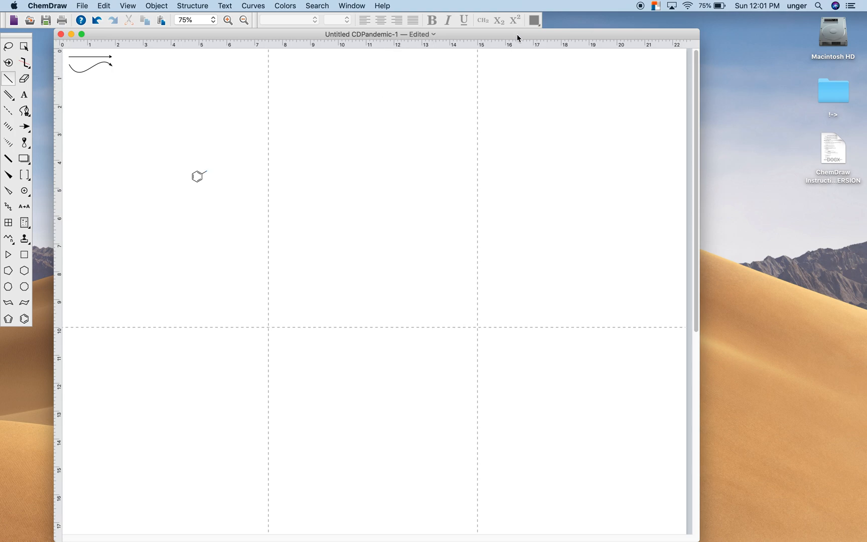
Delete the substituted benzene ring, keeping the two stationery arrows
click(24, 46)
click(199, 175)
key(Delete)
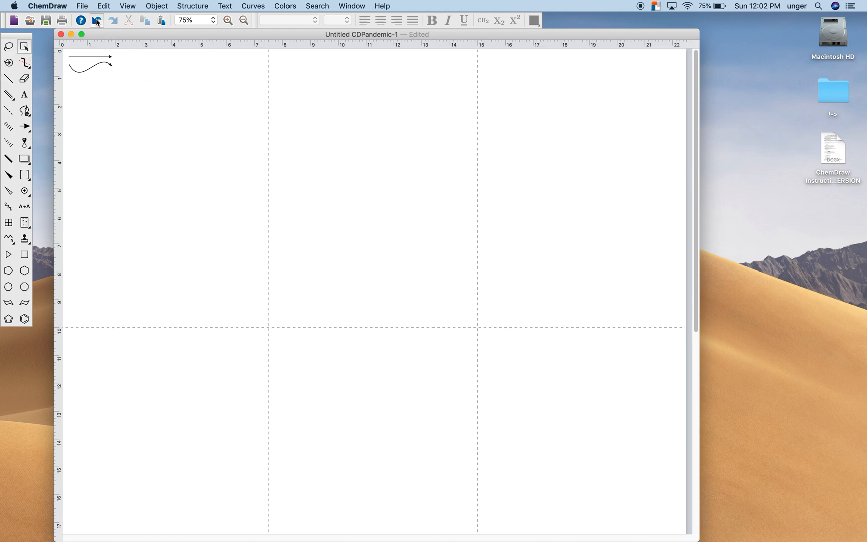
click(84, 5)
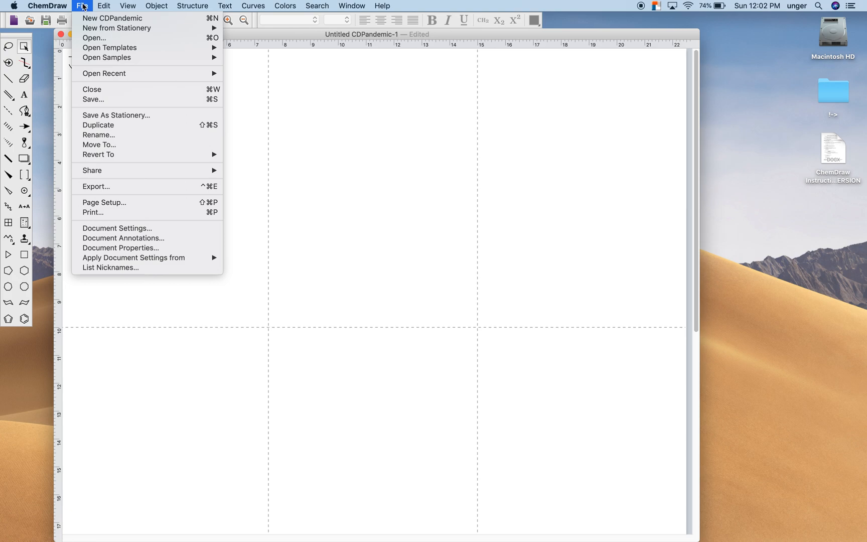
click(143, 100)
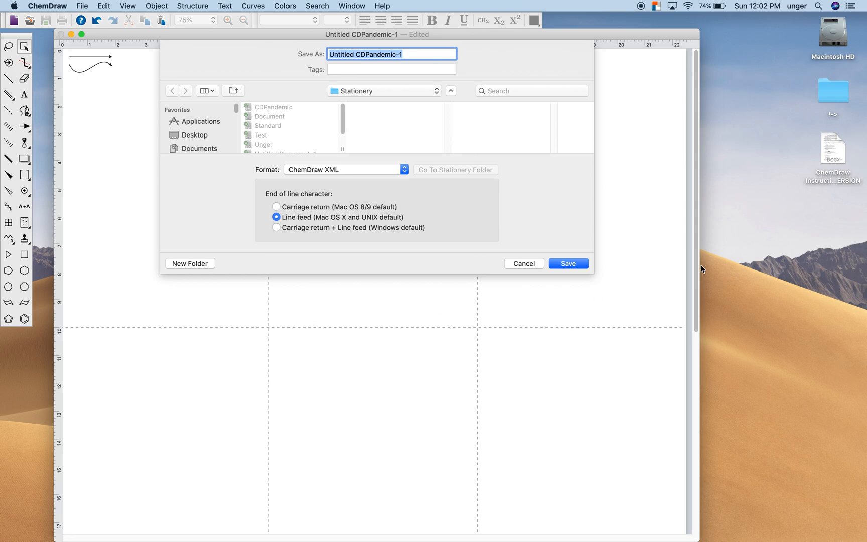
click(524, 264)
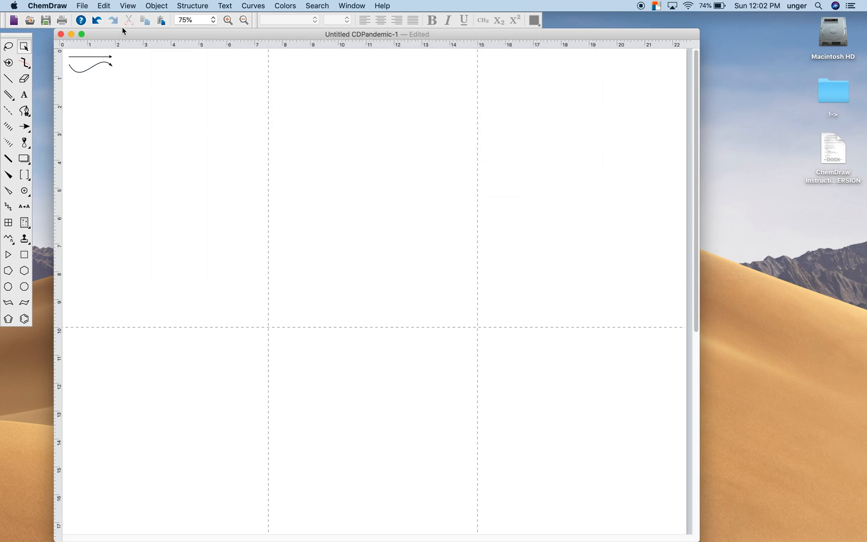
Open the ChemDraw Instructions MAC VERSION document in Word and review its Shortcuts section at the end
click(837, 148)
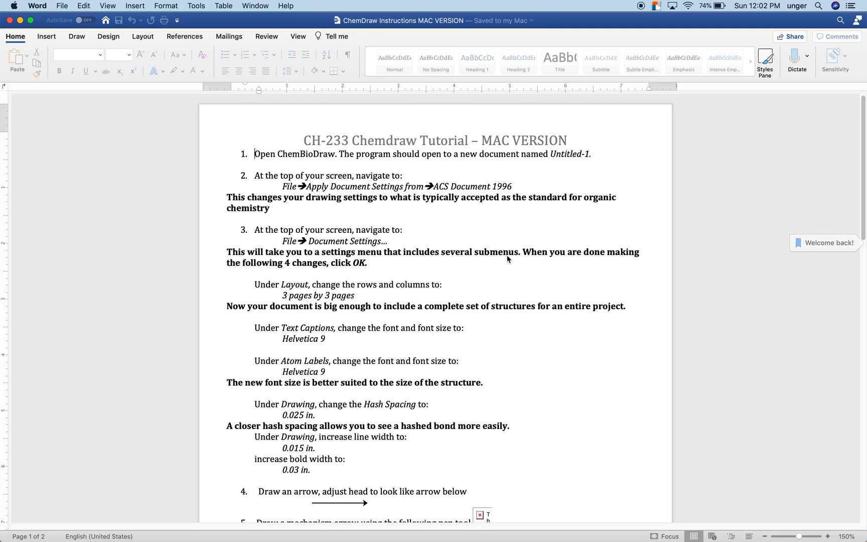
scroll(507, 257, down, 10)
scroll(507, 256, down, 15)
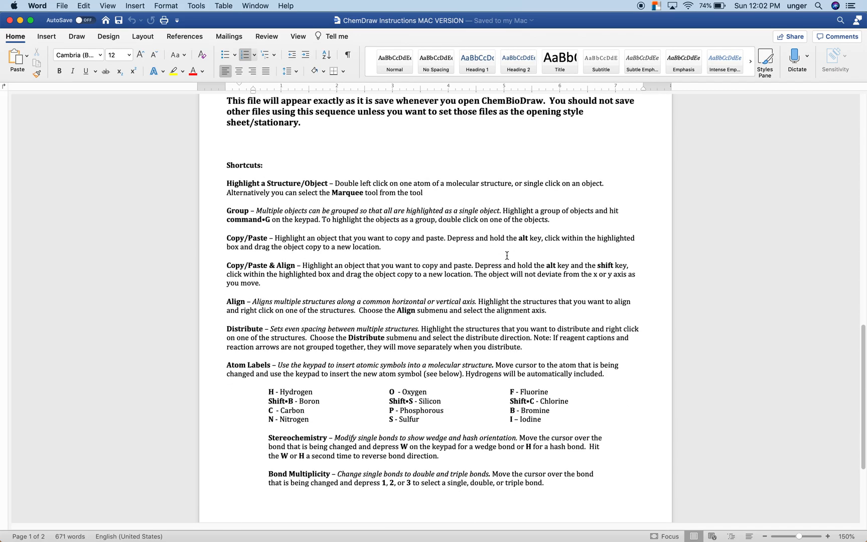
scroll(507, 256, down, 1)
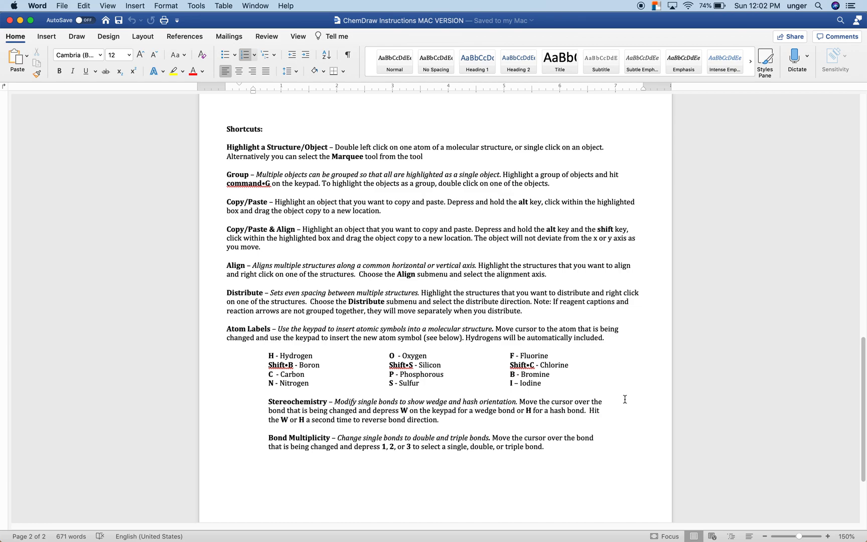
Switch back to ChemDraw and place a benzene ring in the empty area of the first page
mouse_move(261, 537)
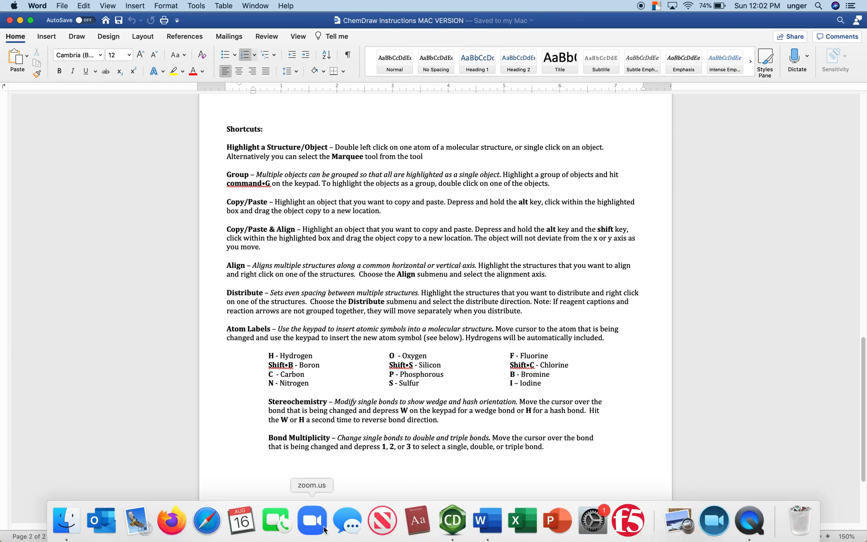
click(451, 522)
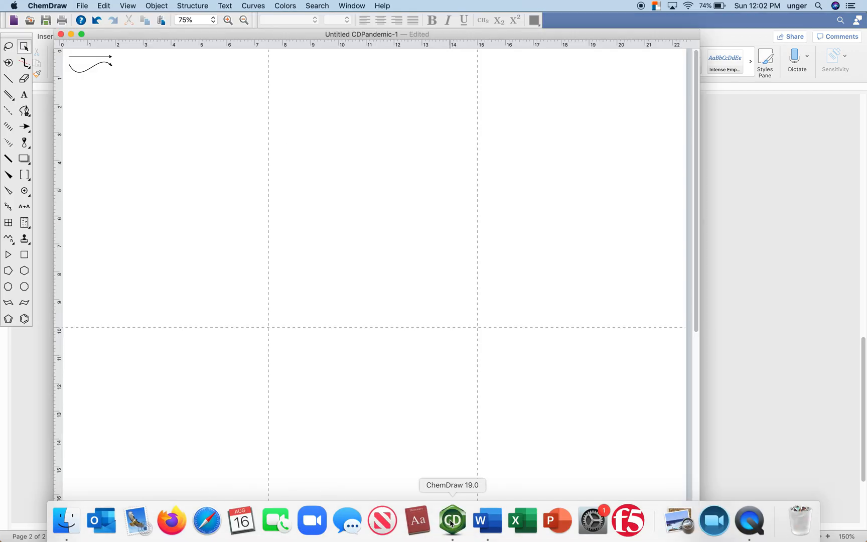
click(25, 320)
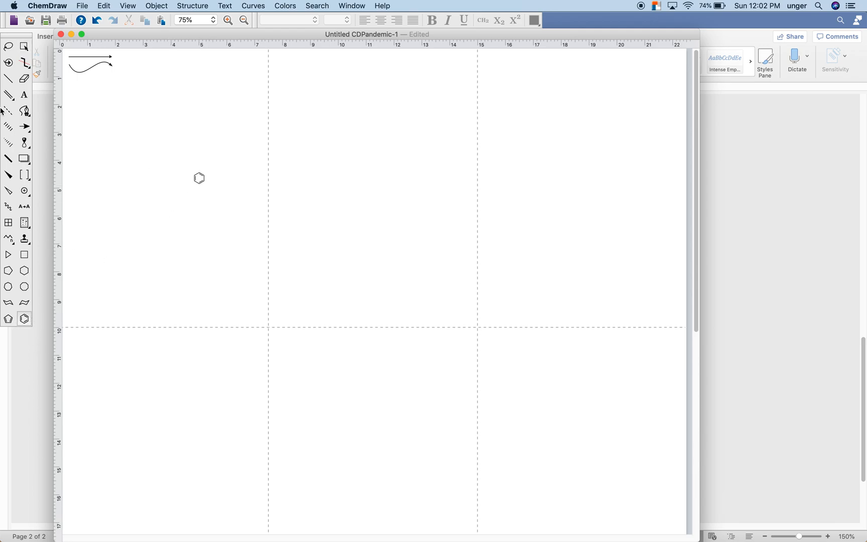
Select the benzene ring and move it up closer to the two stationery arrows
click(7, 75)
click(230, 20)
click(230, 20)
scroll(314, 199, up, 5)
scroll(314, 199, left, 6)
click(30, 47)
drag(343, 309, 188, 221)
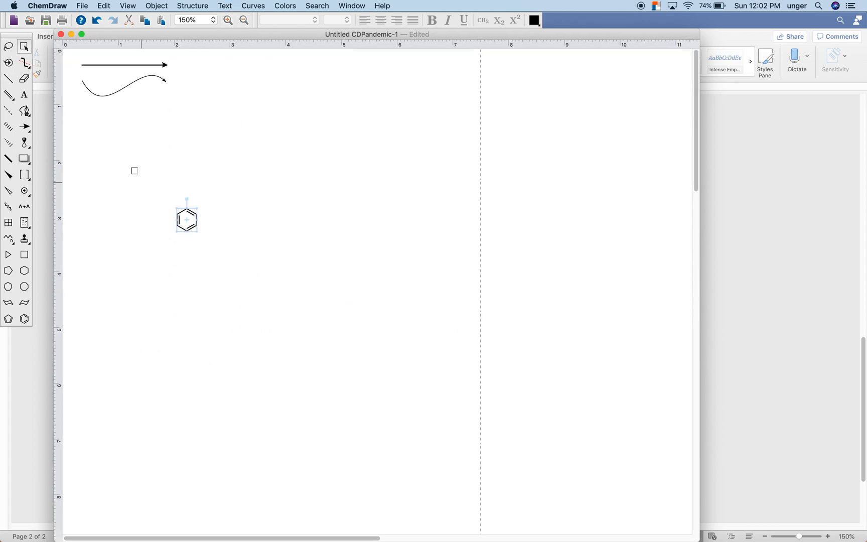
Attach a single bond to the ring's upper-right carbon and add two single-bond branches at that bond's end
click(229, 20)
click(228, 20)
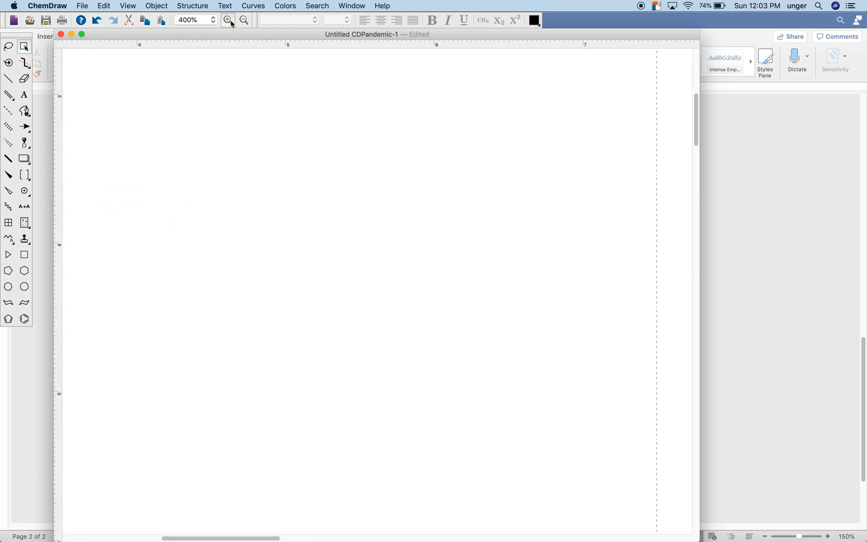
scroll(382, 295, left, 9)
scroll(382, 295, up, 8)
scroll(381, 295, down, 2)
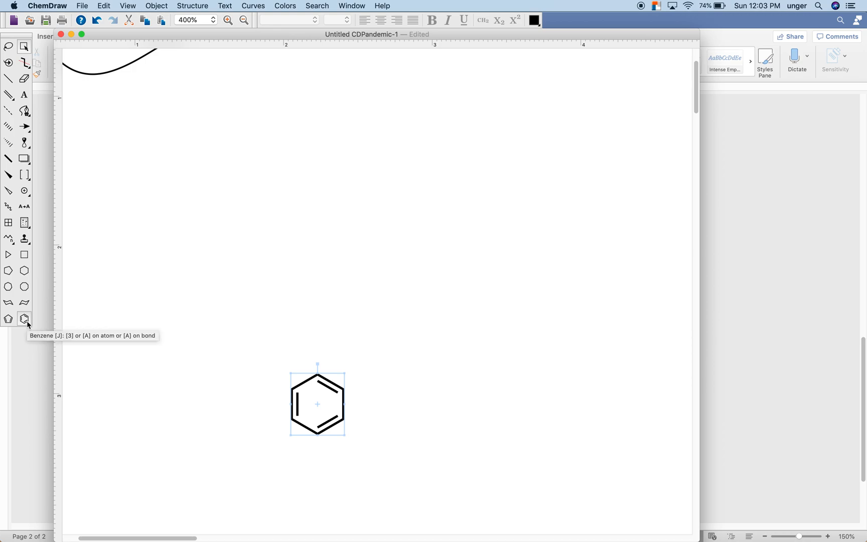
click(8, 80)
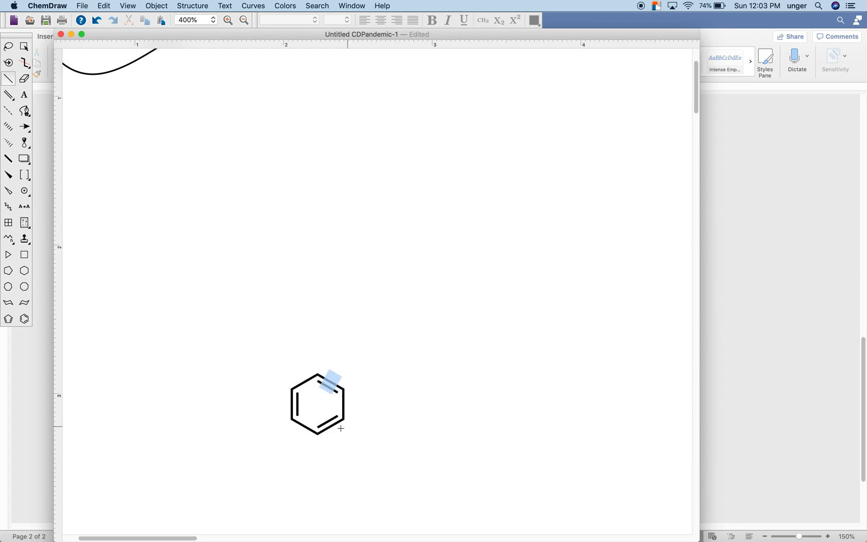
click(344, 391)
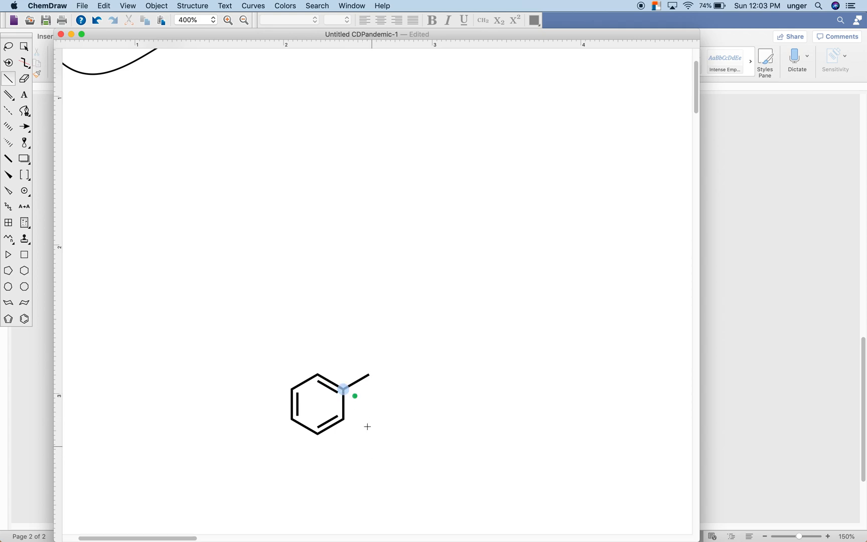
click(367, 375)
click(369, 375)
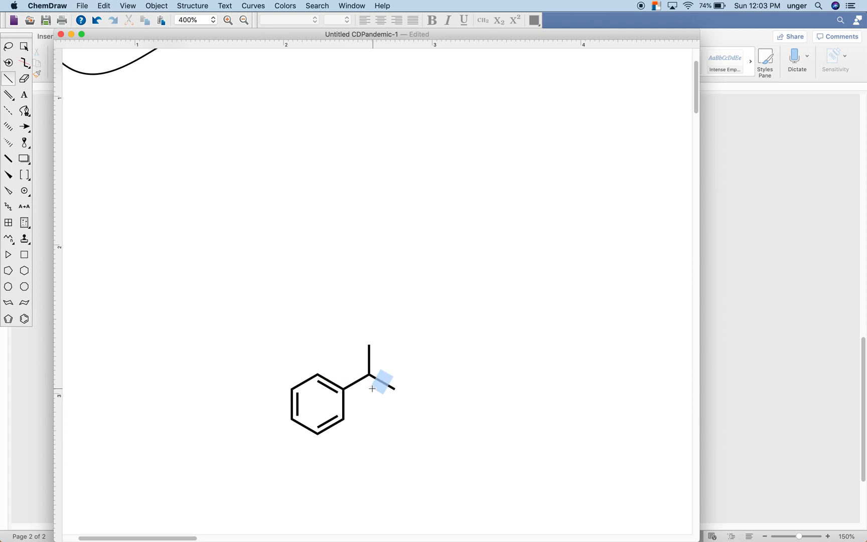
Cycle the vertical branch bond through double, single and triple, and try fusing a four-membered ring onto it
click(370, 360)
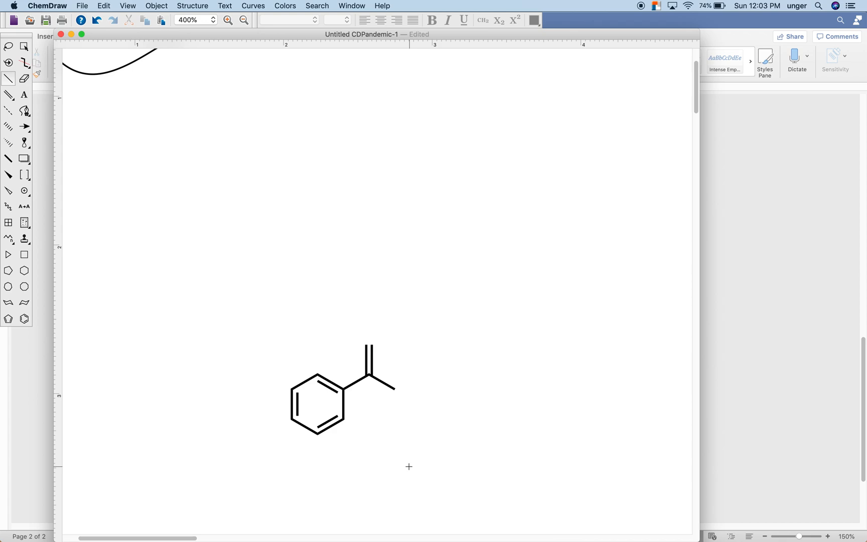
click(369, 358)
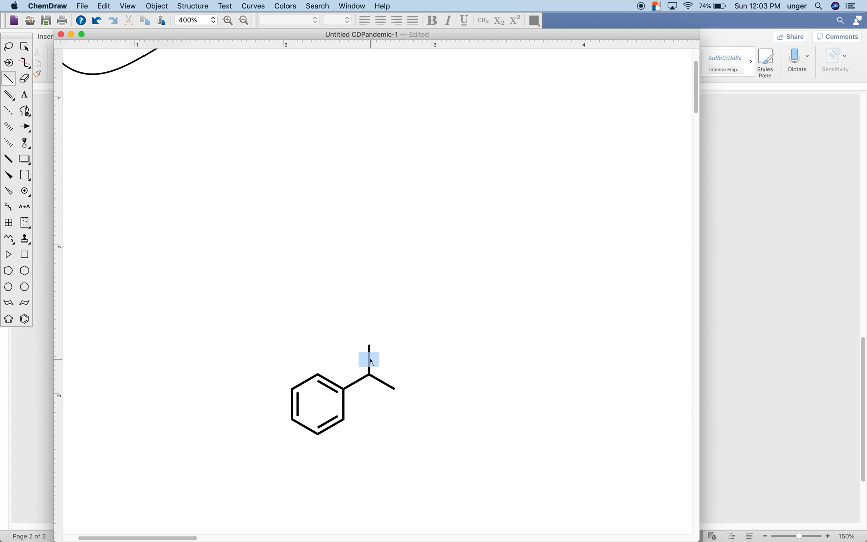
click(372, 362)
click(372, 362)
key(4)
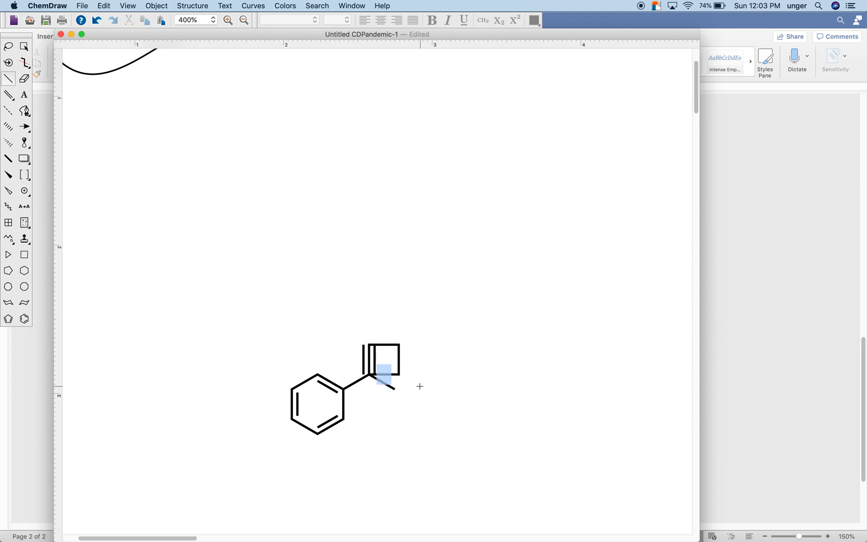
key(super+z)
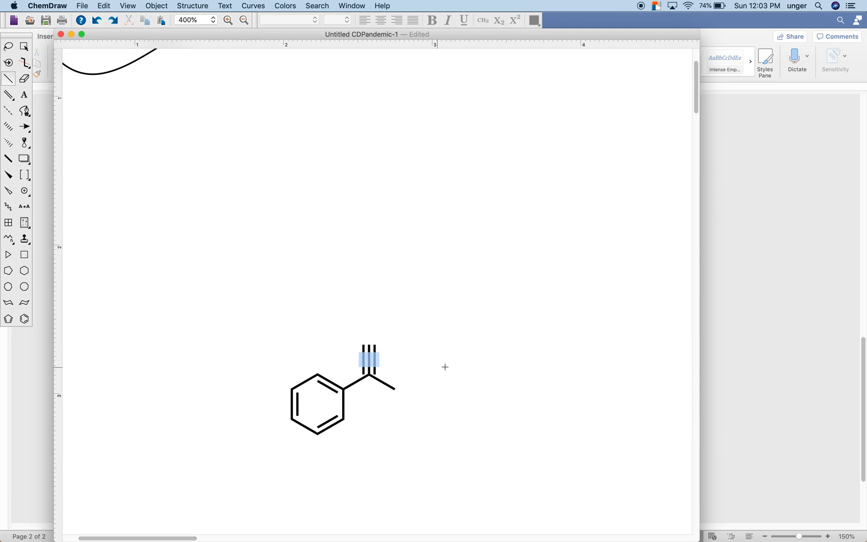
Set the vertical branch bond to double and label its end atom O with the Text tool
key(1)
key(2)
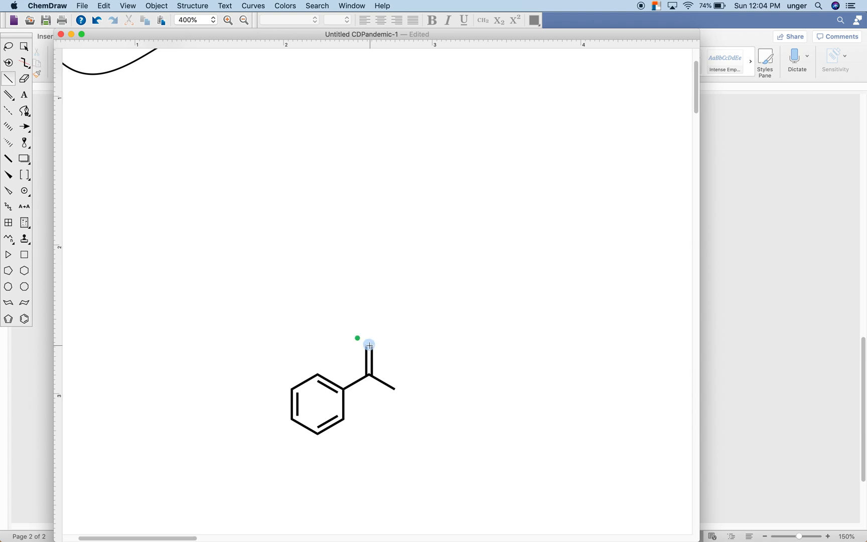
click(24, 96)
click(369, 345)
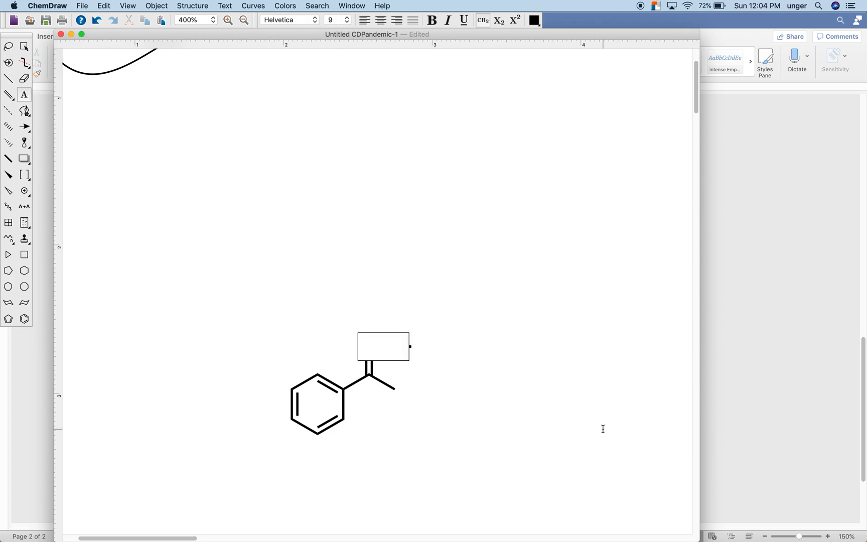
text(O)
key(Return)
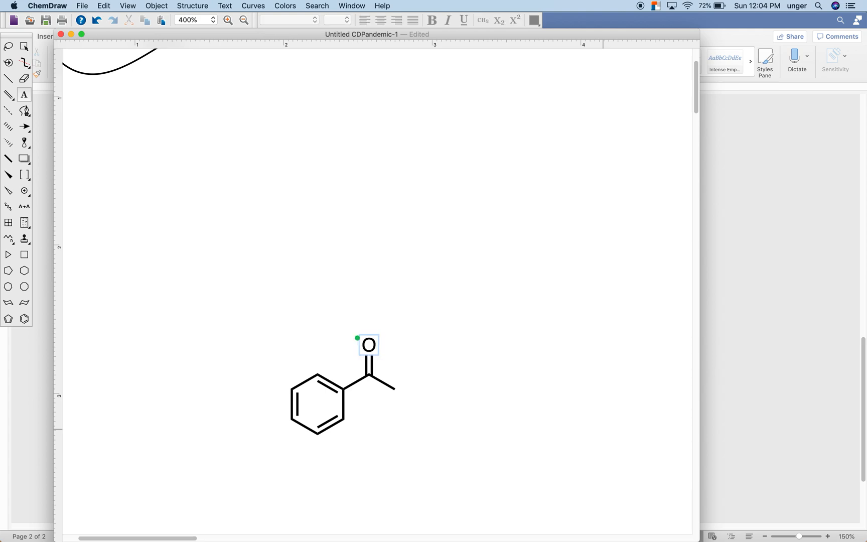
Discard the empty text box and remove the O label from the double bond's end atom
click(460, 240)
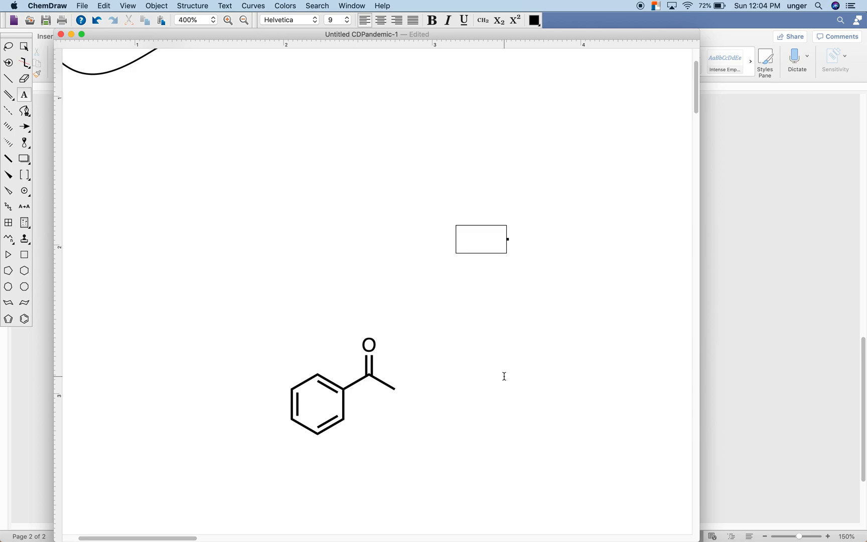
click(24, 46)
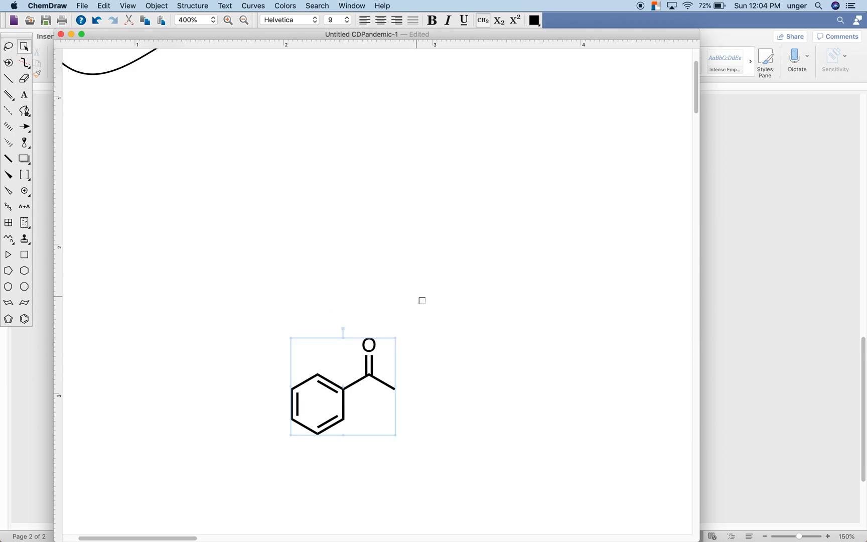
click(422, 301)
key(BackSpace)
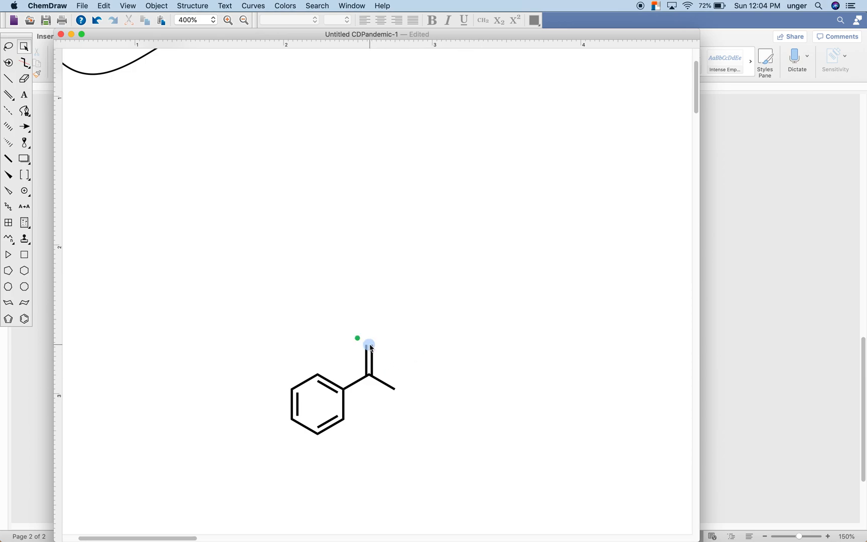
Try O, N and C labels on the double bond's end atom, and label both branch ends O to form benzoic acid
key(o)
key(n)
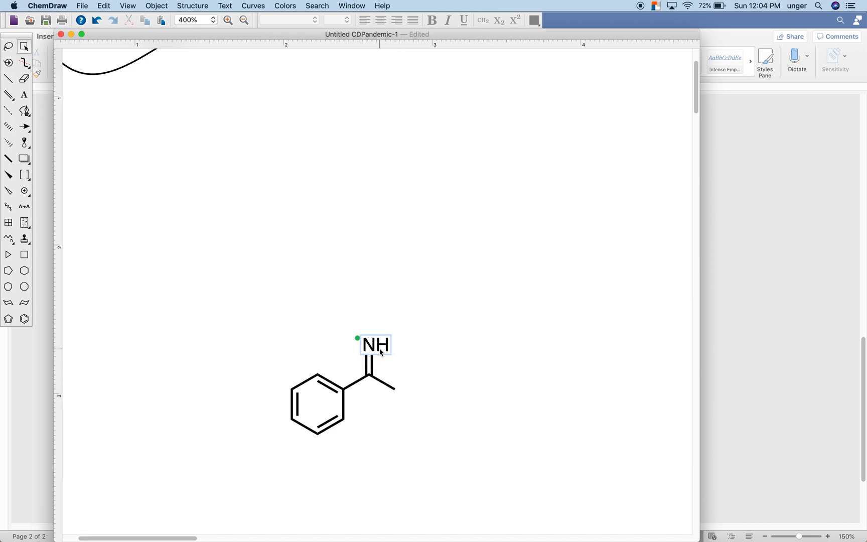
key(c)
key(o)
key(o)
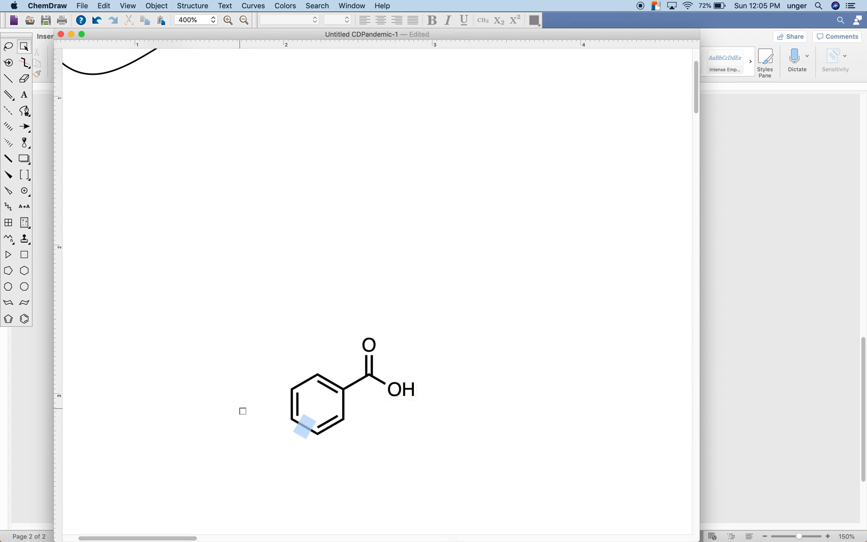
Extend the hydroxyl oxygen with two single bonds to turn the carboxylic acid into an ethyl ester
click(8, 79)
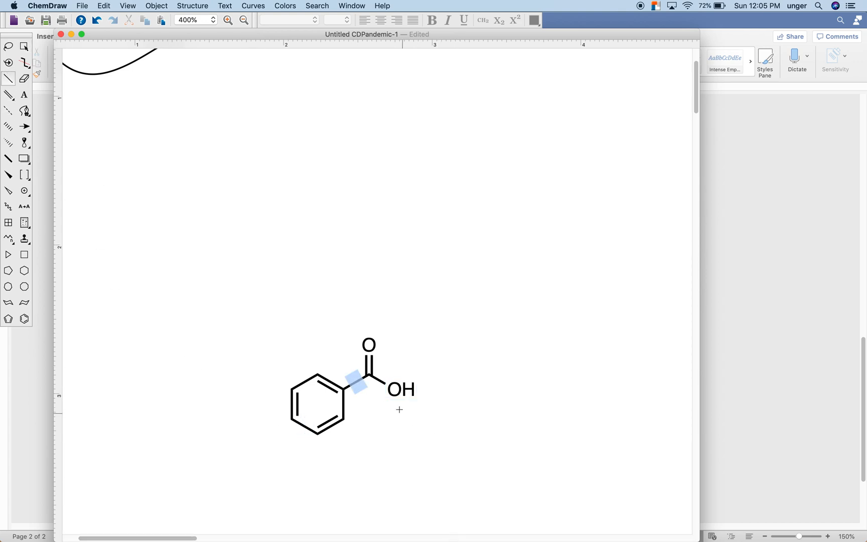
drag(395, 389, 422, 376)
click(421, 375)
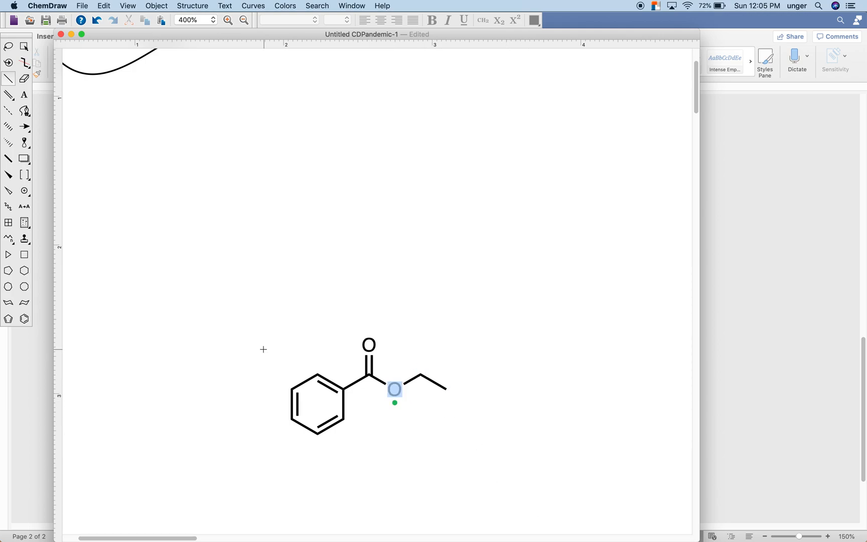
Move the whole ethyl ester up and to the left, and deselect it
click(23, 46)
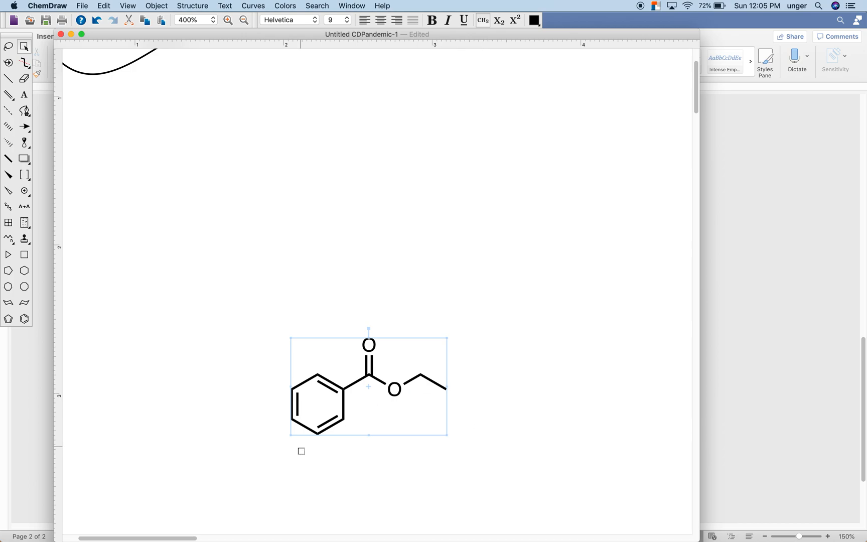
drag(392, 409, 296, 341)
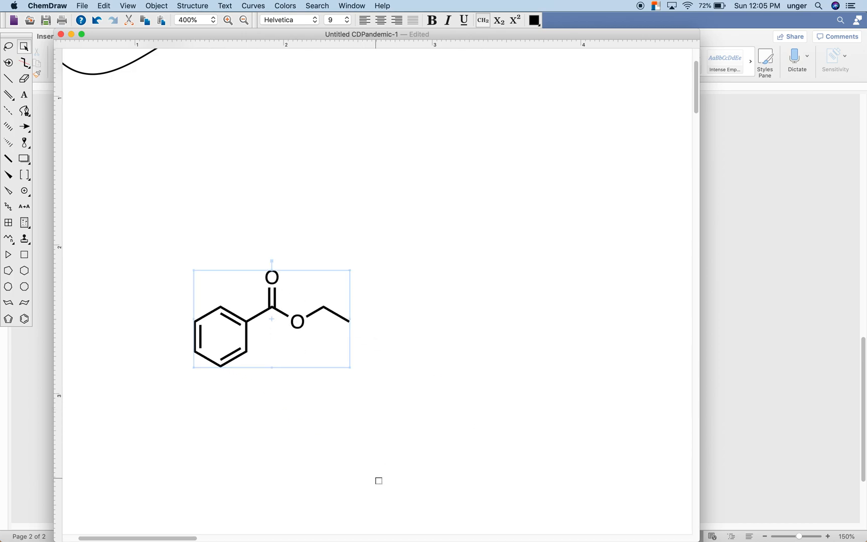
click(356, 333)
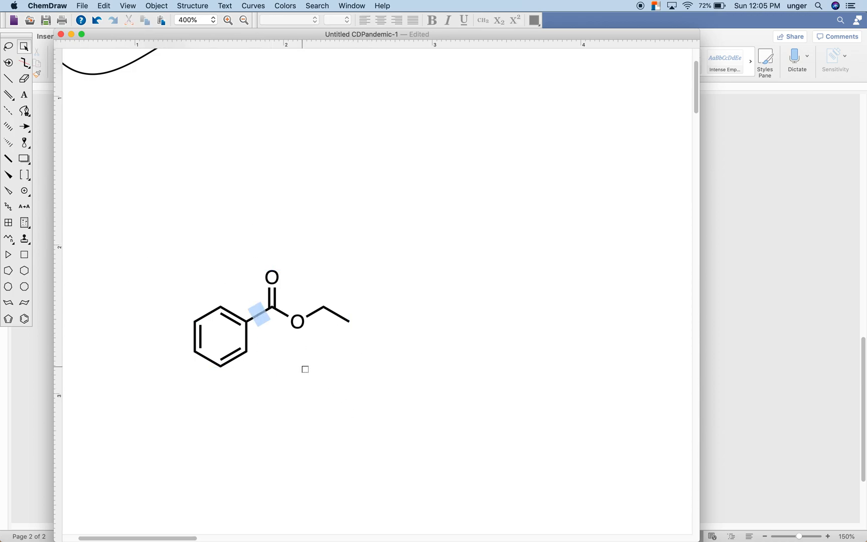
Duplicate the ester without its ethyl group to the right and label the copy's single-bonded oxygen OH
drag(157, 243, 317, 384)
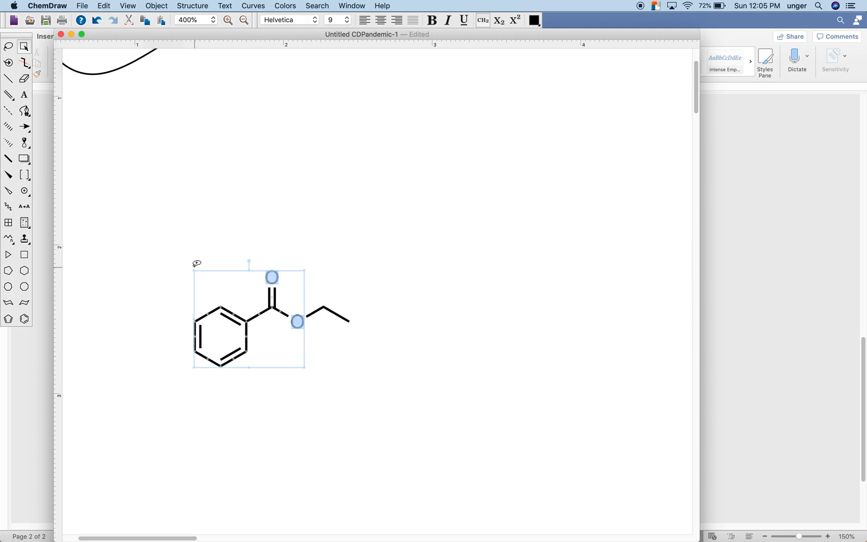
drag(248, 291, 560, 331)
click(567, 433)
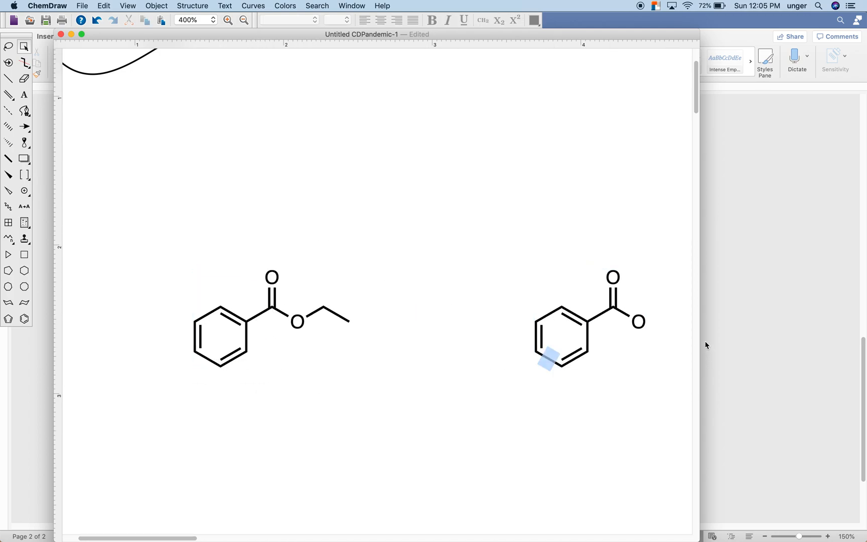
key(o)
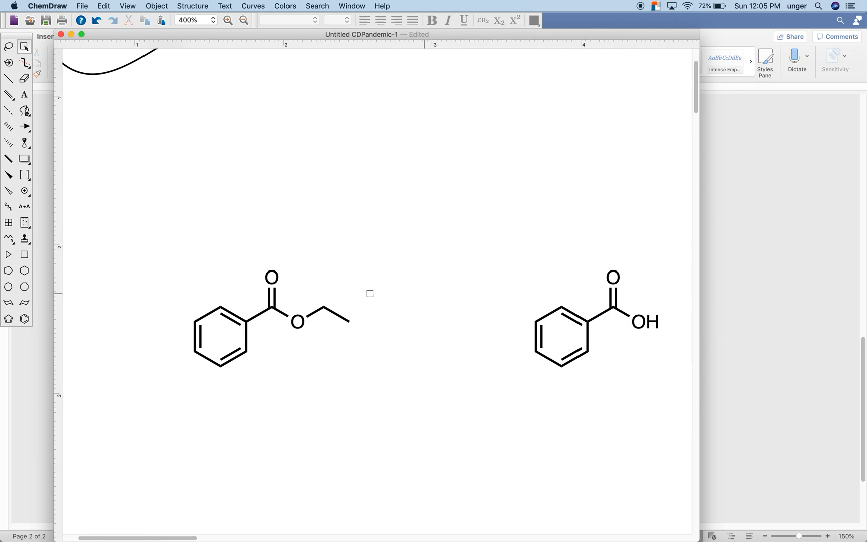
Draw another benzoic acid from scratch above the existing structures, with a benzene ring, a C=O double bond and an OH
click(28, 317)
click(445, 136)
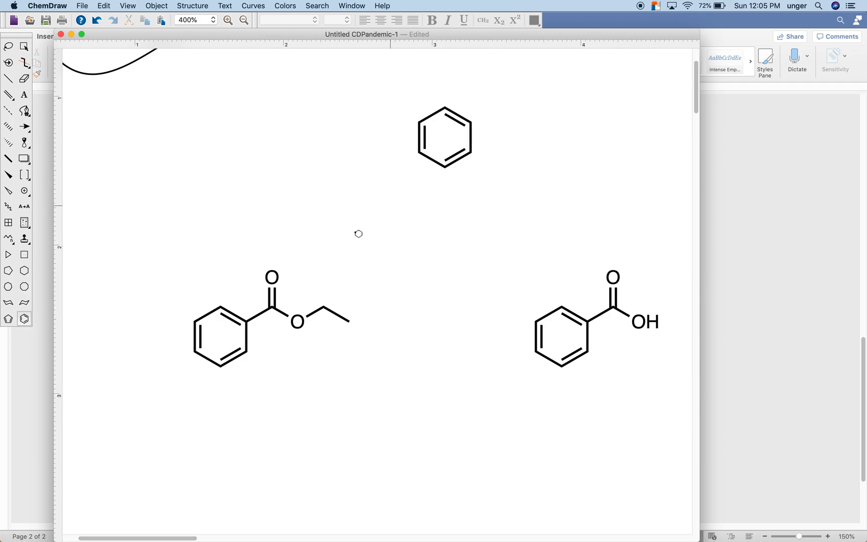
click(11, 83)
click(471, 121)
click(496, 108)
click(496, 106)
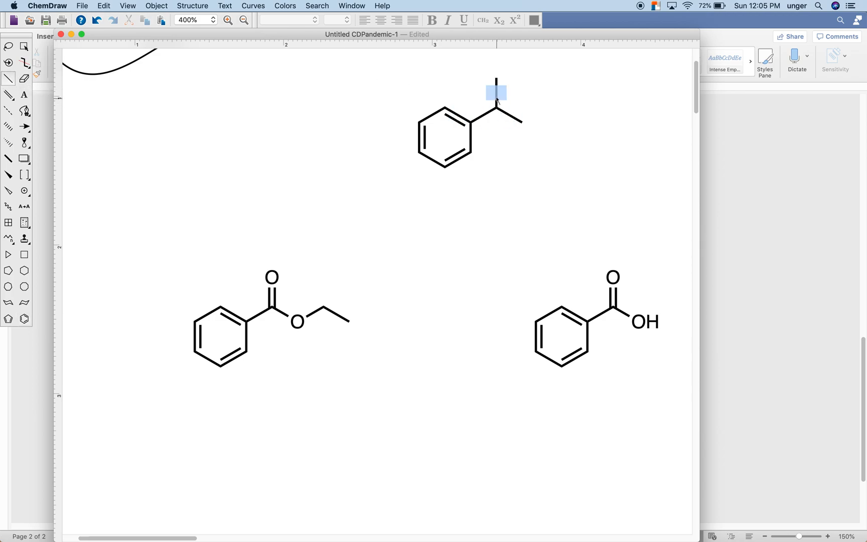
click(497, 99)
key(o)
key(o)
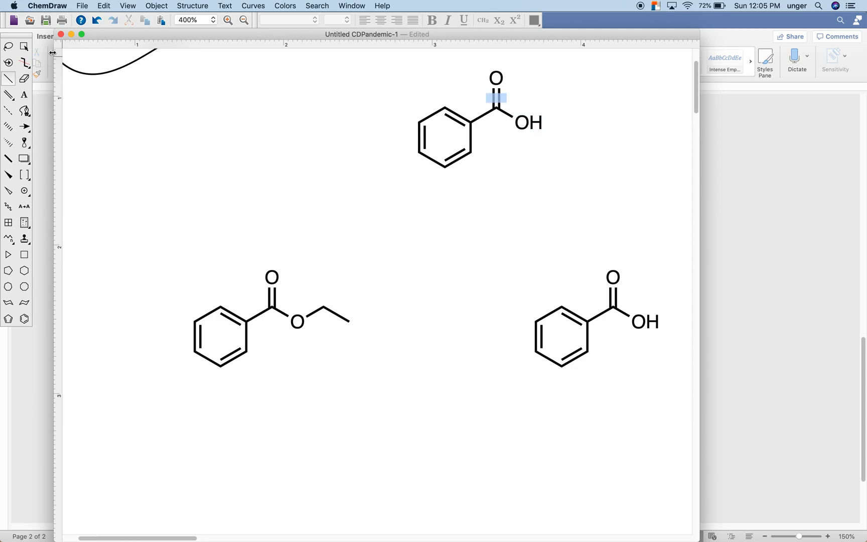
Delete the newly drawn benzoic acid and the duplicated one, keeping only the ethyl ester
click(24, 47)
key(BackSpace)
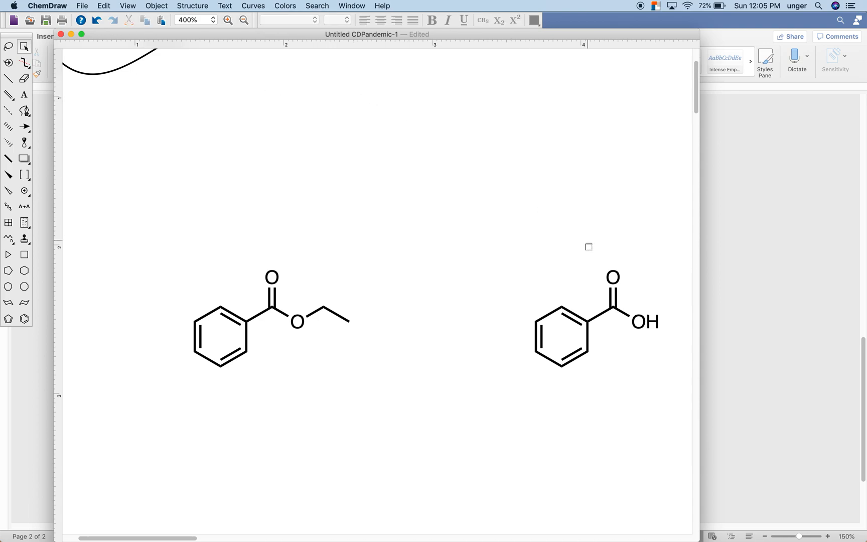
drag(519, 256, 654, 400)
key(BackSpace)
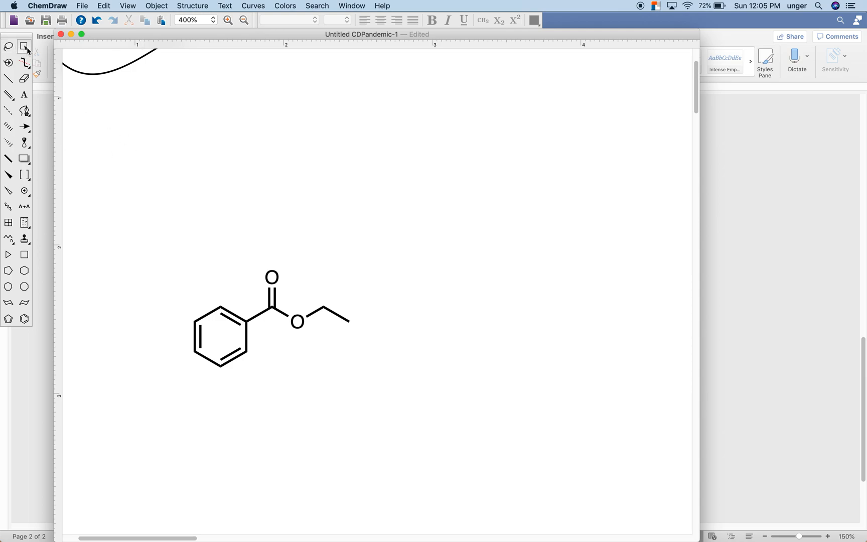
Lasso the ester without its ethyl group, duplicate it to the upper right, and delete the duplicate
click(8, 46)
mouse_move(257, 245)
mouse_down()
mouse_move(181, 301)
mouse_move(202, 378)
mouse_move(248, 396)
mouse_move(296, 387)
mouse_move(331, 333)
mouse_move(316, 277)
mouse_move(259, 244)
mouse_up()
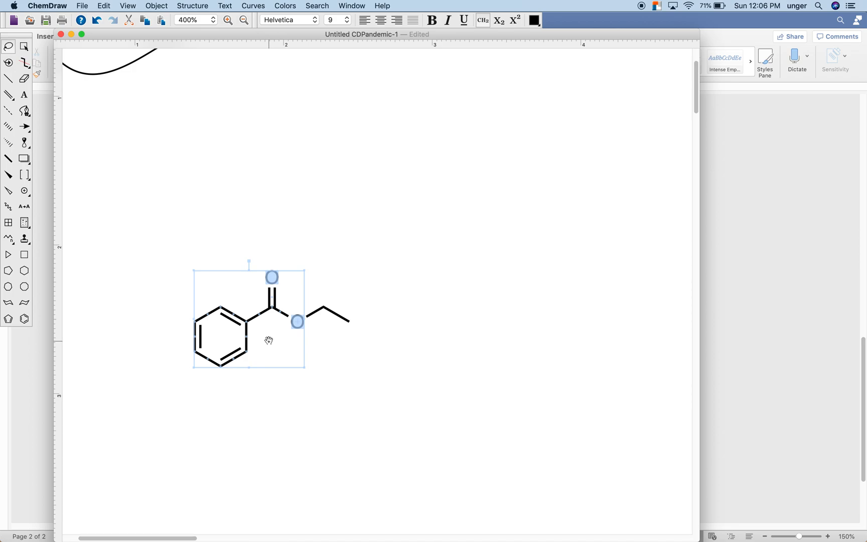
drag(269, 340, 558, 244)
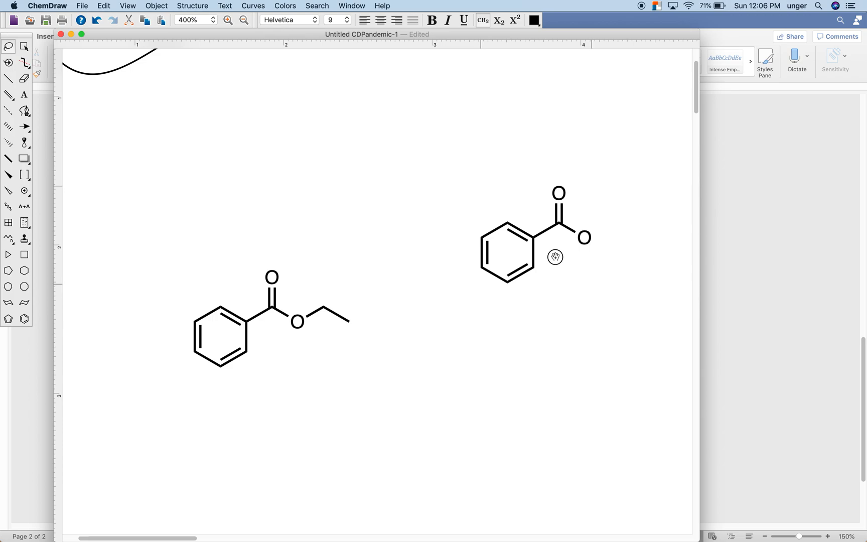
key(Delete)
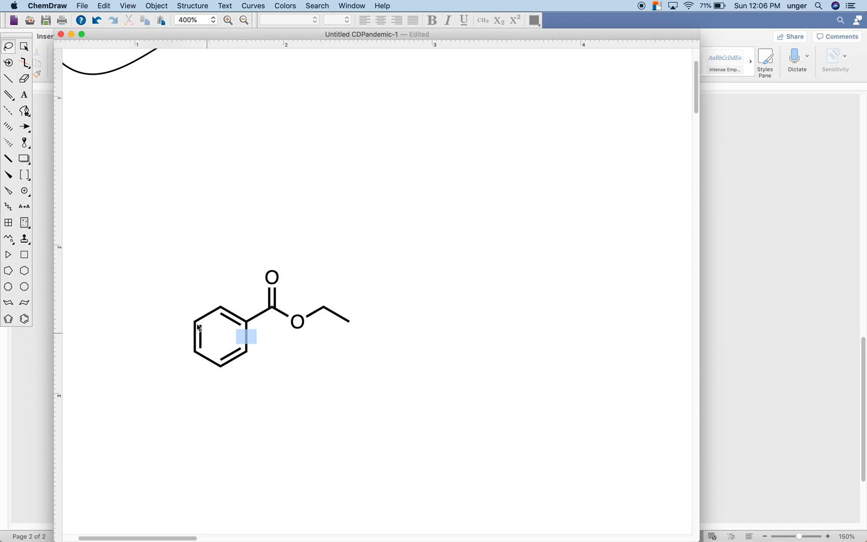
Lasso the ester without its ethyl group again and place a duplicate to its upper right
mouse_move(135, 236)
mouse_down()
mouse_move(227, 407)
mouse_move(328, 361)
mouse_move(294, 281)
mouse_move(255, 236)
mouse_up()
drag(253, 355, 492, 275)
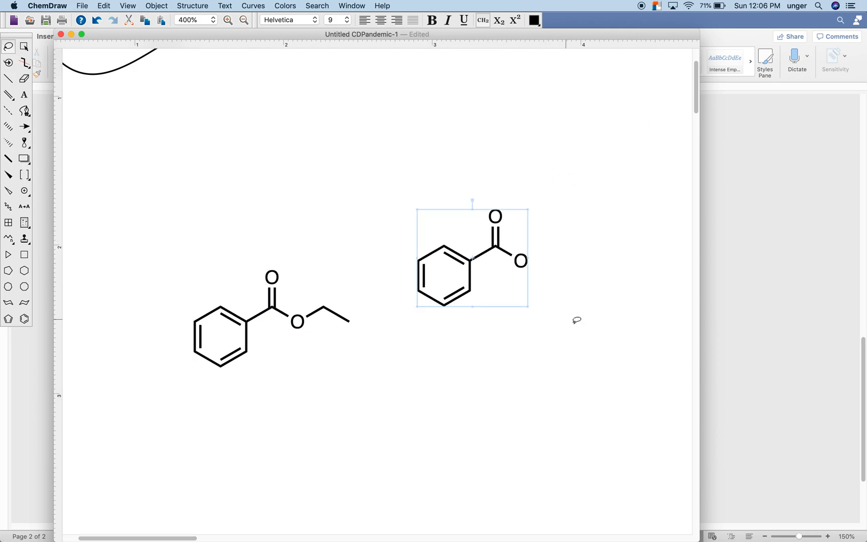
Delete the duplicate, select the ester without its ethyl group using the Marquee tool, and duplicate it level to the right
key(Delete)
click(25, 50)
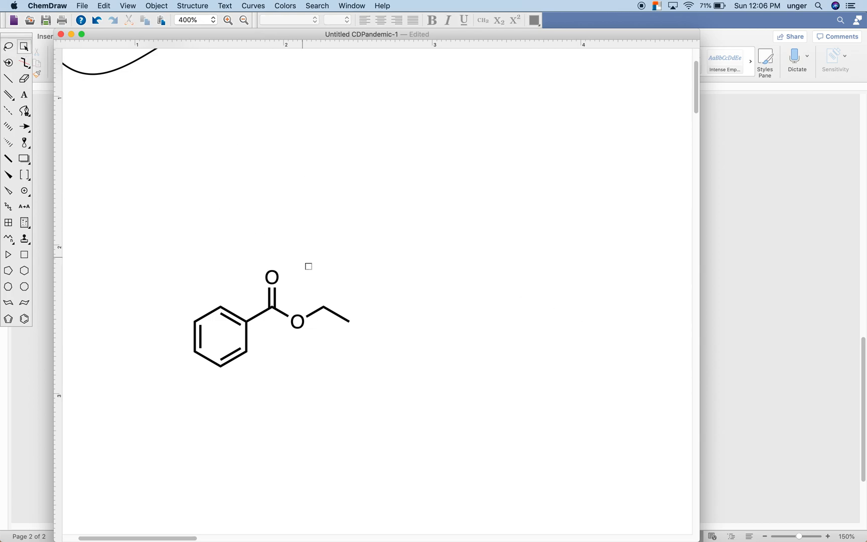
drag(167, 236, 314, 393)
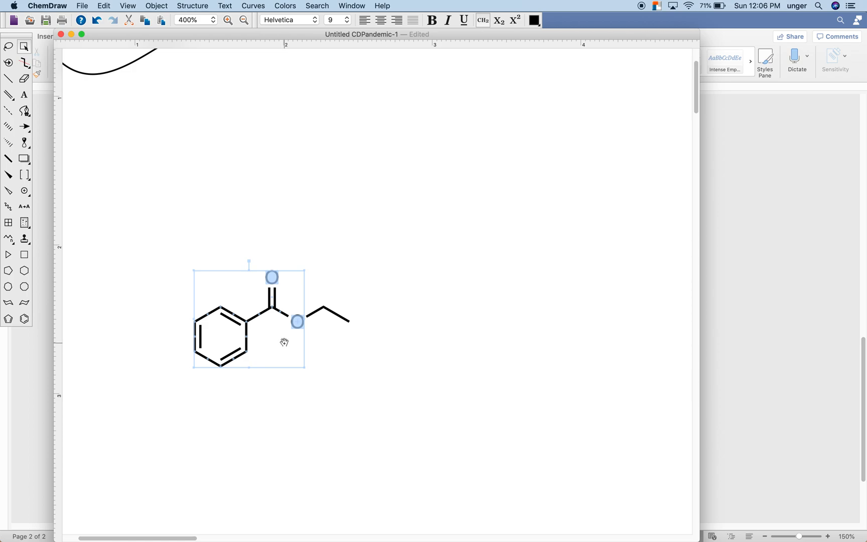
drag(284, 342, 569, 306)
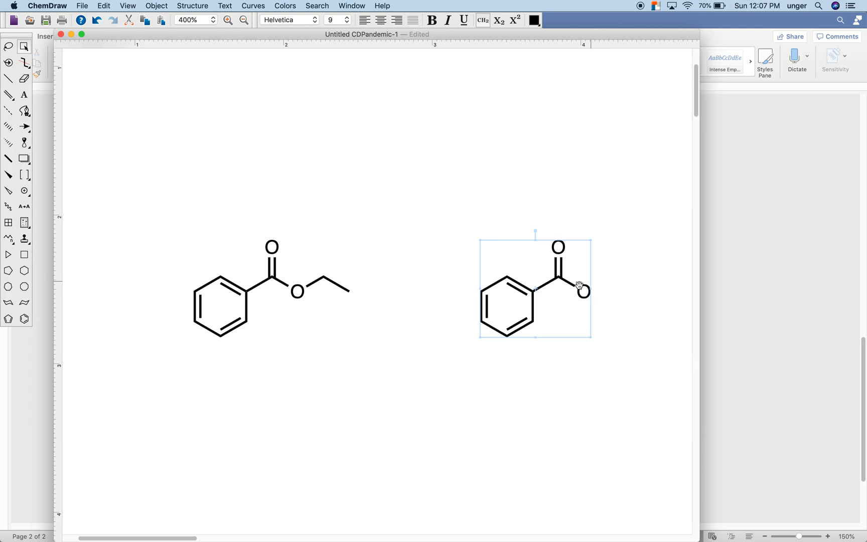
click(547, 425)
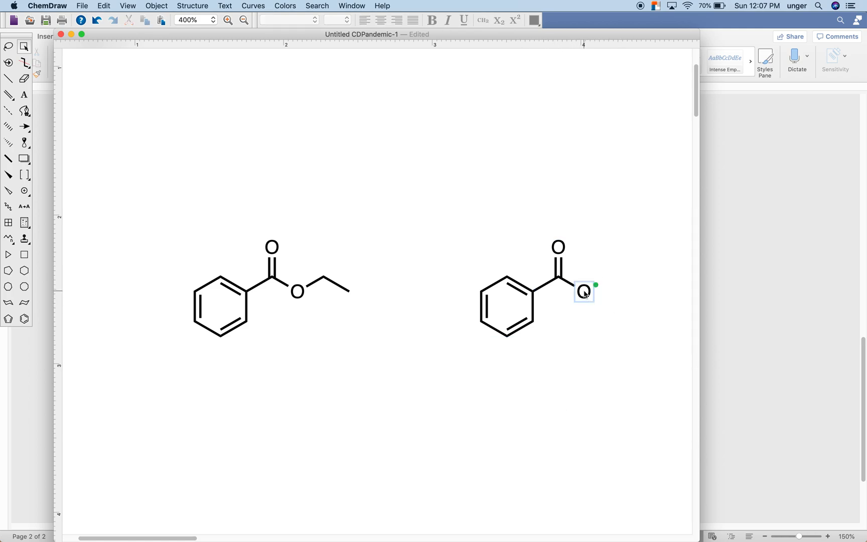
Label the single-bonded oxygen of the duplicated structure as OH
key(o)
key(super+z)
key(o)
key(super+z)
key(o)
Duplicate the straight arrow from the page's upper left and place the copy just above the two structures
click(244, 20)
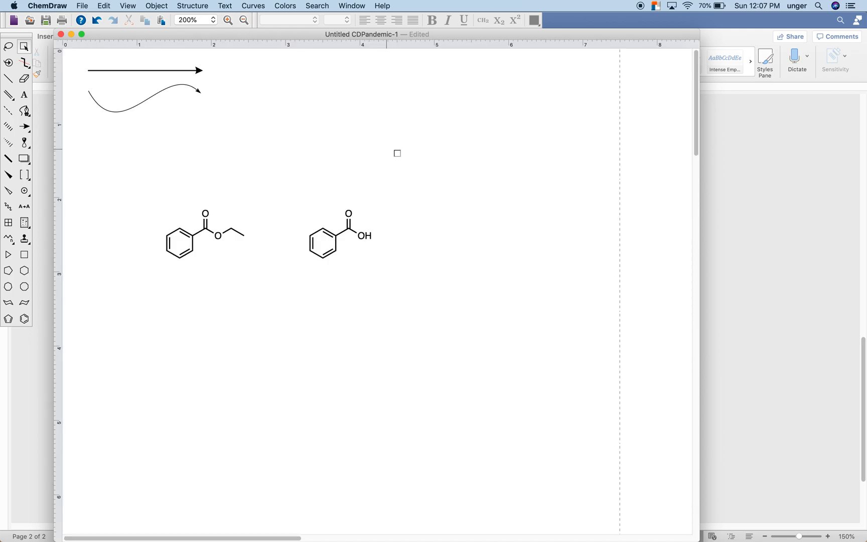
click(128, 73)
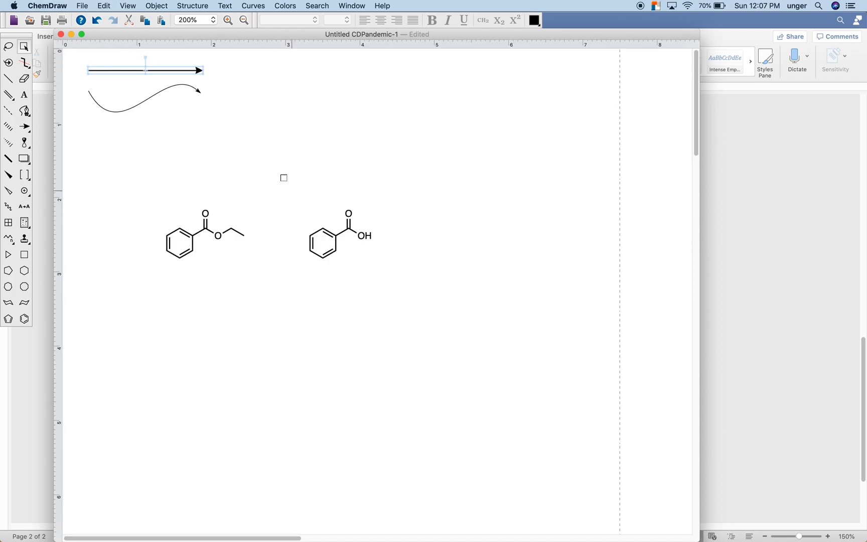
drag(162, 71, 303, 189)
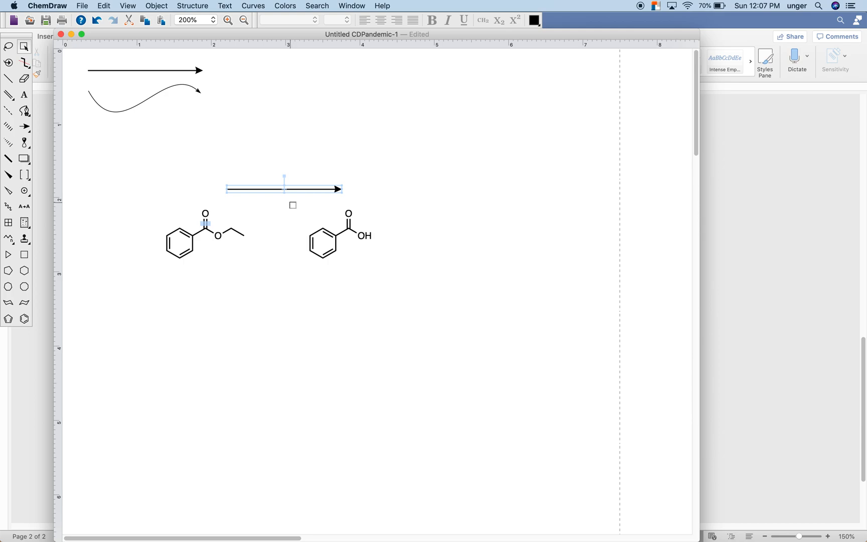
Try moving the benzoic acid farther right and the copied arrow between the structures, and undo both moves
drag(287, 190, 359, 272)
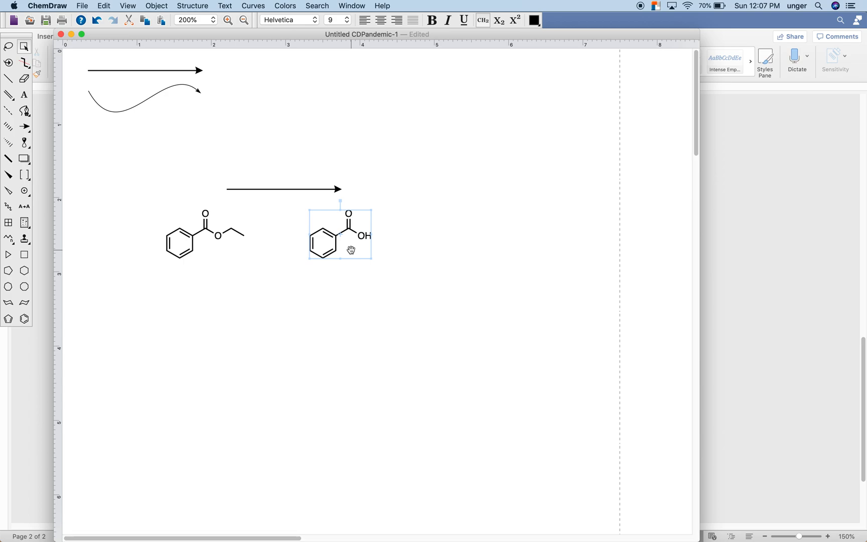
drag(352, 250, 463, 258)
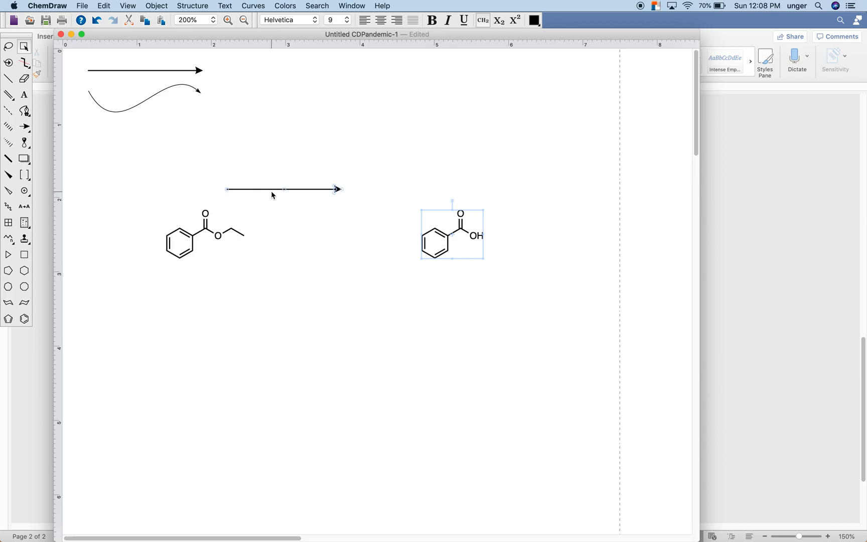
drag(274, 189, 321, 237)
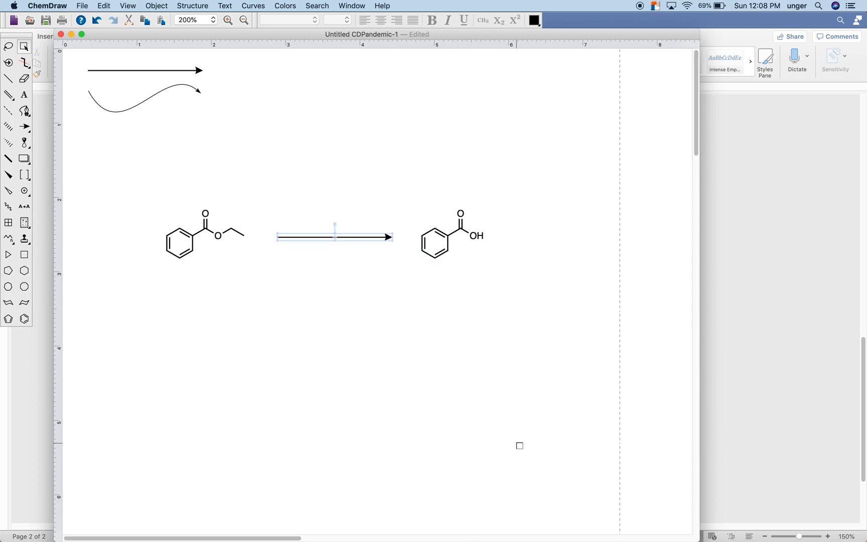
key(super+z)
key(super+z)
click(499, 327)
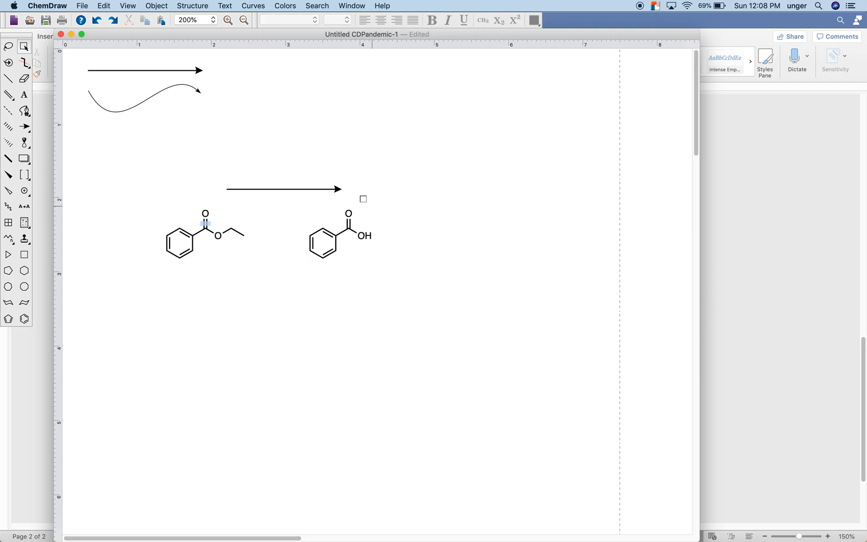
Shorten the copied arrow to fit the gap and move it between the ester and the benzoic acid
drag(341, 189, 280, 193)
click(281, 190)
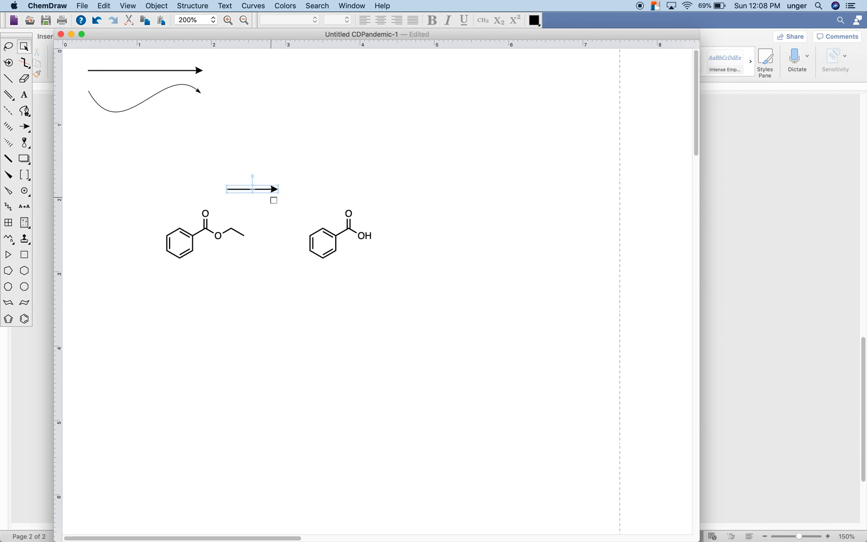
drag(261, 189, 285, 247)
click(316, 349)
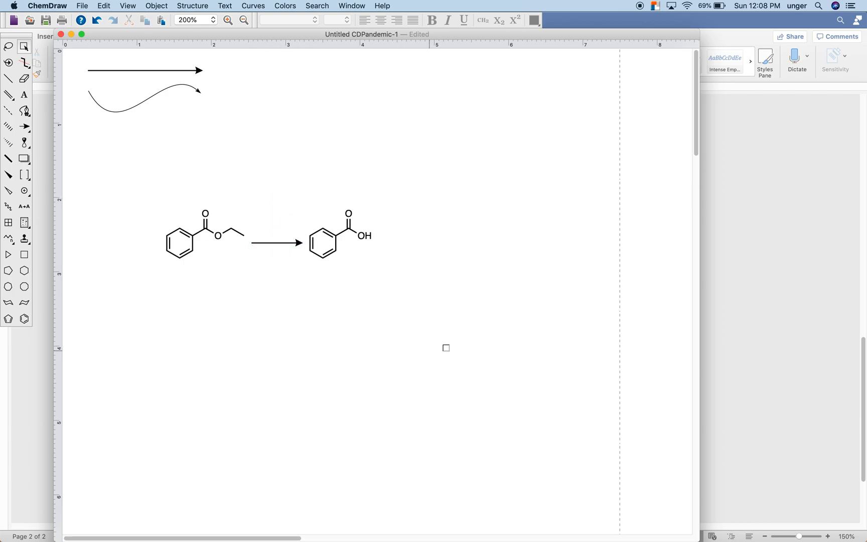
Add the text captions "HCl" and "H2O, Heat" above the reaction, applying formula style to the second
click(24, 94)
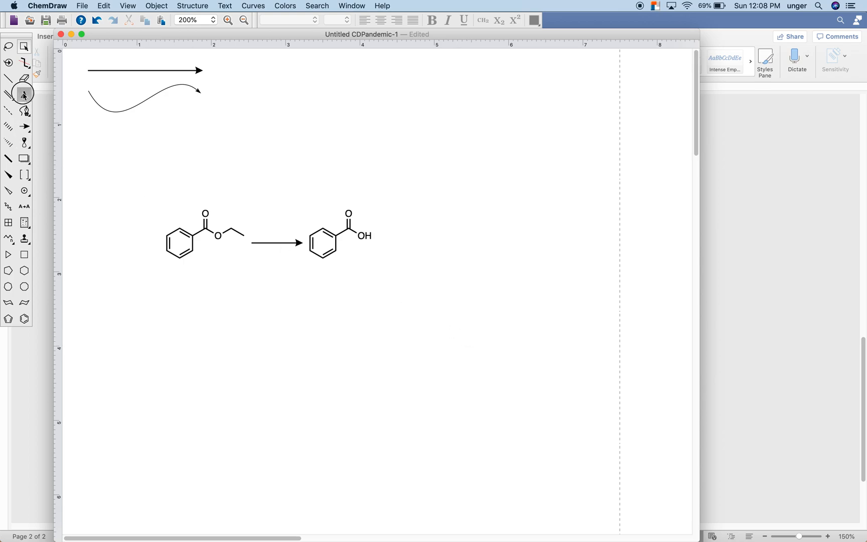
click(290, 133)
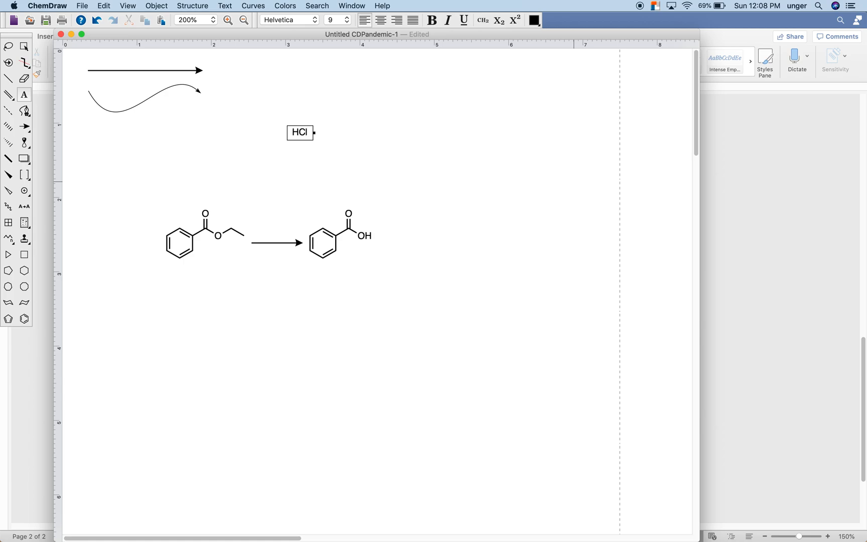
click(292, 154)
text(H2O, Heat)
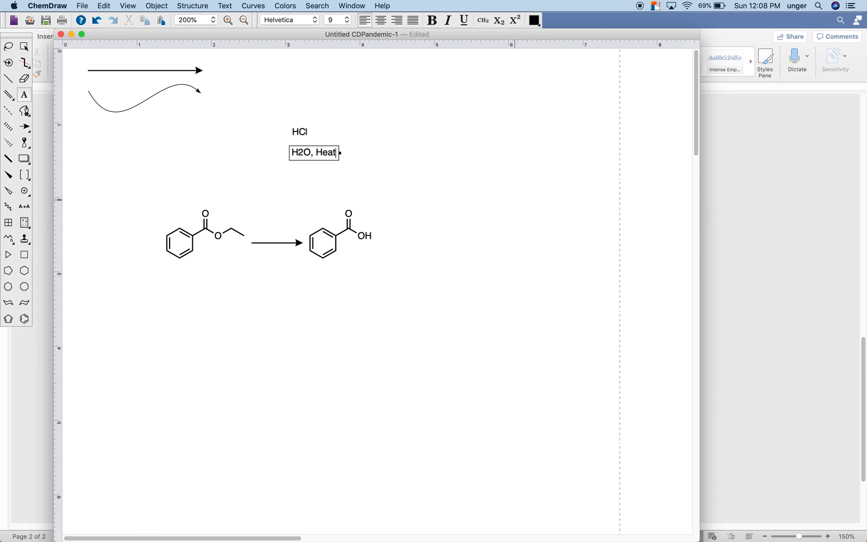
click(24, 46)
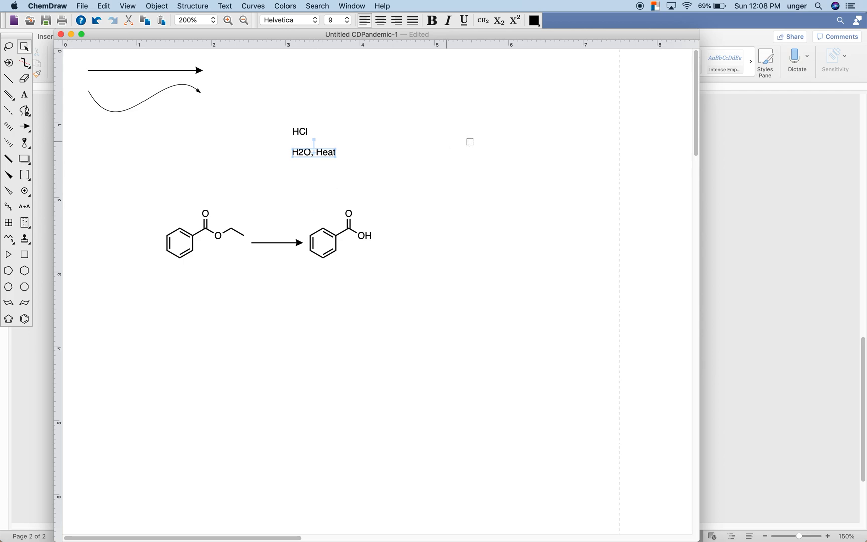
click(486, 23)
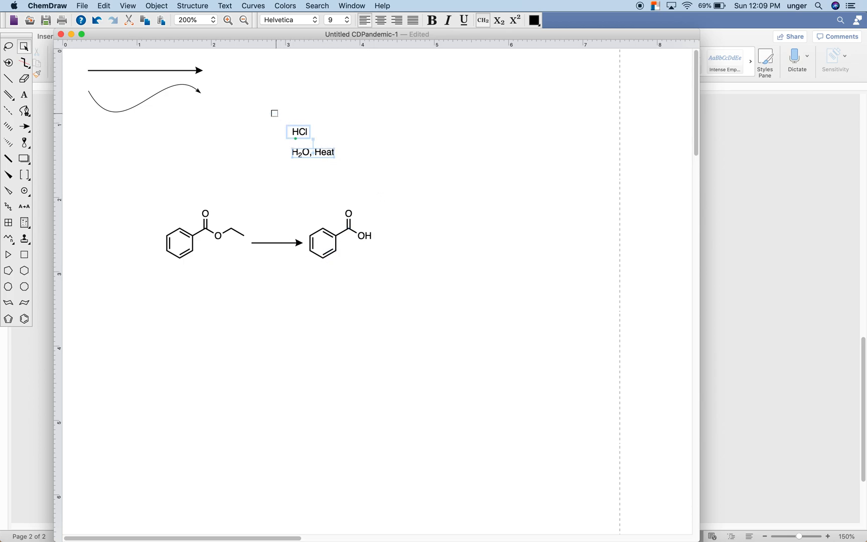
Move the HCl caption above the reaction arrow and the "H2O, Heat" caption below it
drag(299, 132, 279, 240)
drag(286, 132, 284, 253)
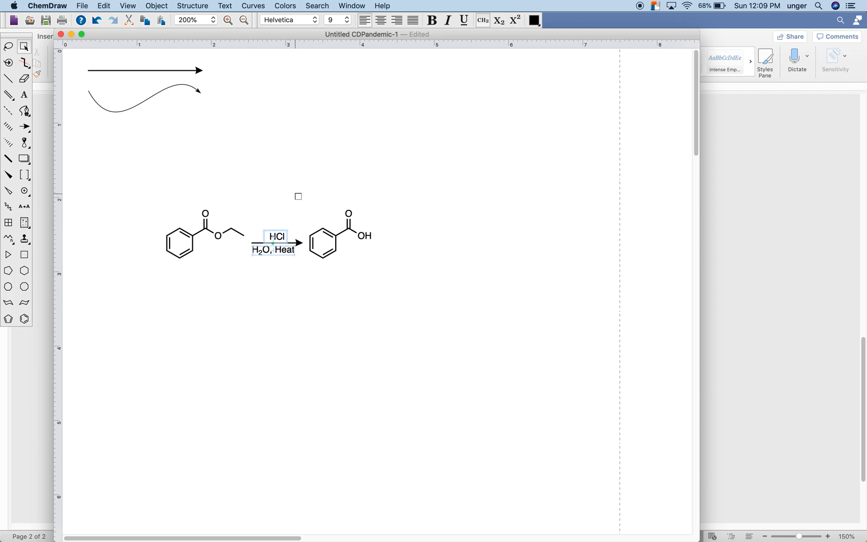
Align the two reagent captions by their L/R centers and fine-tune their position around the arrow
click(288, 213)
click(290, 231)
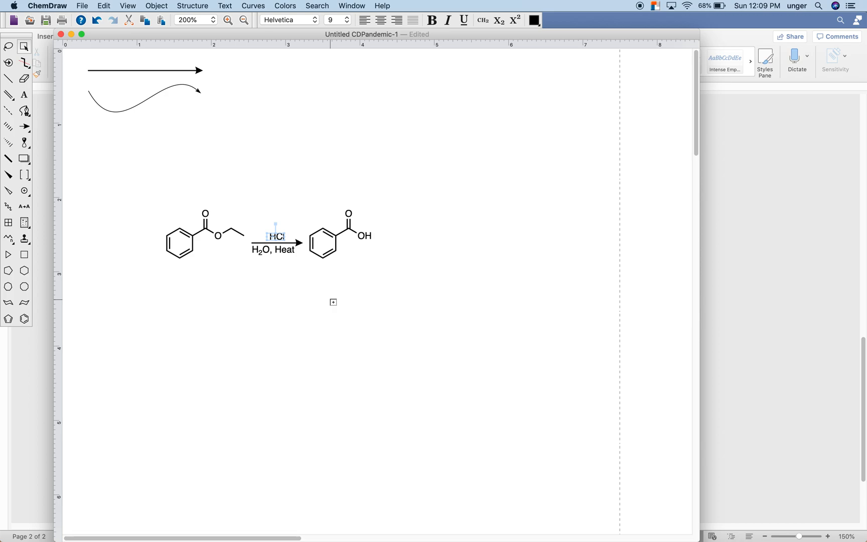
shift+click(283, 255)
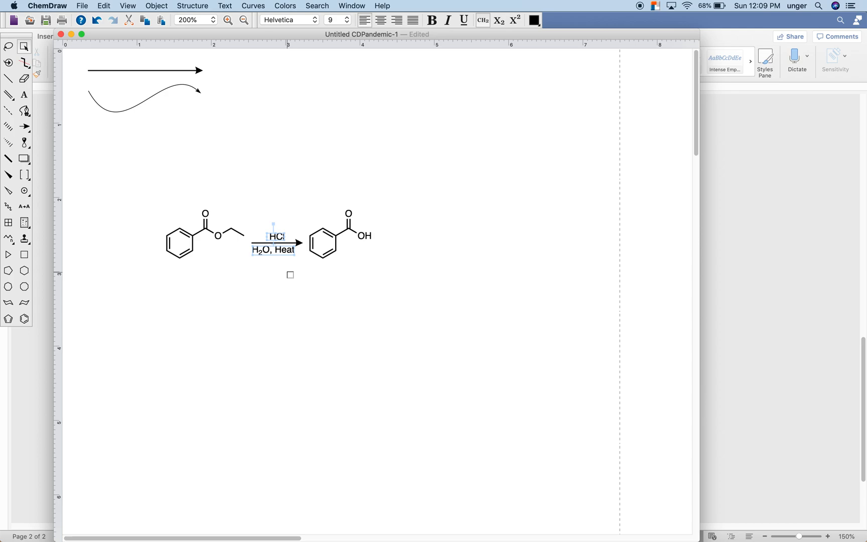
click(156, 6)
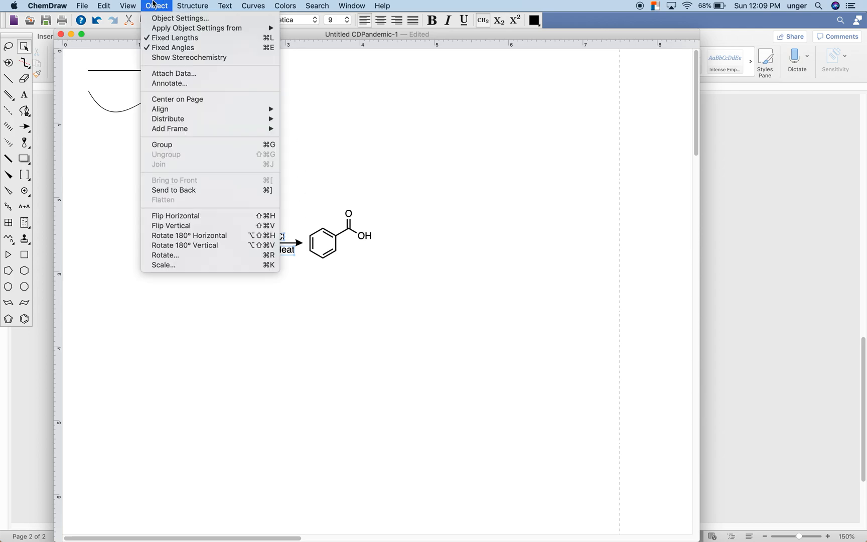
mouse_move(199, 111)
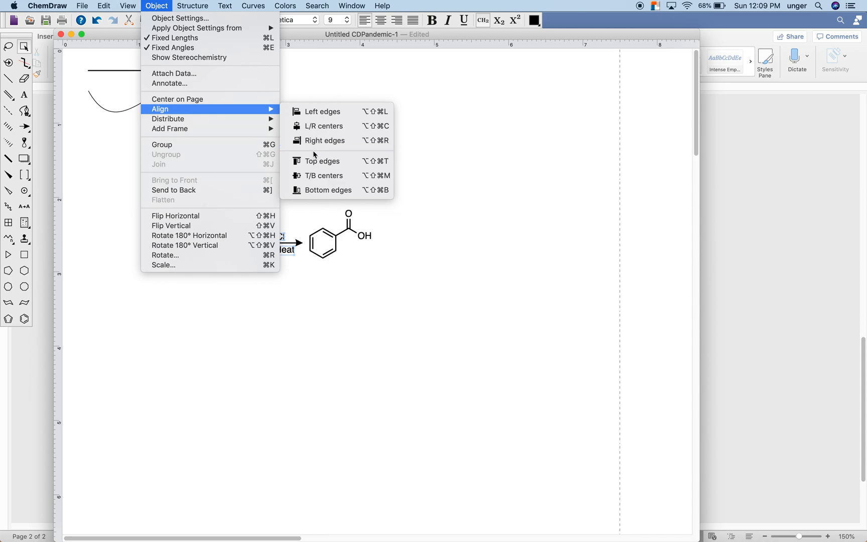
click(327, 129)
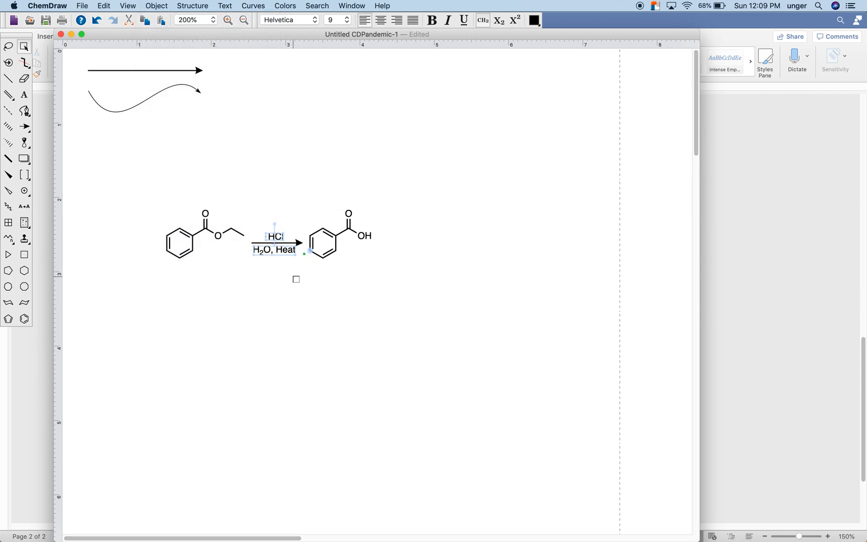
click(281, 257)
drag(280, 256, 280, 256)
click(302, 287)
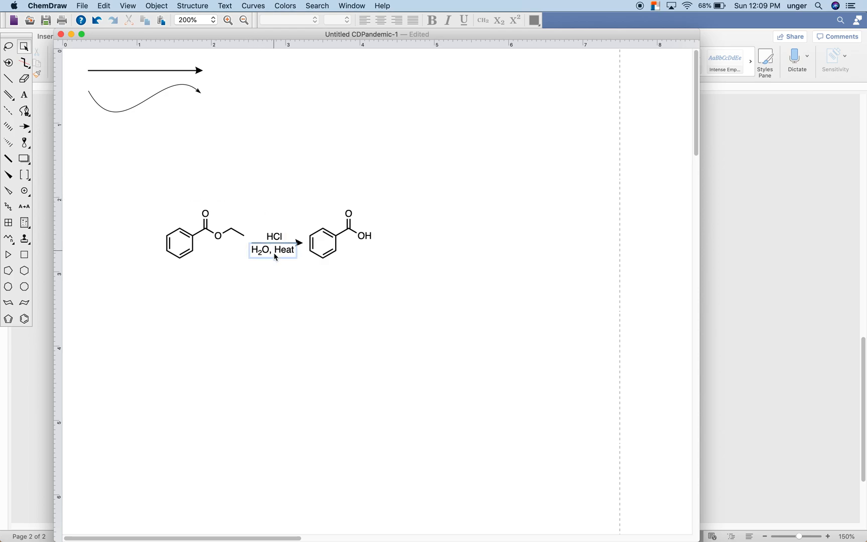
Try aligning the ungrouped structures, arrow and captions by their T/B centers, and undo it
drag(140, 186, 436, 300)
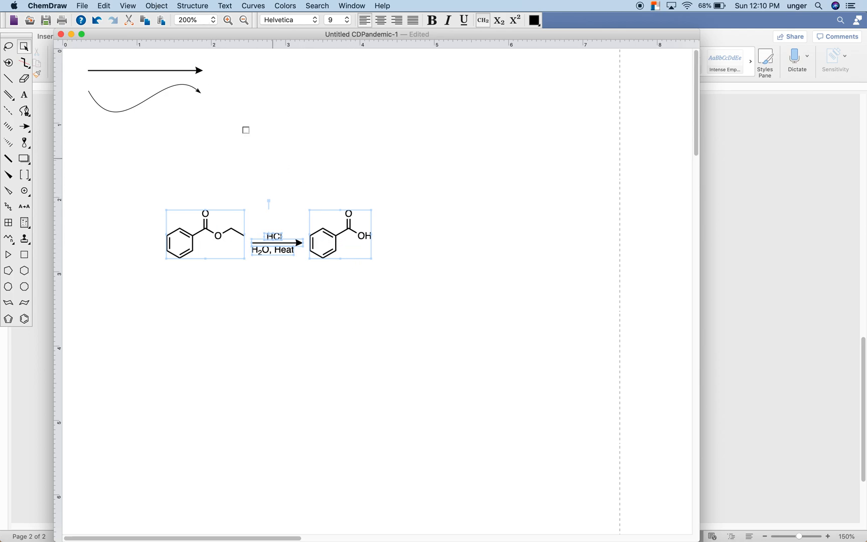
click(157, 6)
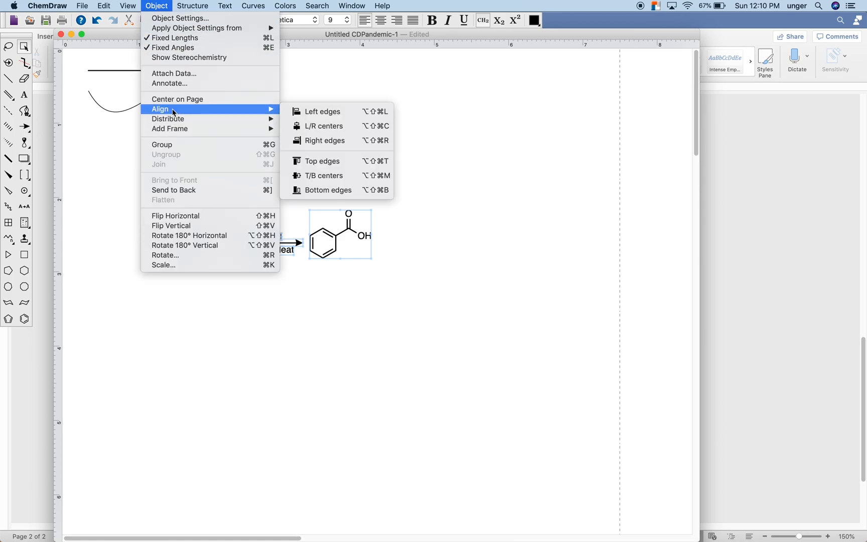
click(359, 177)
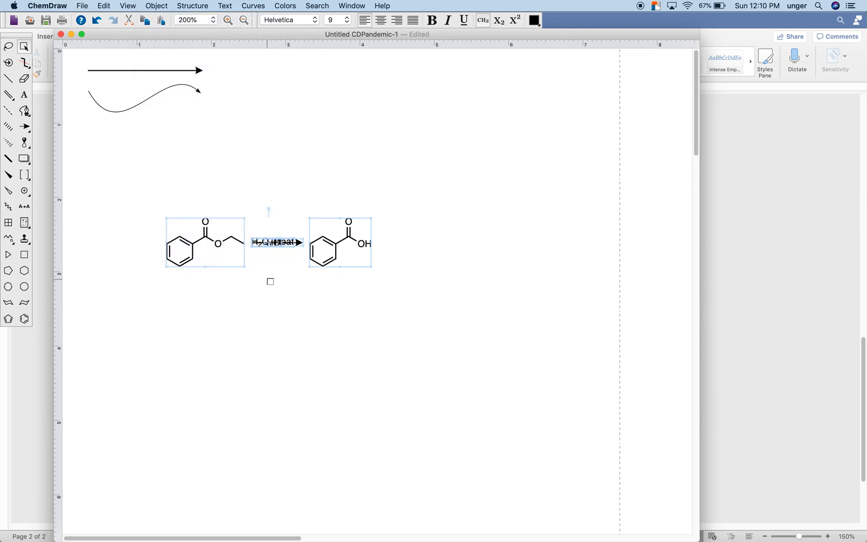
click(303, 297)
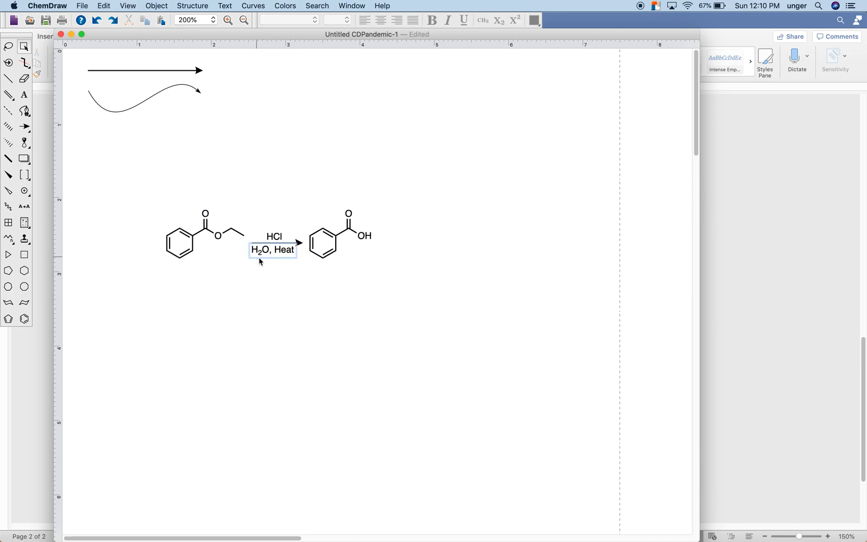
Group the reaction arrow with its two captions and align the group with both structures by T/B centers
drag(255, 211, 304, 285)
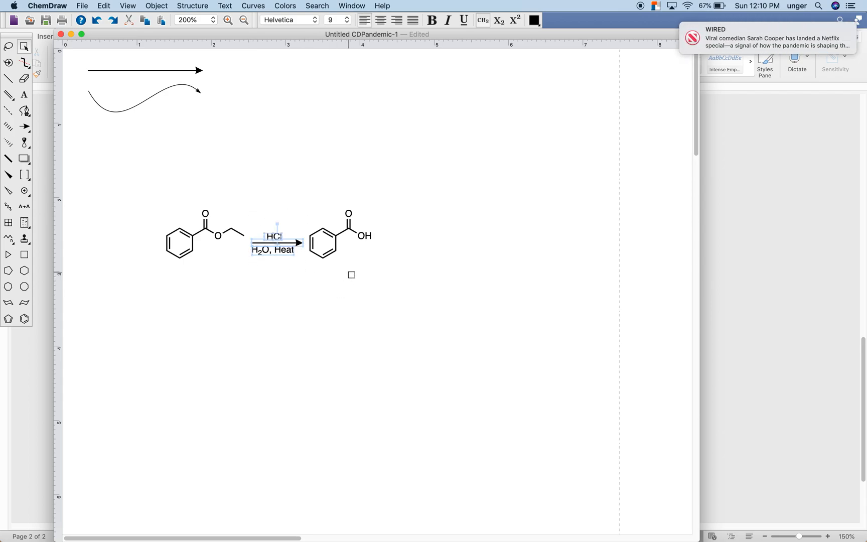
key(super+g)
drag(149, 191, 409, 298)
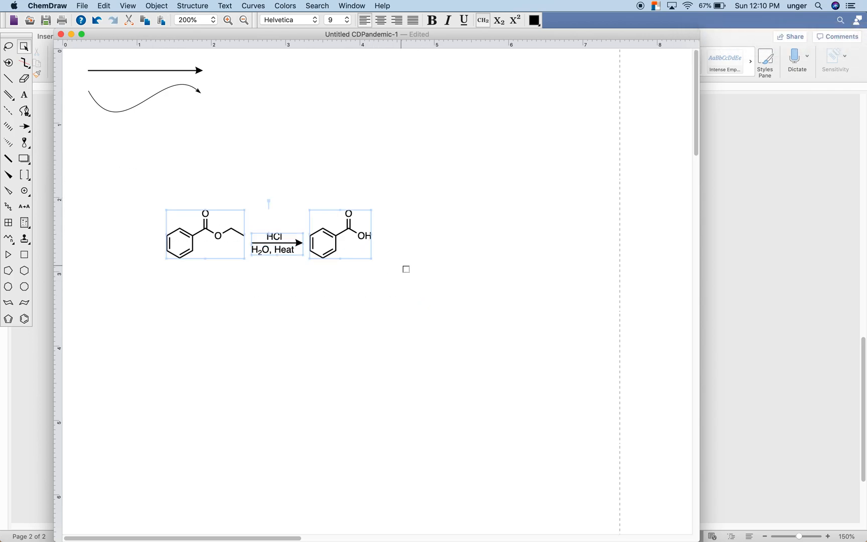
click(161, 6)
mouse_move(199, 109)
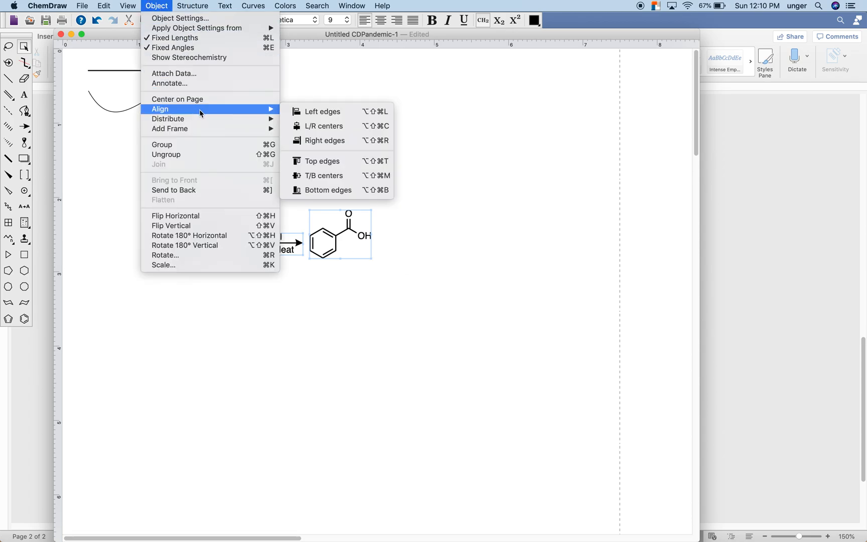
click(350, 177)
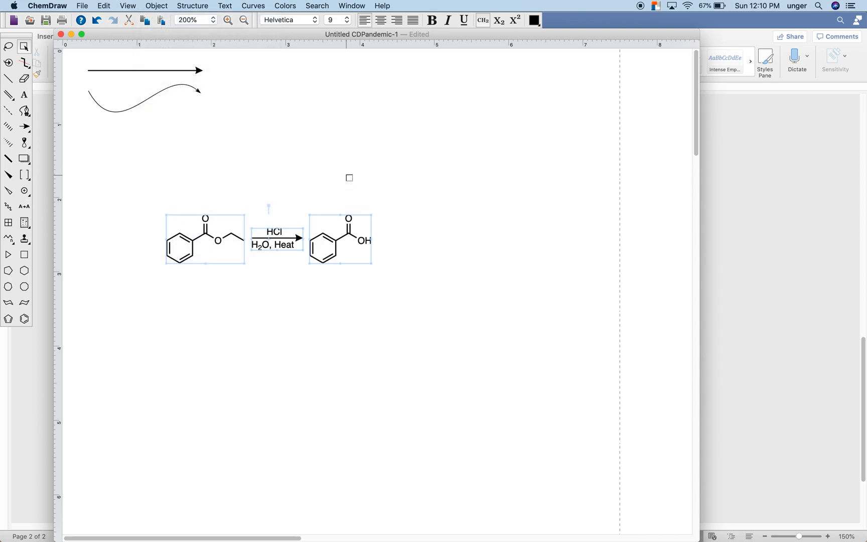
Distribute the two structures and the grouped reaction arrow evenly in the horizontal direction
right_click(361, 227)
click(281, 114)
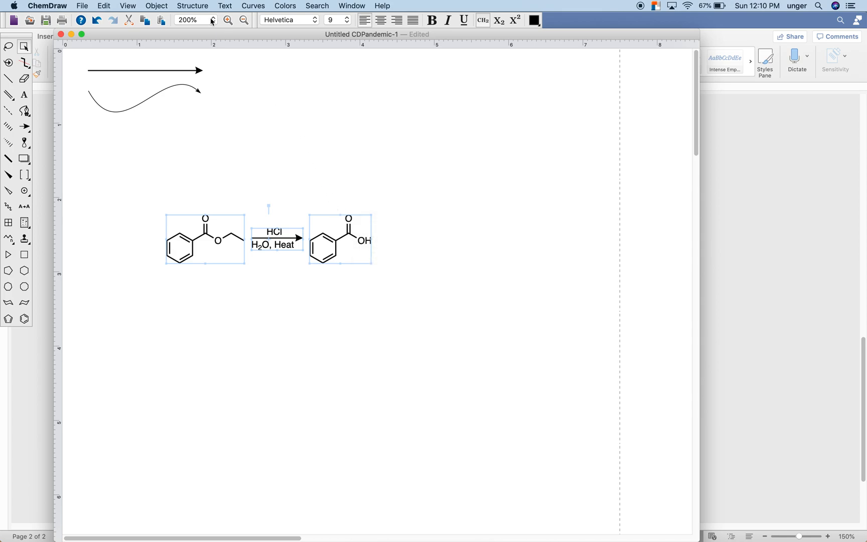
right_click(363, 221)
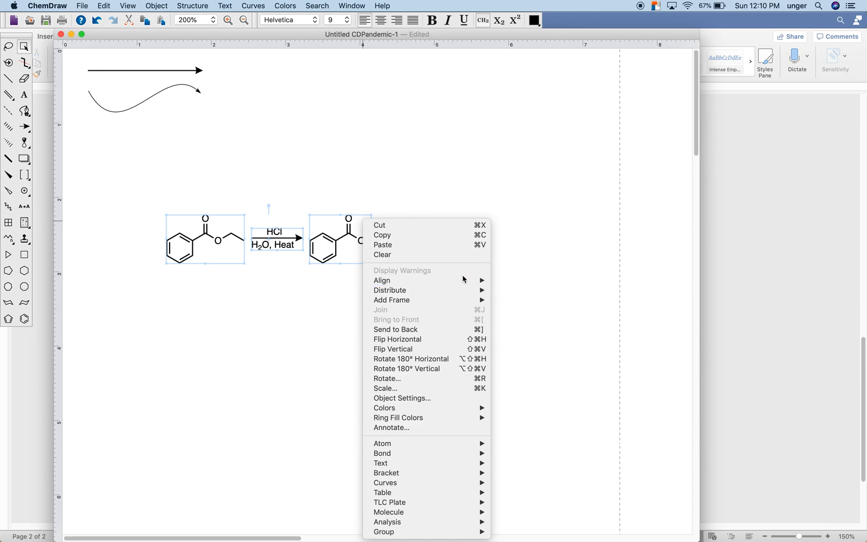
click(433, 166)
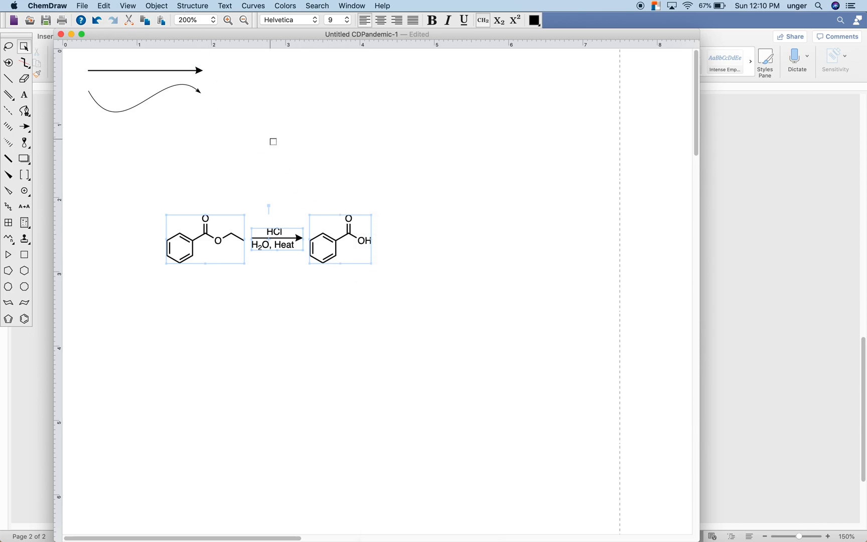
click(156, 6)
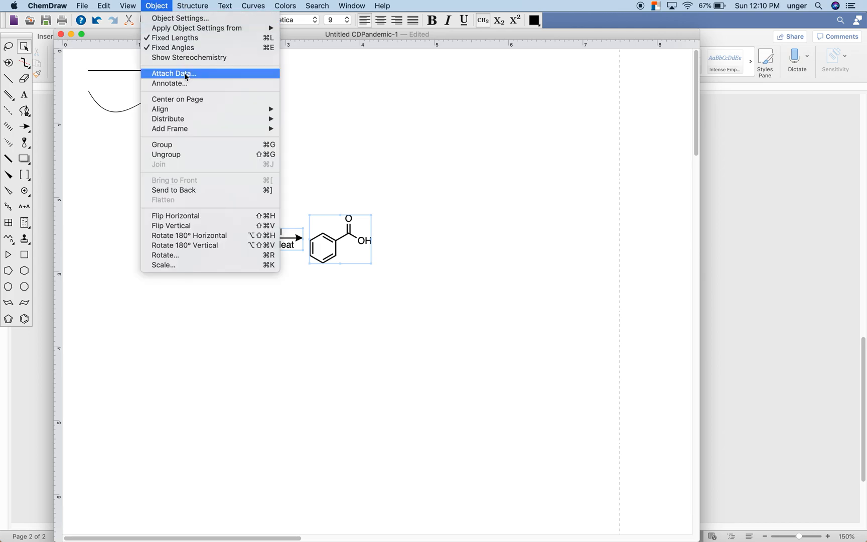
mouse_move(187, 117)
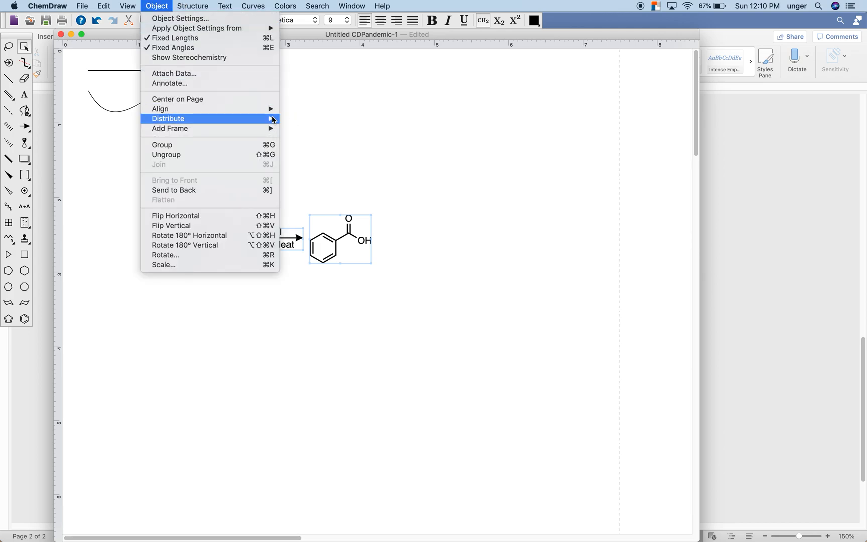
click(310, 119)
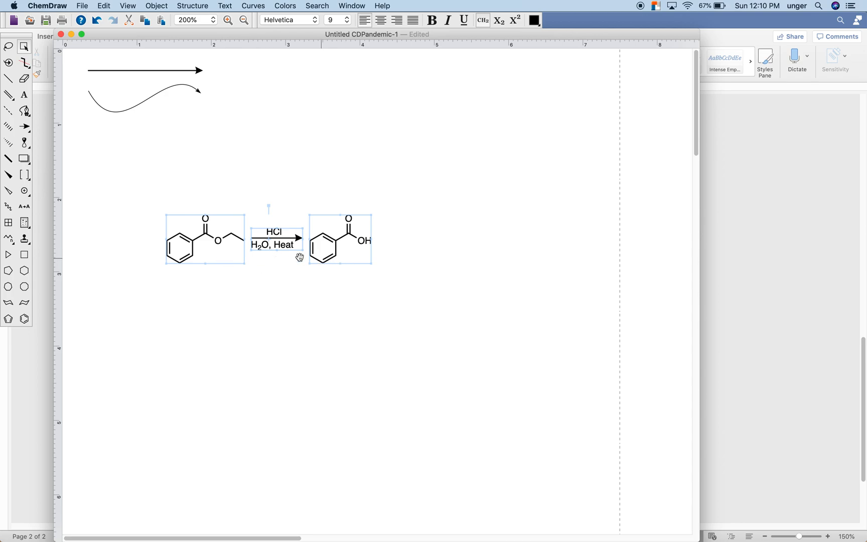
click(397, 246)
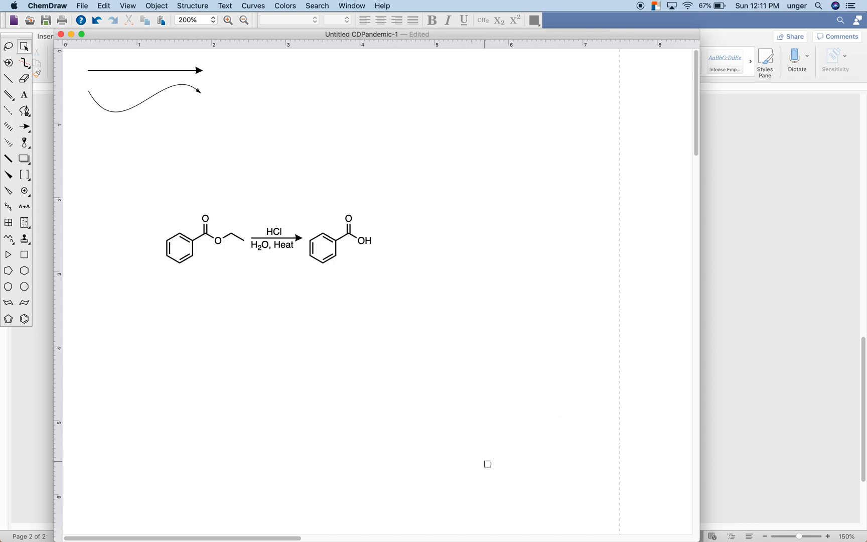
Switch to the Word instructions to read the atom label, stereochemistry and bond multiplicity shortcuts, and return to ChemDraw
key(ctrl+Up)
click(566, 410)
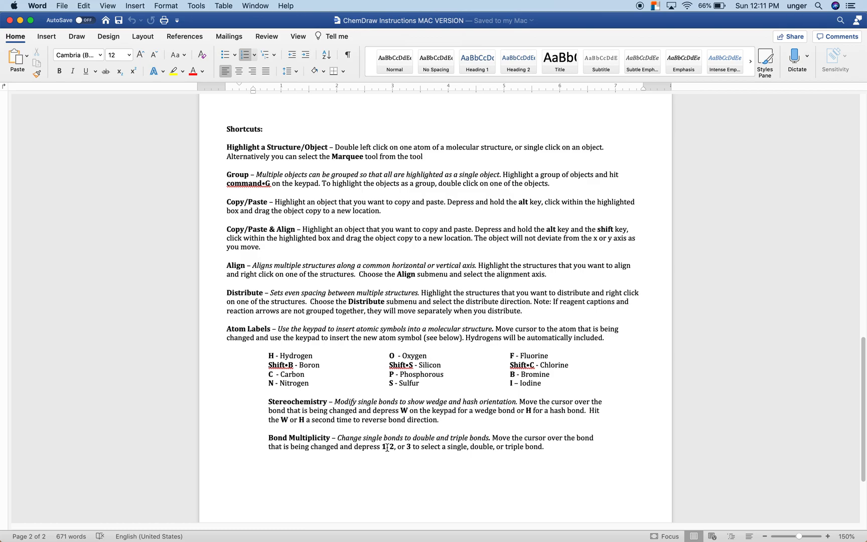
key(ctrl+Up)
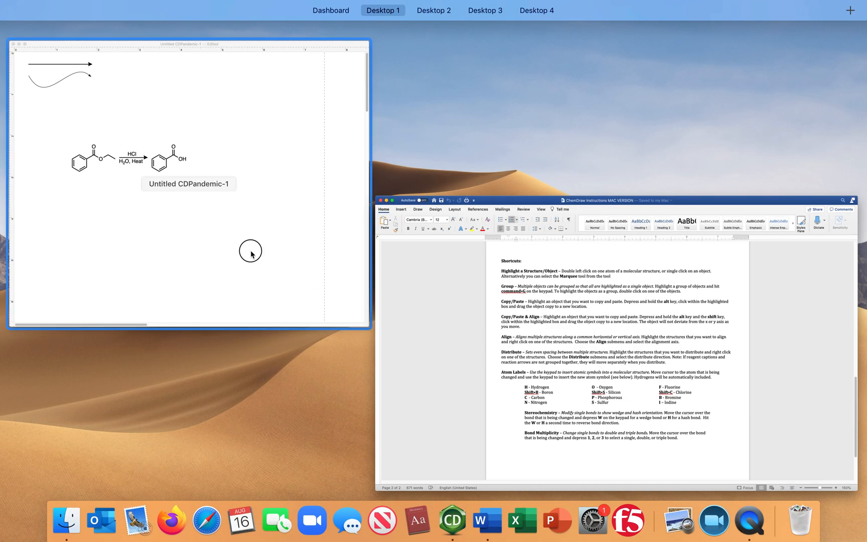
click(251, 254)
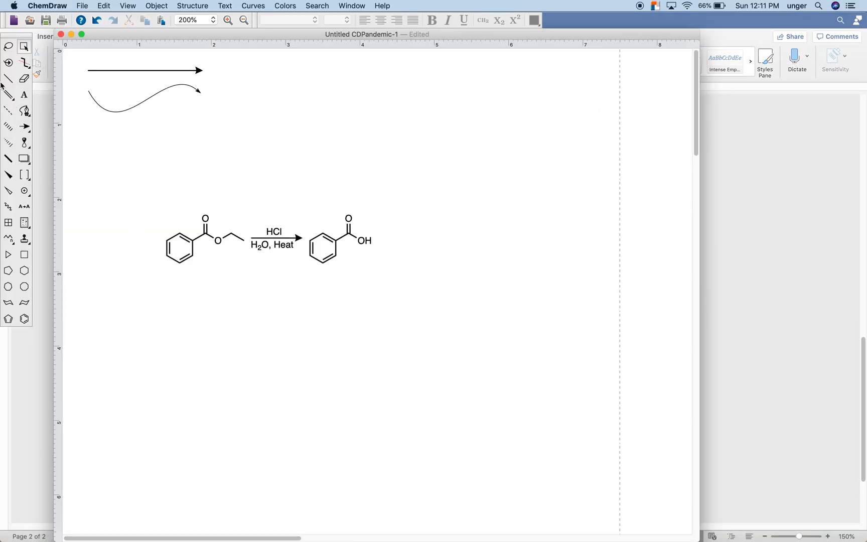
Draw a four-carbon zigzag chain below the reaction scheme with an OH group on its second carbon
click(8, 78)
click(189, 410)
click(202, 403)
click(215, 410)
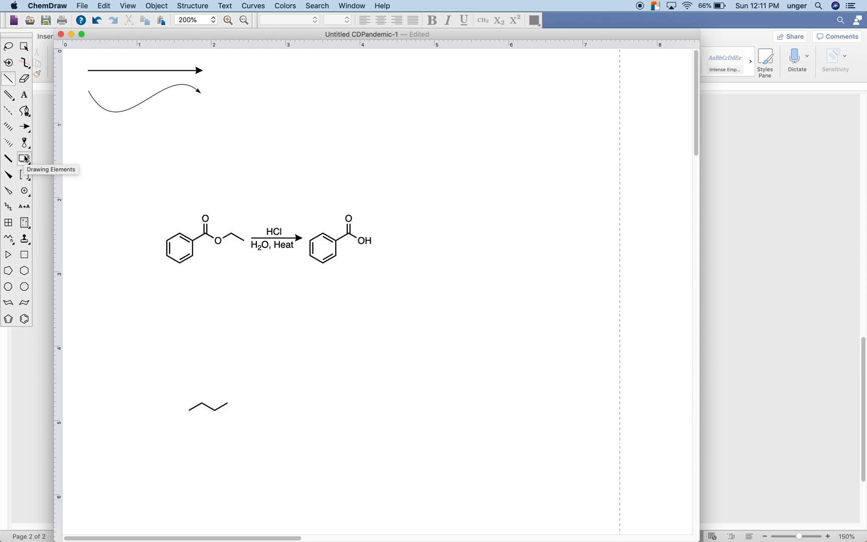
click(8, 81)
click(202, 403)
key(o)
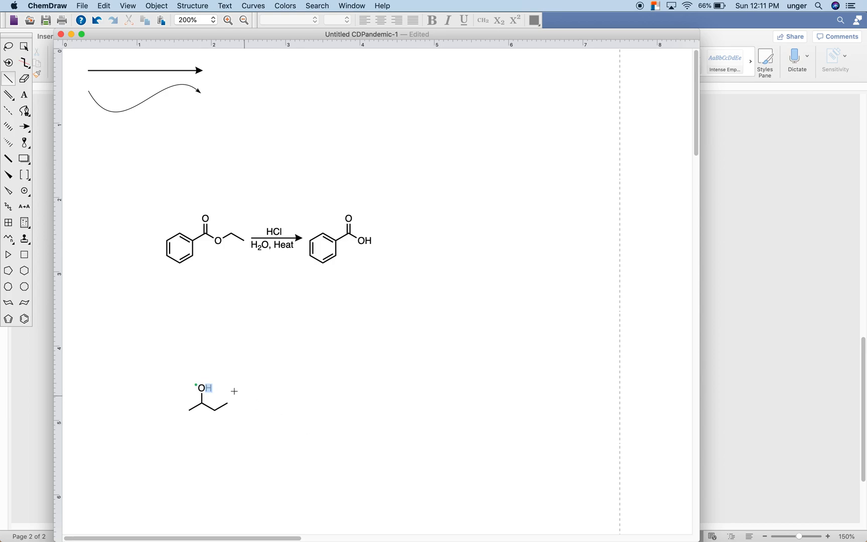
Change the C–OH bond of the new alcohol to a solid wedge bond
click(24, 47)
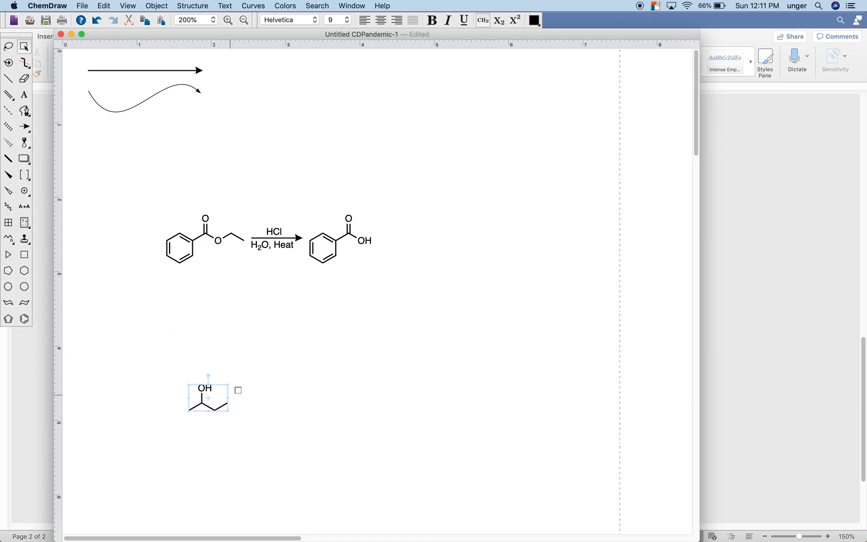
click(9, 174)
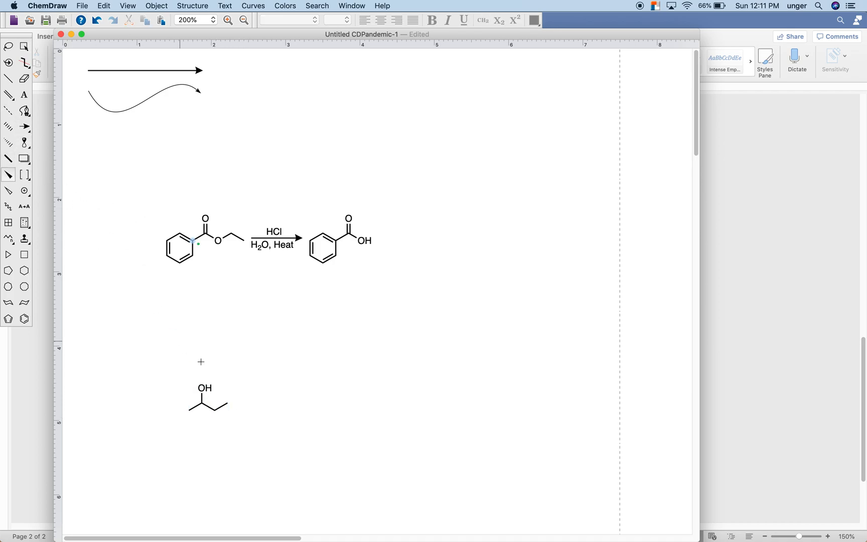
click(202, 399)
Place an aligned copy of the wedged alcohol beside it and change the copy's C–OH bond to a hashed wedge
click(23, 46)
drag(217, 399, 339, 399)
click(350, 483)
click(9, 142)
click(324, 397)
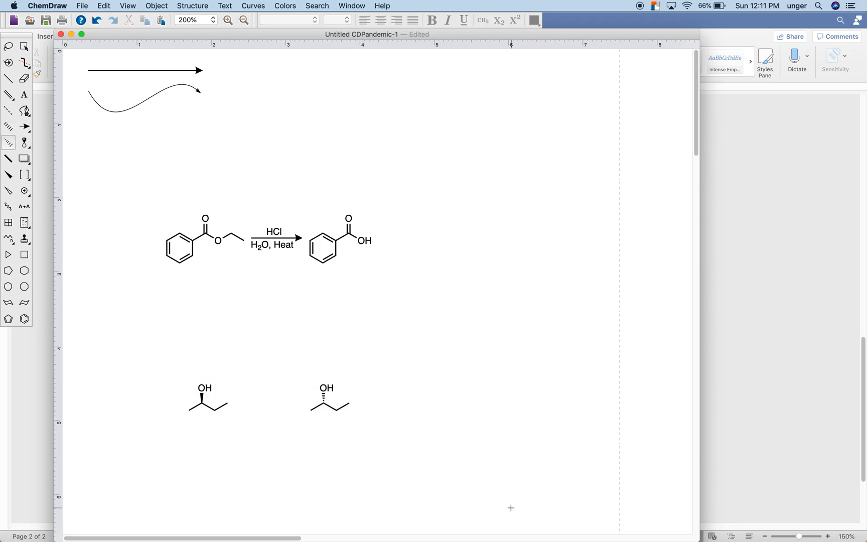
Draw a third four-carbon chain beside the hashed alcohol, with a plain-bonded OH on its second carbon
click(24, 46)
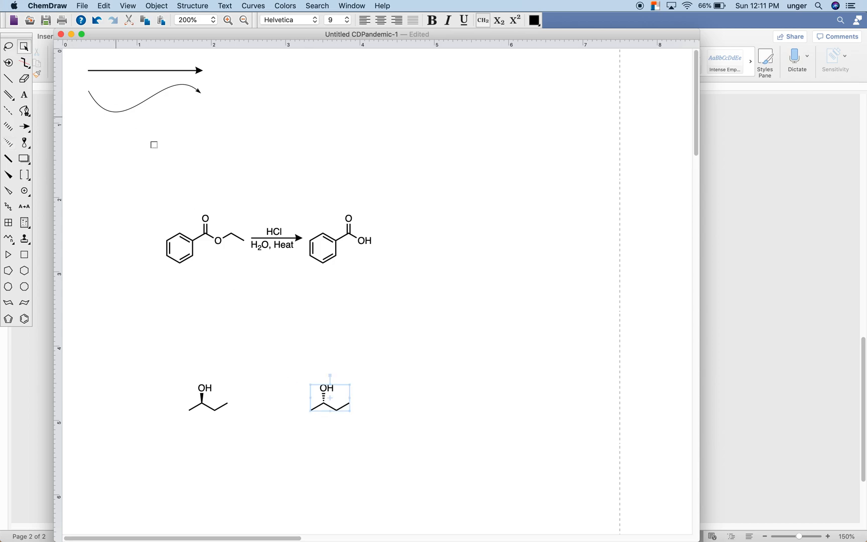
click(8, 78)
click(440, 408)
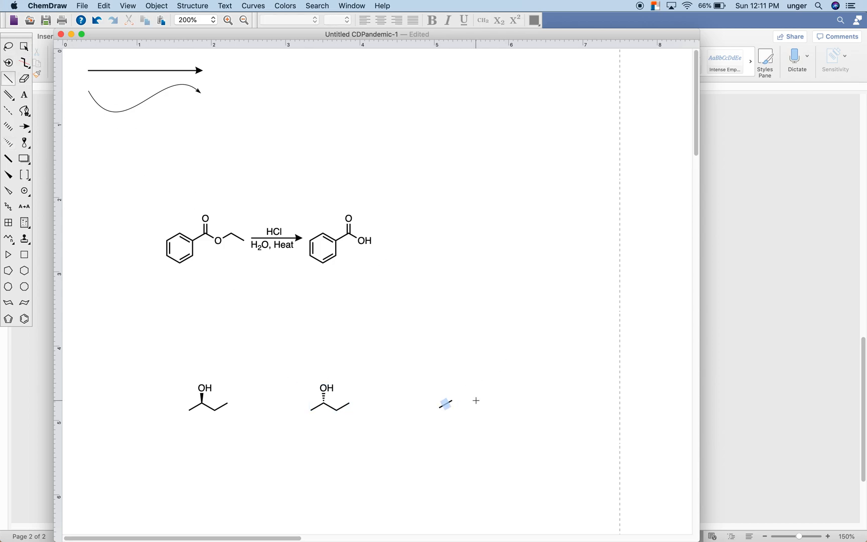
click(452, 400)
click(466, 407)
click(452, 400)
key(o)
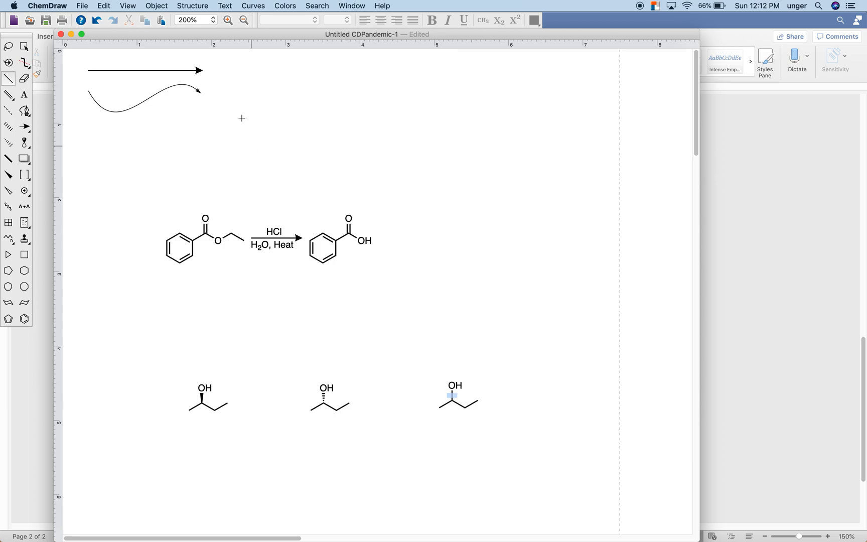
Zoom to 400% on the third alcohol and try out changes to its C–OH bond
click(228, 20)
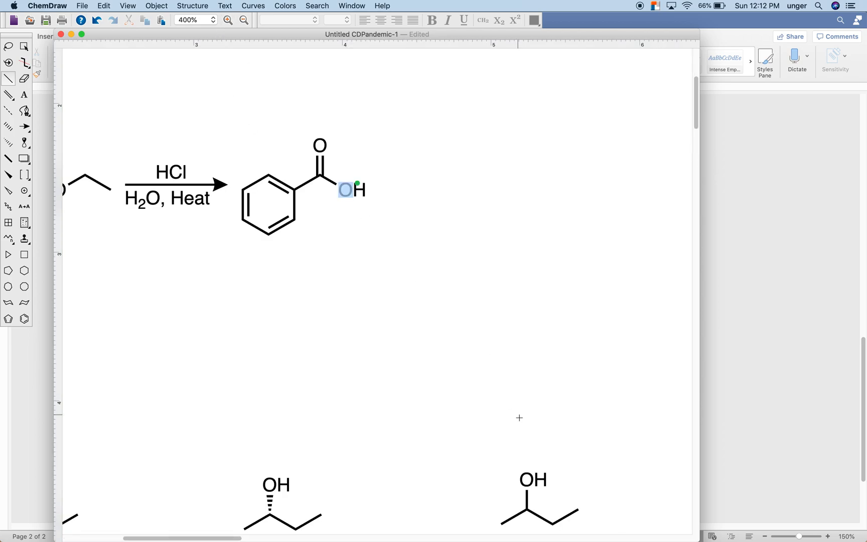
scroll(509, 419, down, 3)
scroll(510, 419, right, 2)
scroll(492, 421, down, 4)
scroll(492, 422, right, 8)
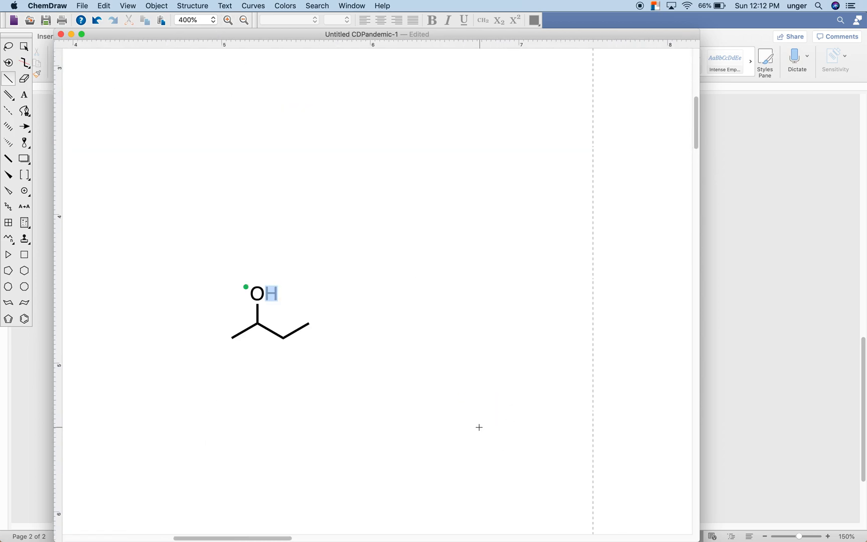
click(259, 319)
click(259, 319)
click(258, 315)
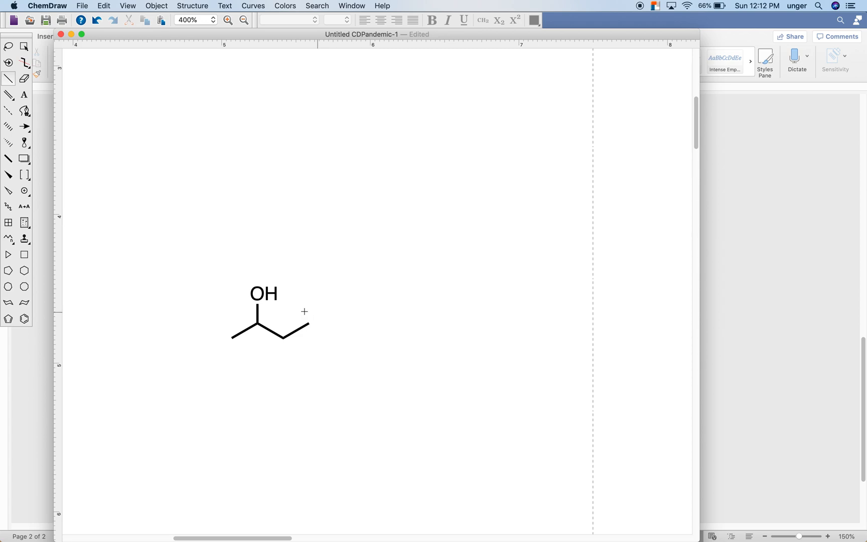
click(255, 314)
click(255, 313)
Switch to the Word instructions to read the keys for atom labels, and return to ChemDraw
mouse_move(523, 541)
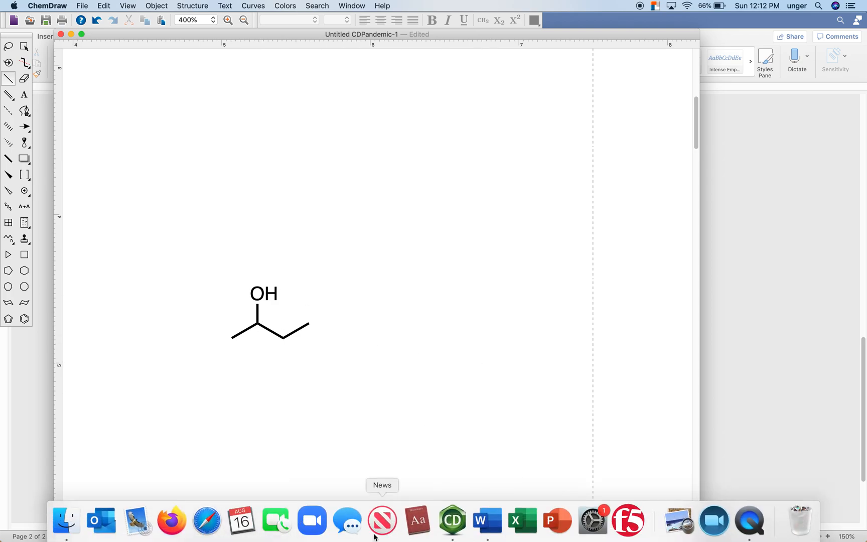
click(497, 525)
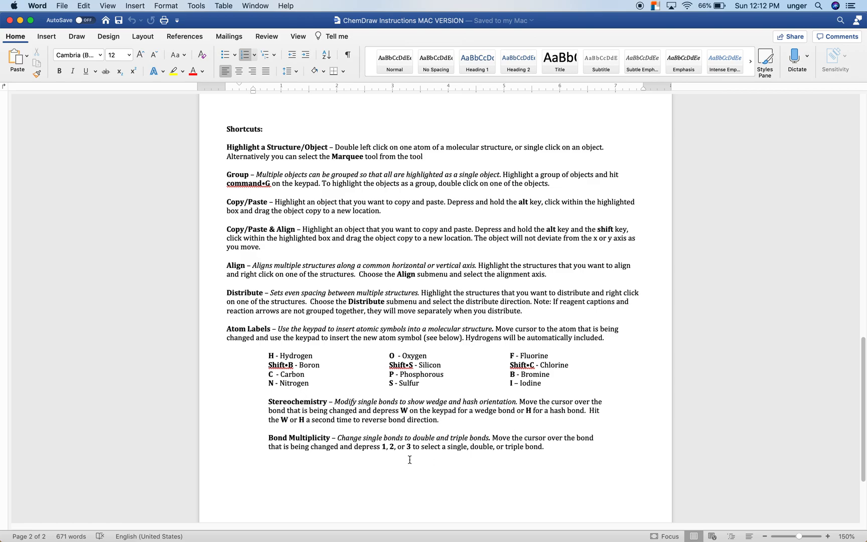
key(ctrl+Up)
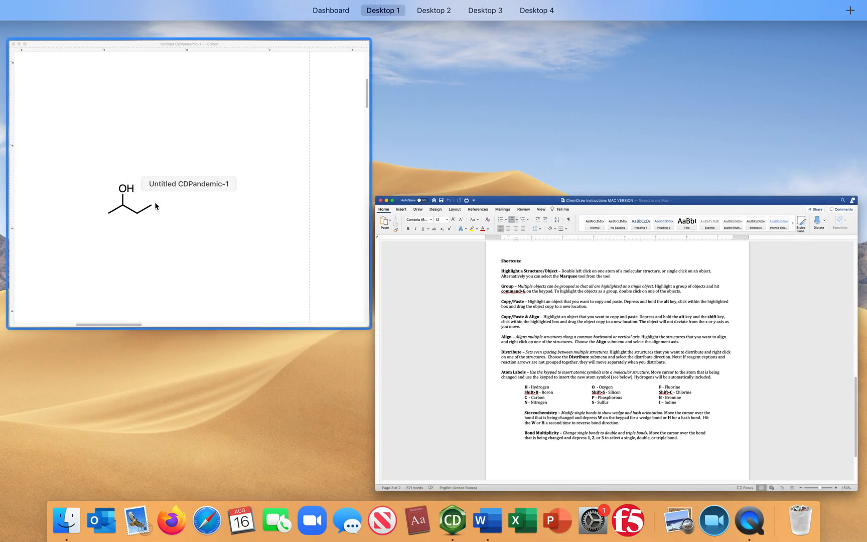
click(641, 451)
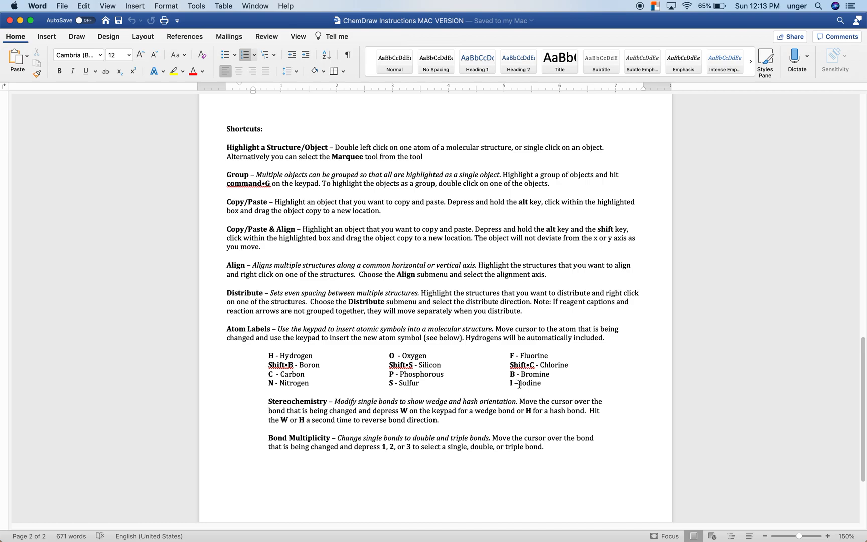
mouse_move(347, 524)
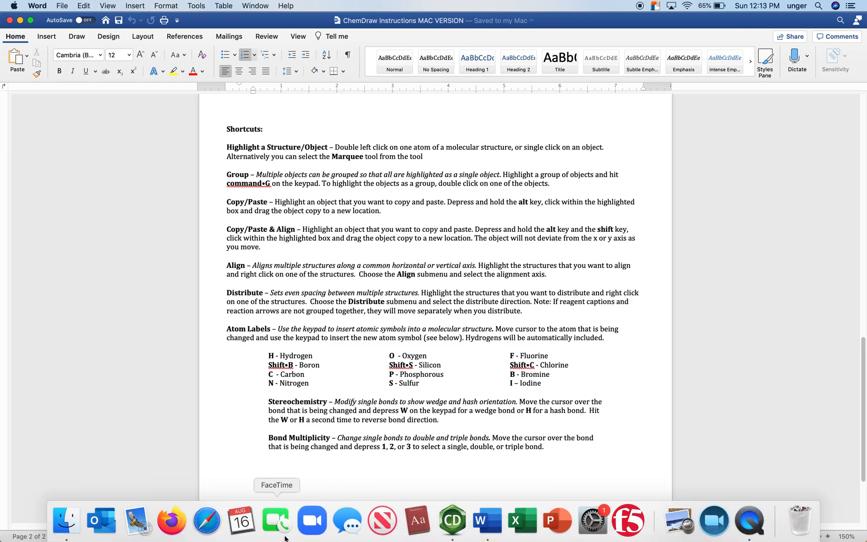
click(452, 521)
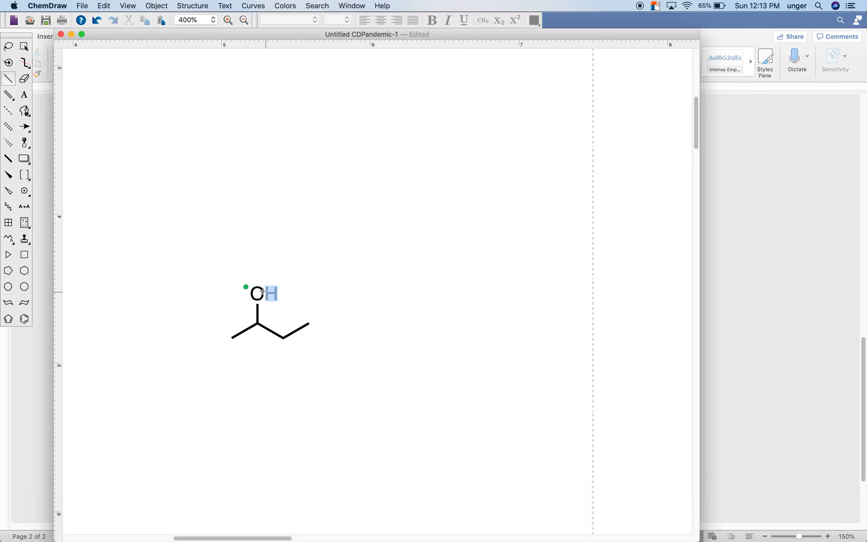
Relabel the third structure's hydroxyl group in turn as nitrogen, carbon, fluorine, chlorine, bromine and iodine
key(n)
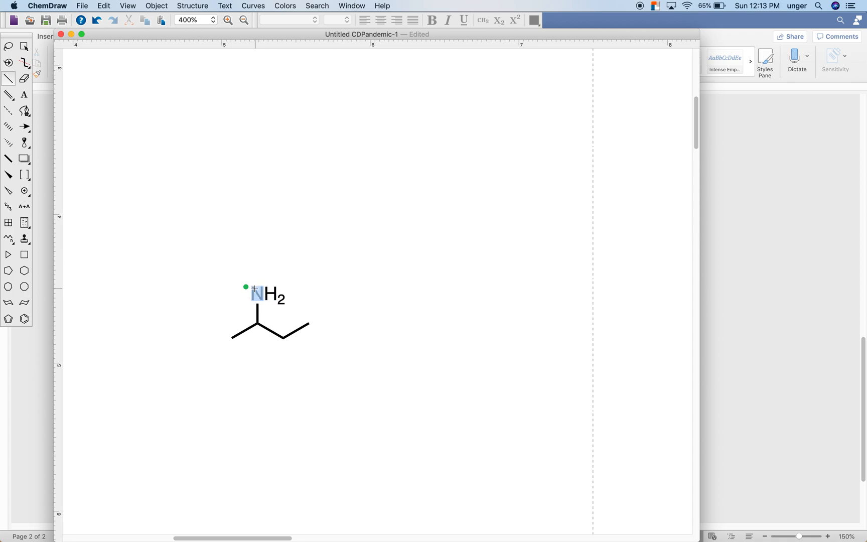
key(c)
key(f)
key(c)
key(l)
key(b)
key(i)
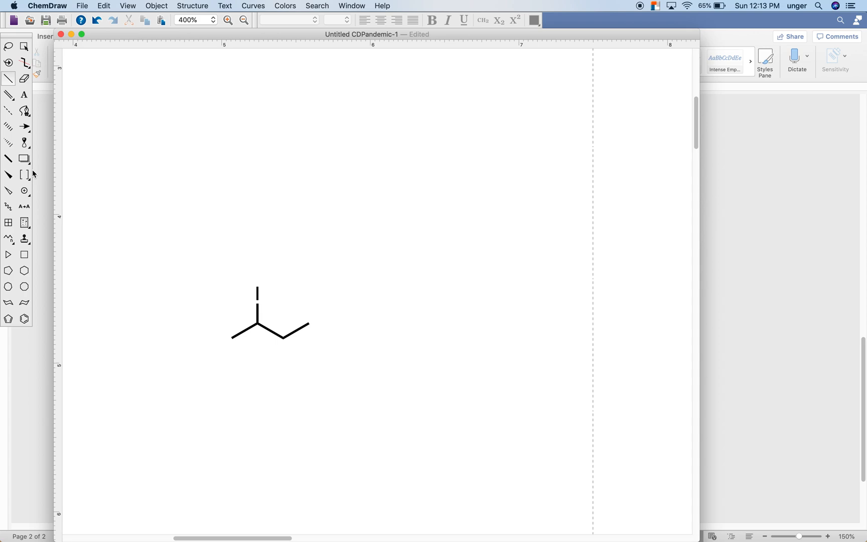
Replace the iodine label on the third structure with a custom text label consisting of a first name
click(29, 100)
click(258, 294)
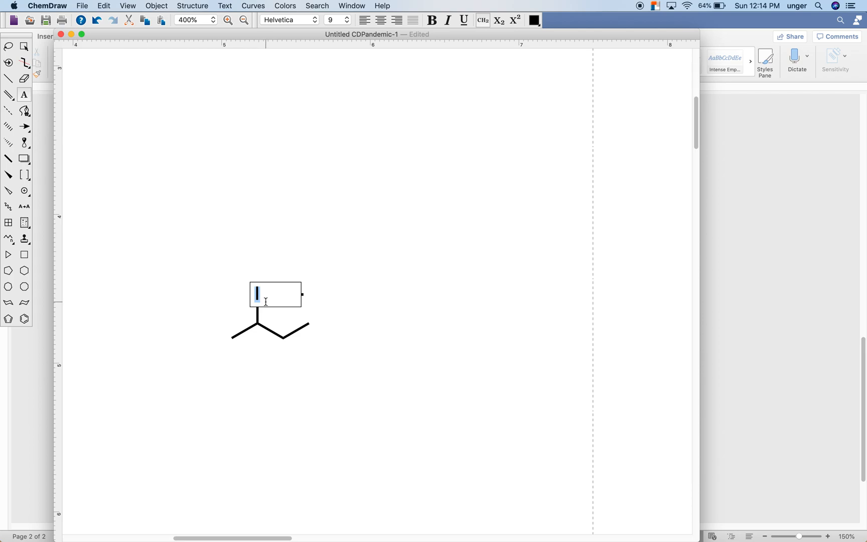
text(Jerry)
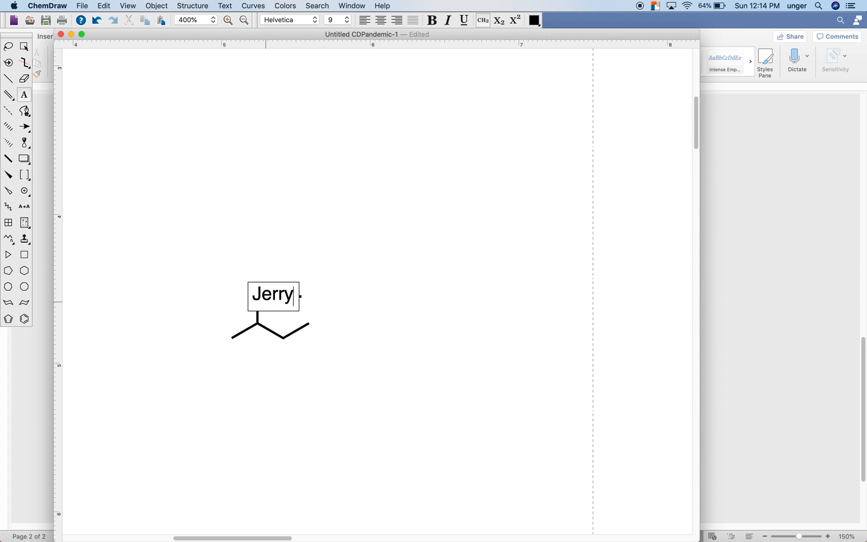
key(Return)
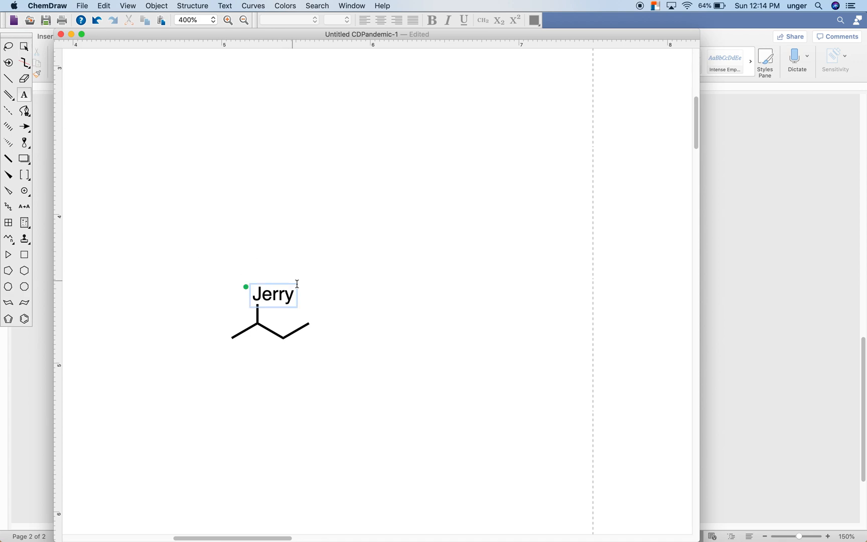
Select the custom text label on the third structure and right-justify it on its bond
click(24, 46)
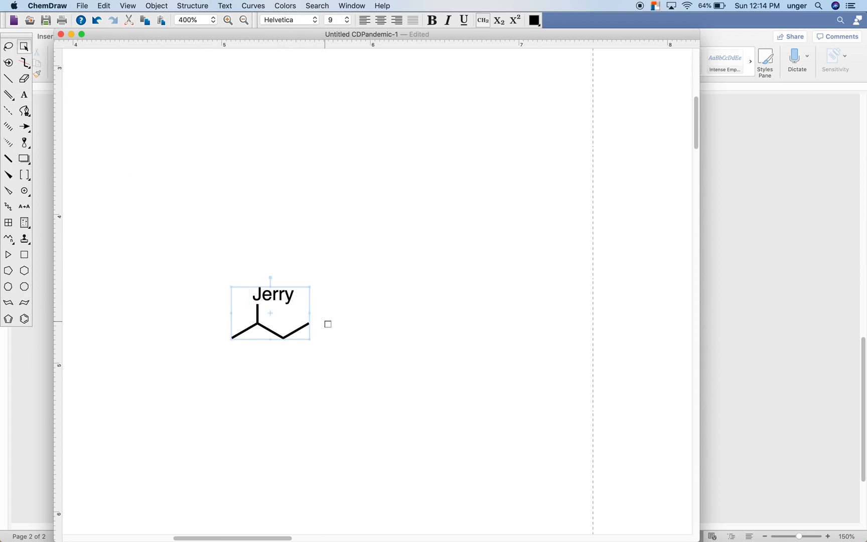
click(350, 327)
click(293, 293)
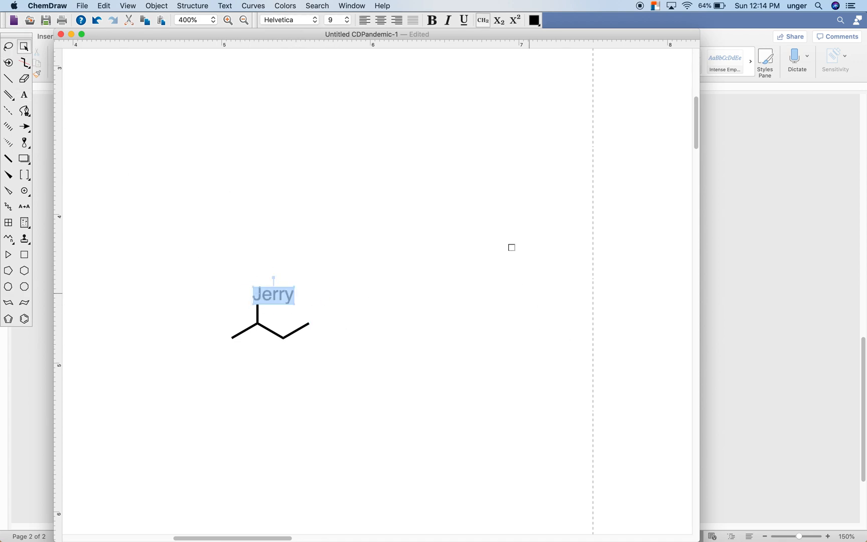
click(394, 23)
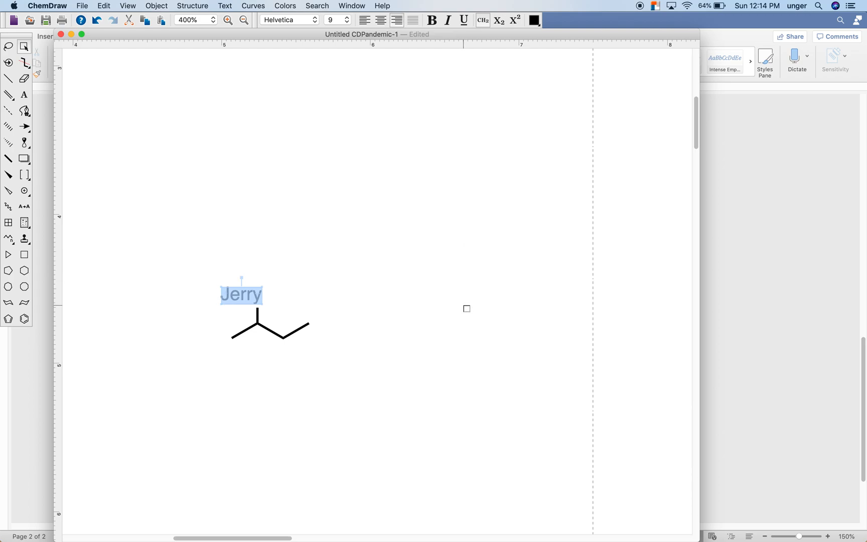
Reselect the third structure's custom text label, left-justify it on its bond, and then centre it
click(467, 469)
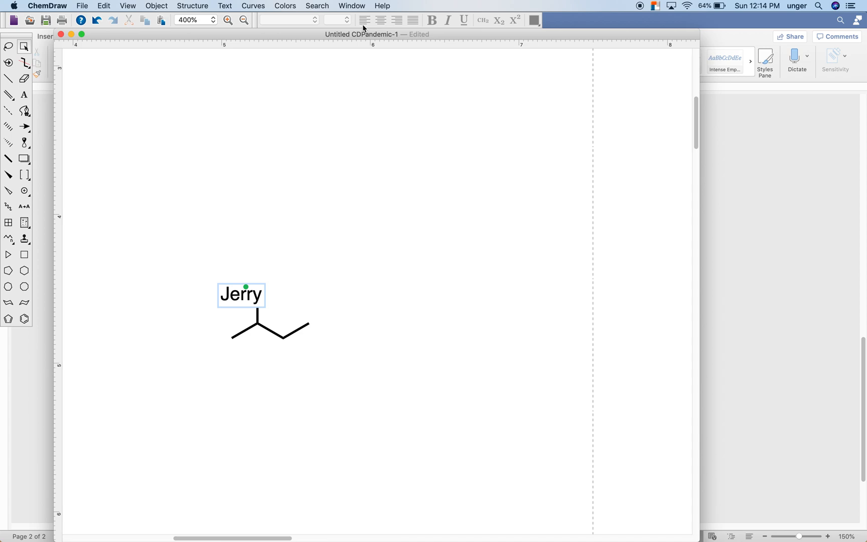
double_click(243, 294)
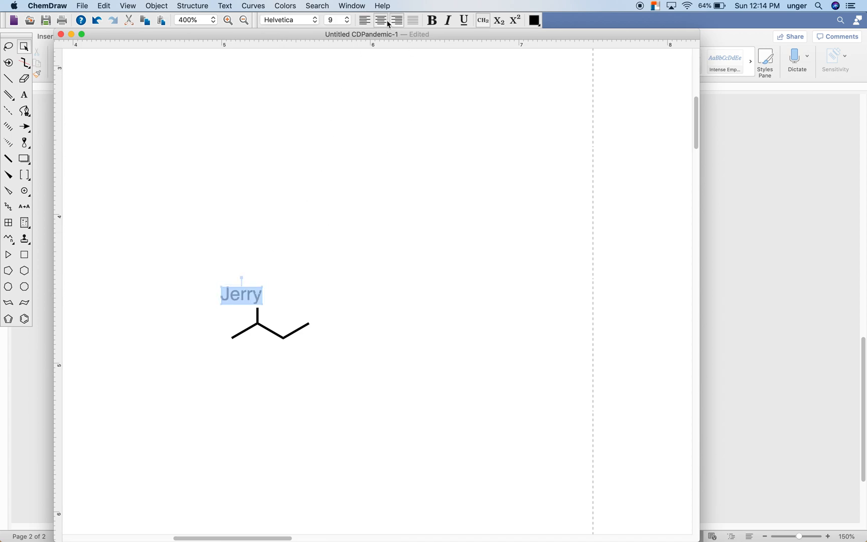
click(365, 20)
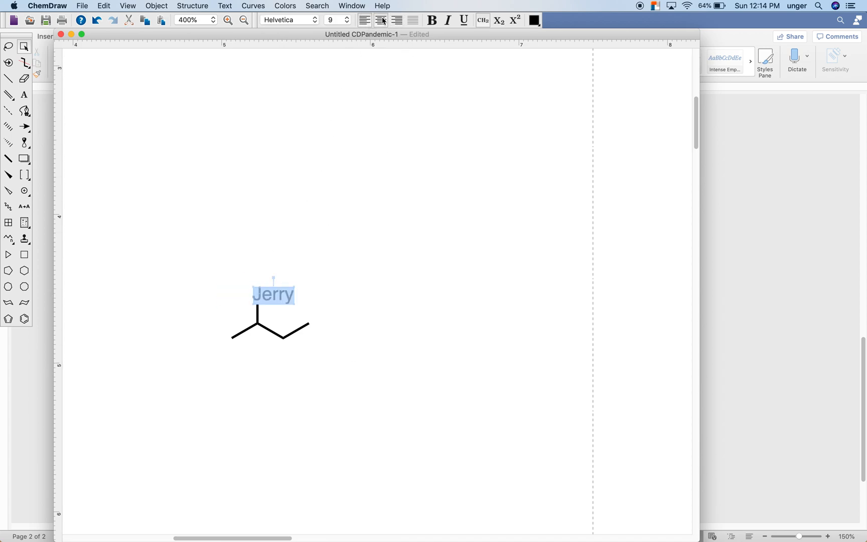
click(383, 19)
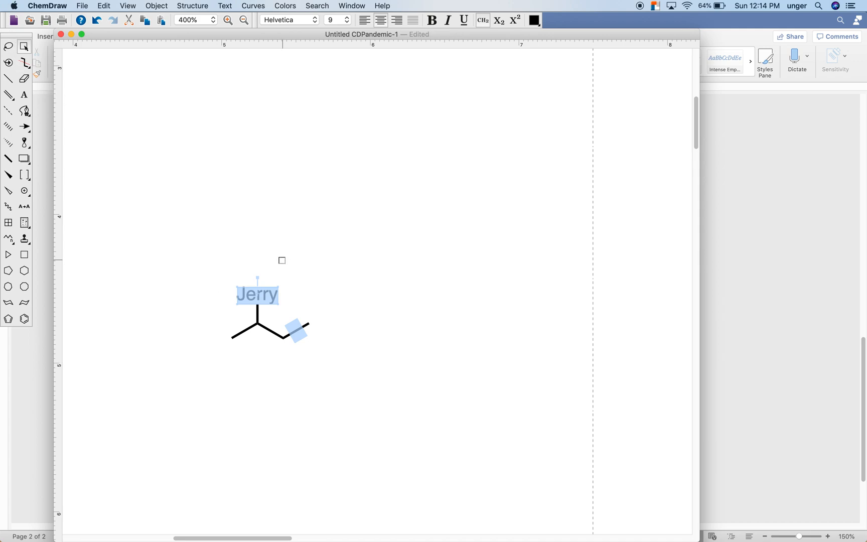
Delete the custom text label from the third structure and label that upper bond end OMe with the Text tool
click(24, 46)
key(BackSpace)
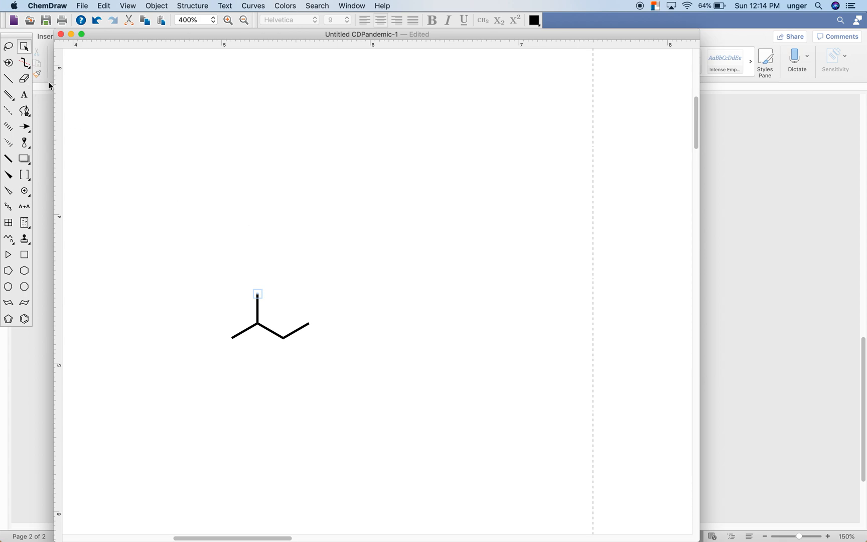
click(24, 94)
click(258, 294)
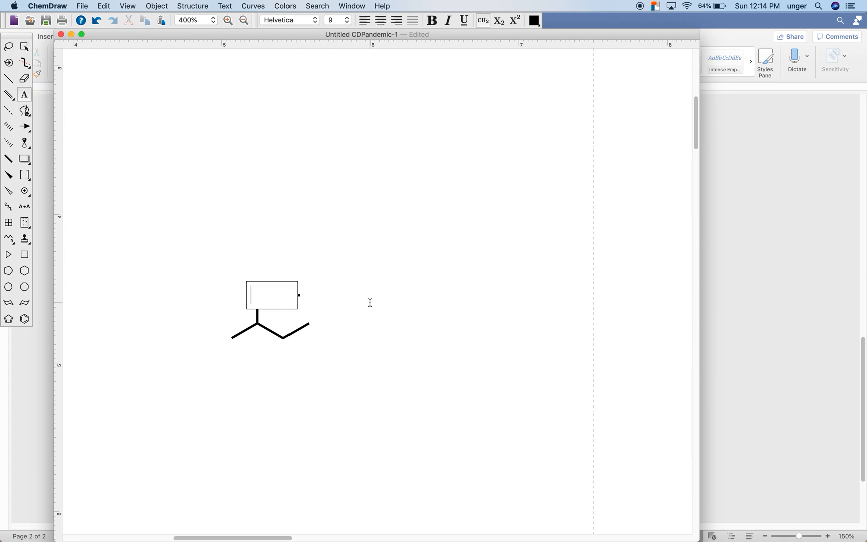
click(390, 292)
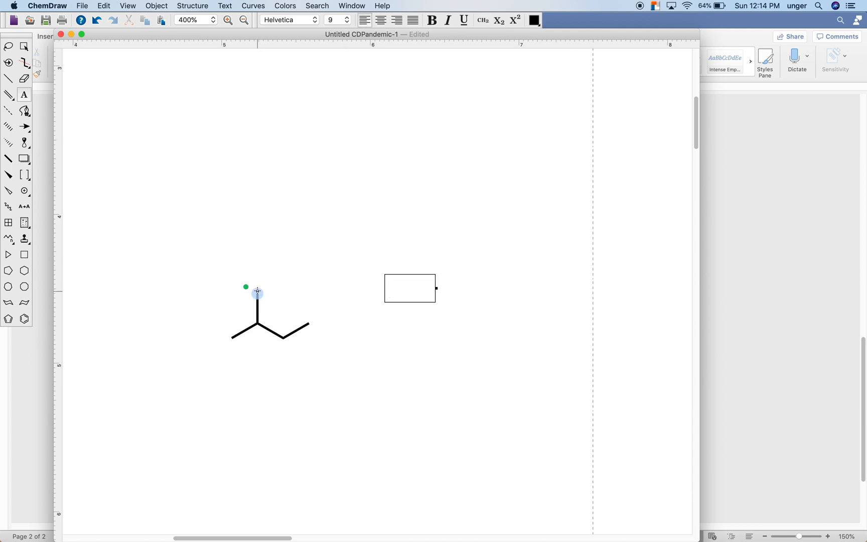
click(258, 294)
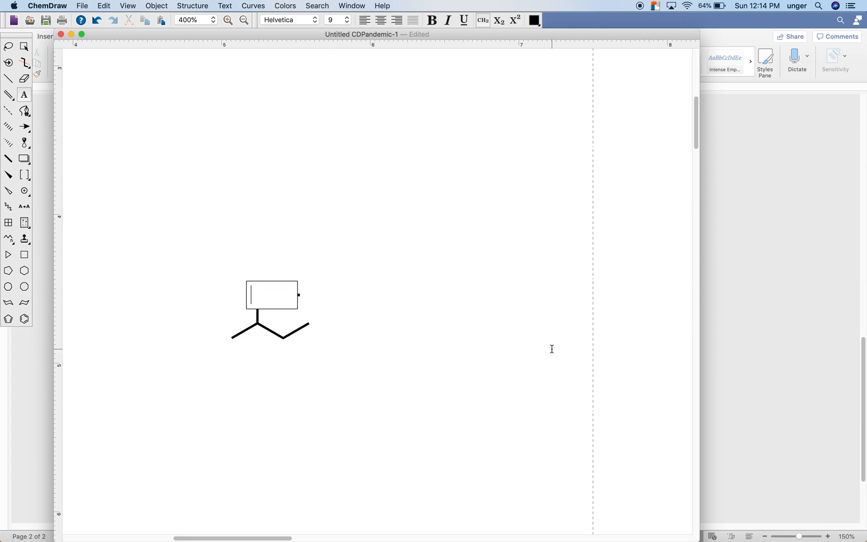
text(O)
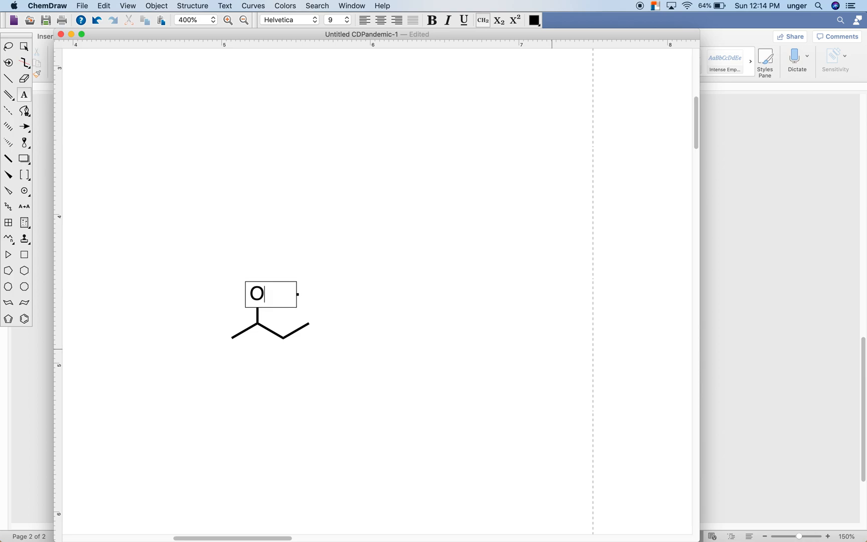
text(Me)
key(Escape)
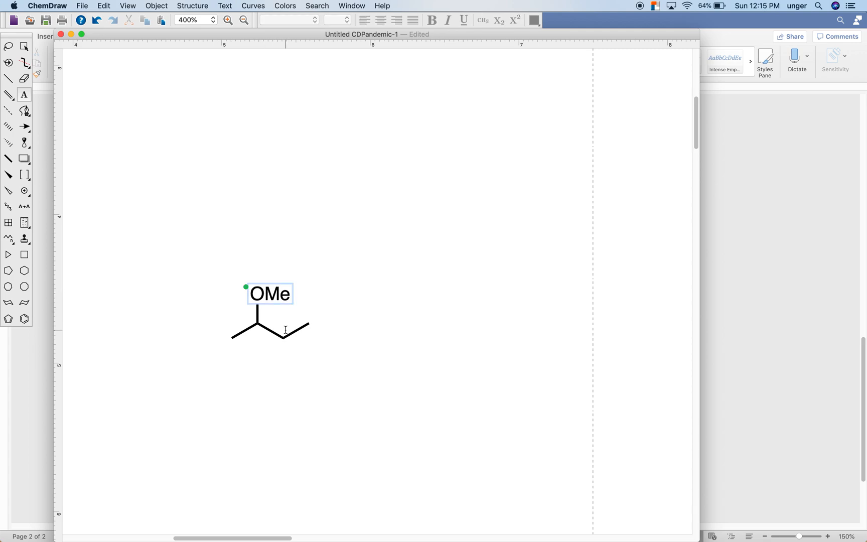
Label the left end of the third structure's chain by entering OMe
click(233, 338)
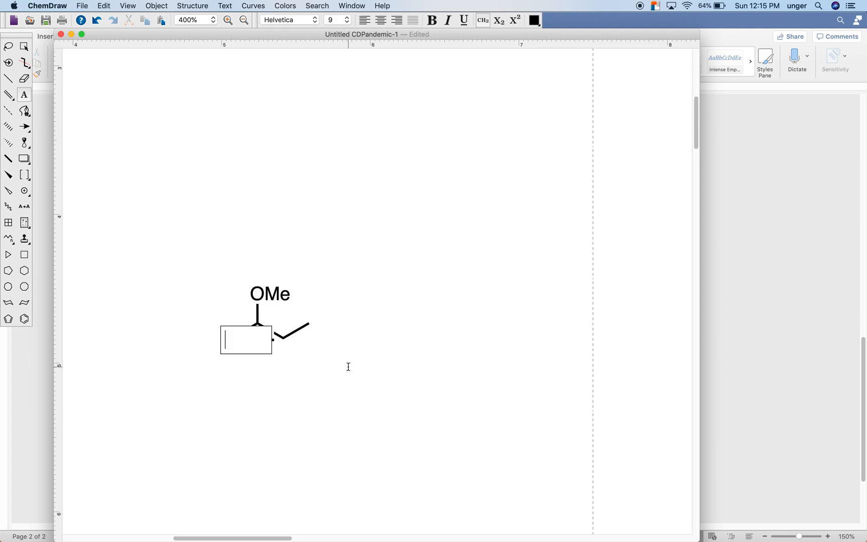
text(OMe)
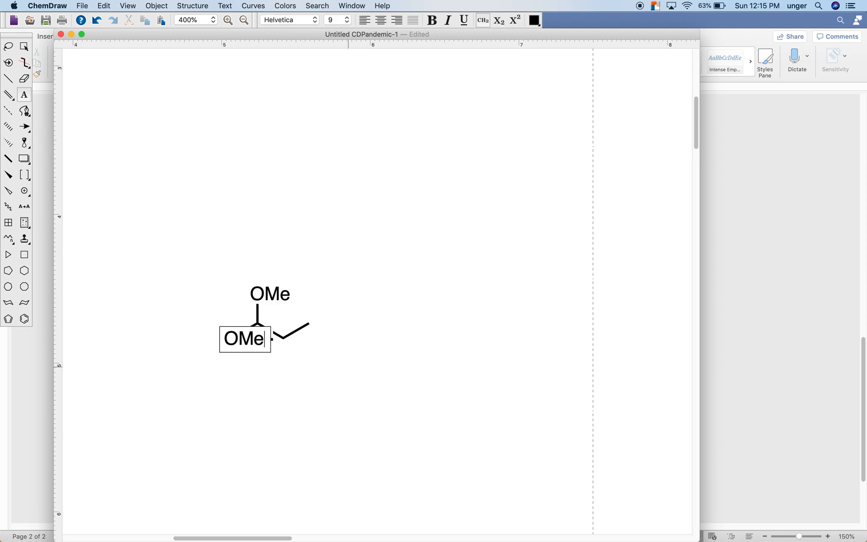
key(Escape)
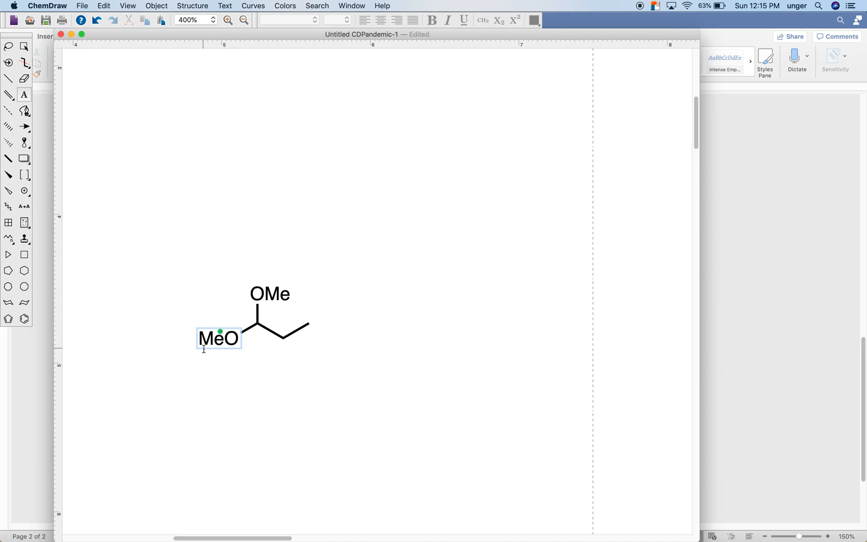
Replace the label at the left end of the third structure's chain by entering MeO
click(312, 328)
click(237, 345)
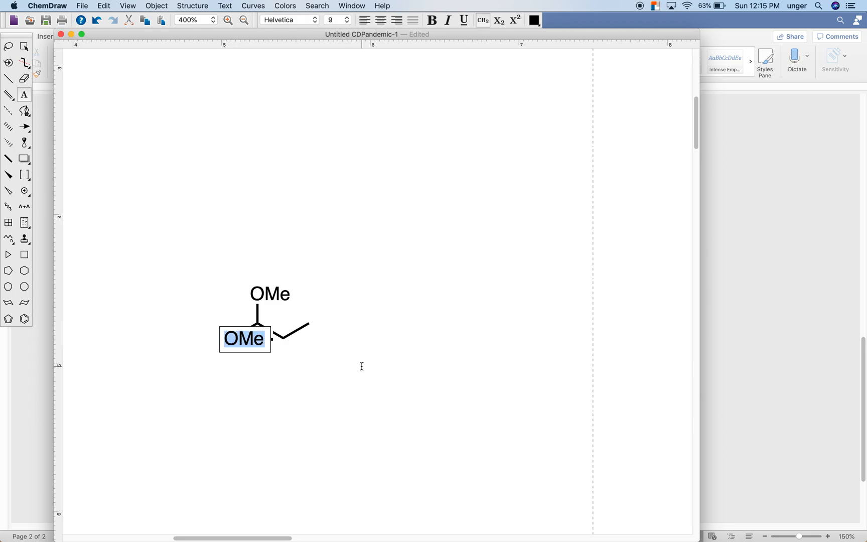
text(ME)
key(BackSpace)
text(eO)
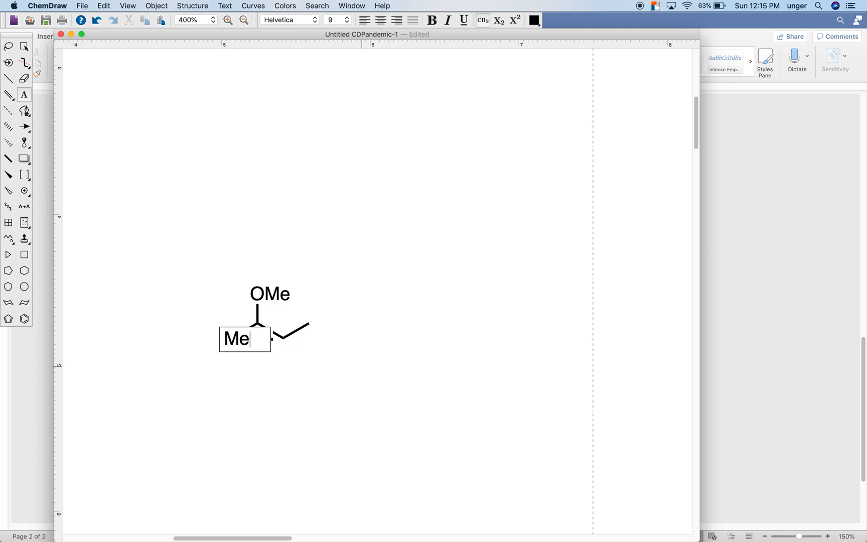
key(Return)
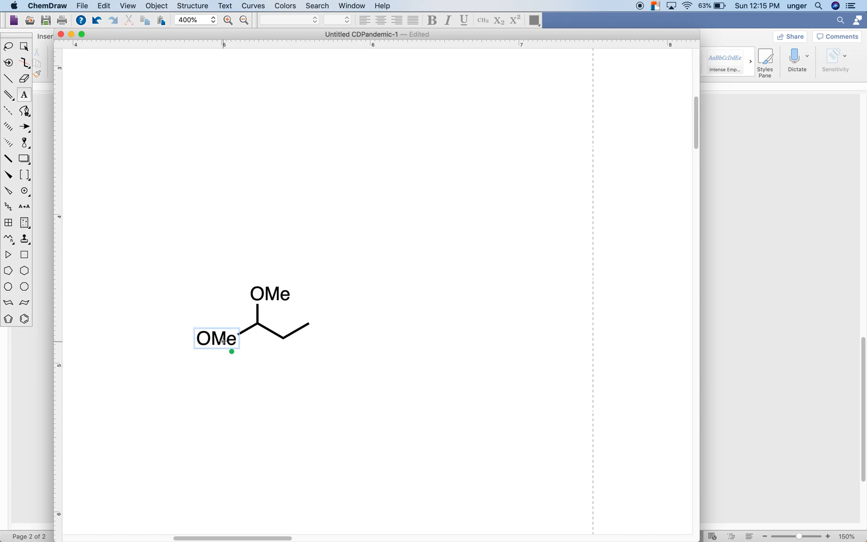
Re-enter the left-end label as OMe so that it attaches to the chain through oxygen
click(223, 342)
text(O)
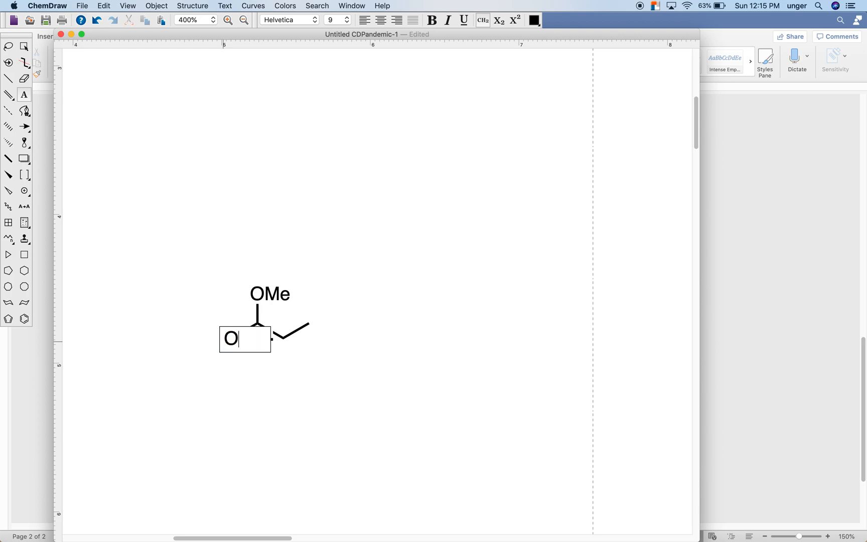
text(Me)
key(Escape)
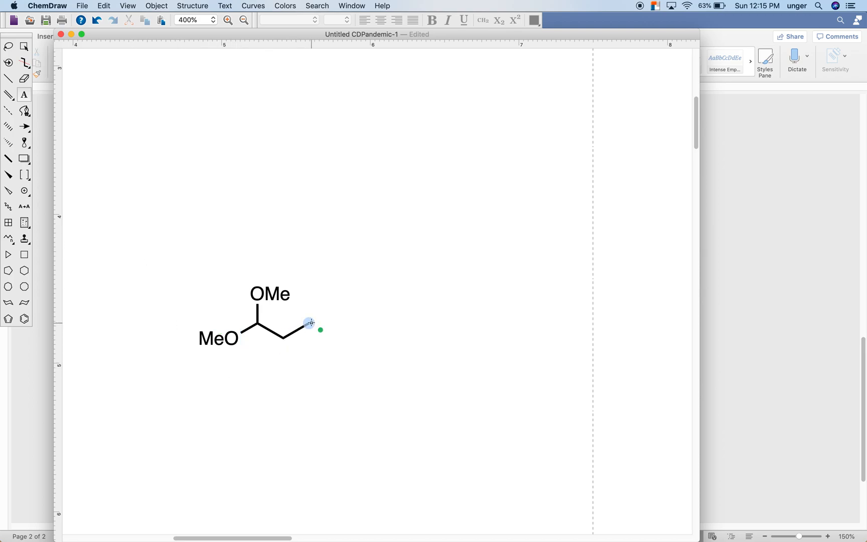
Label the right end of the chain as the nitro group NO2, reopen that label and clear its text
key(shift+n)
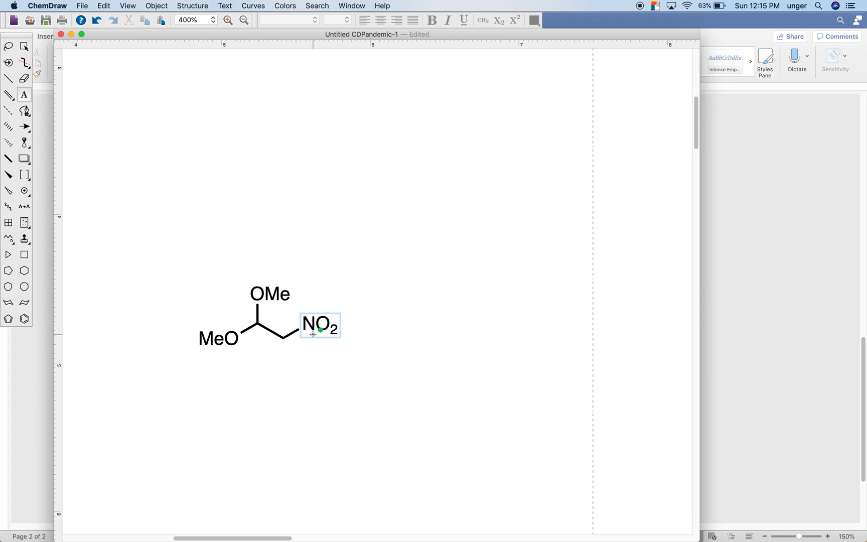
key(Return)
text(N)
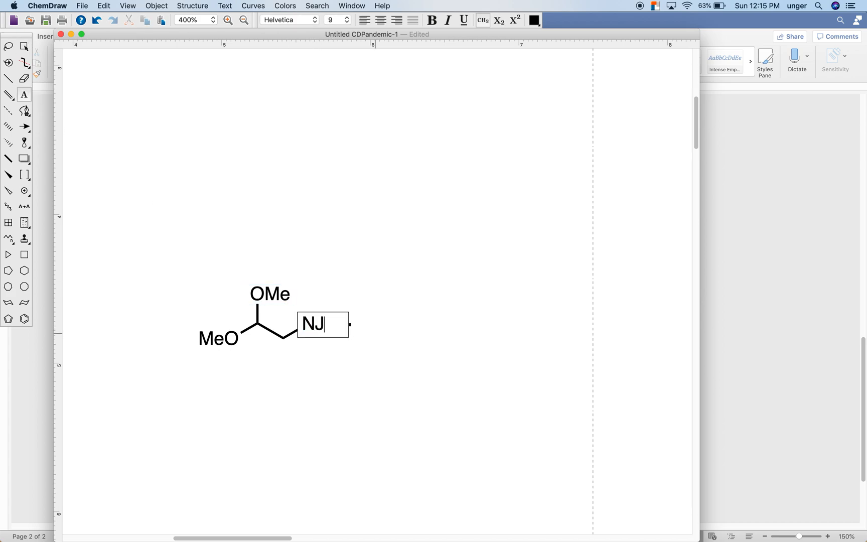
key(BackSpace)
text(O)
key(BackSpace)
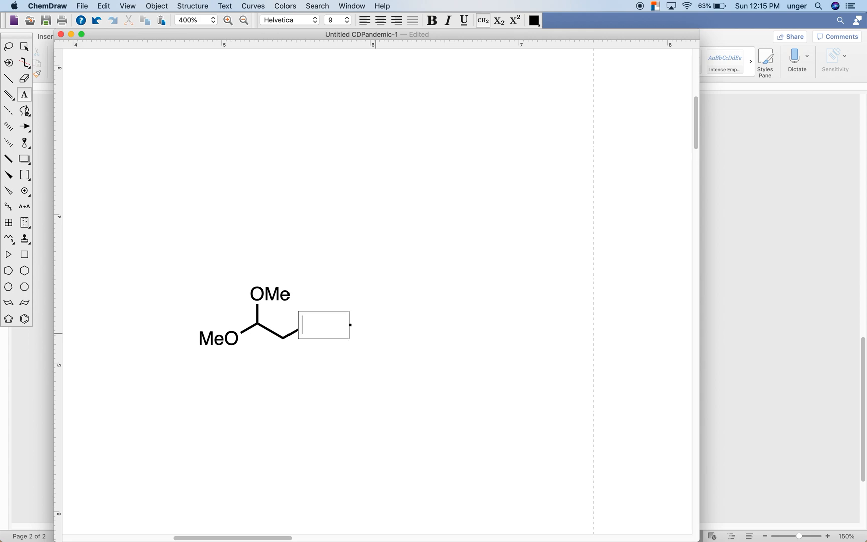
Replace the label at the left end of the third structure's chain by entering NO2
click(224, 339)
text(NO2)
key(Return)
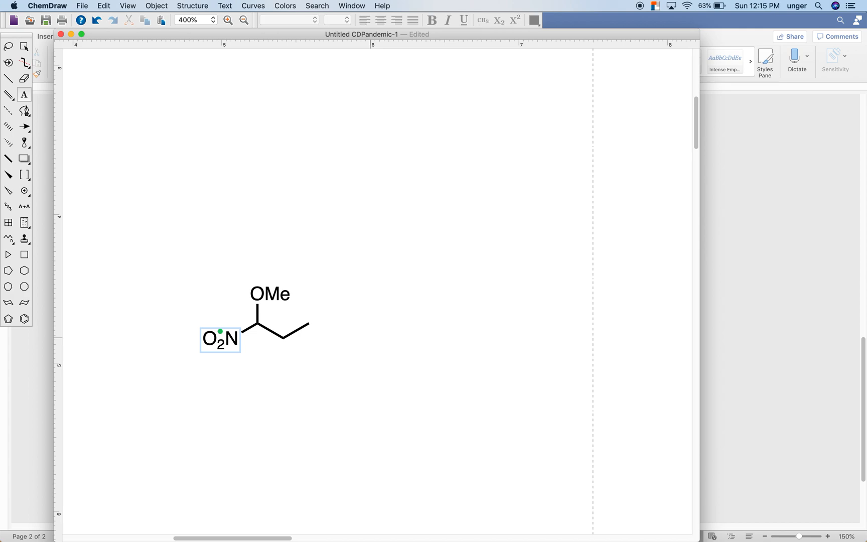